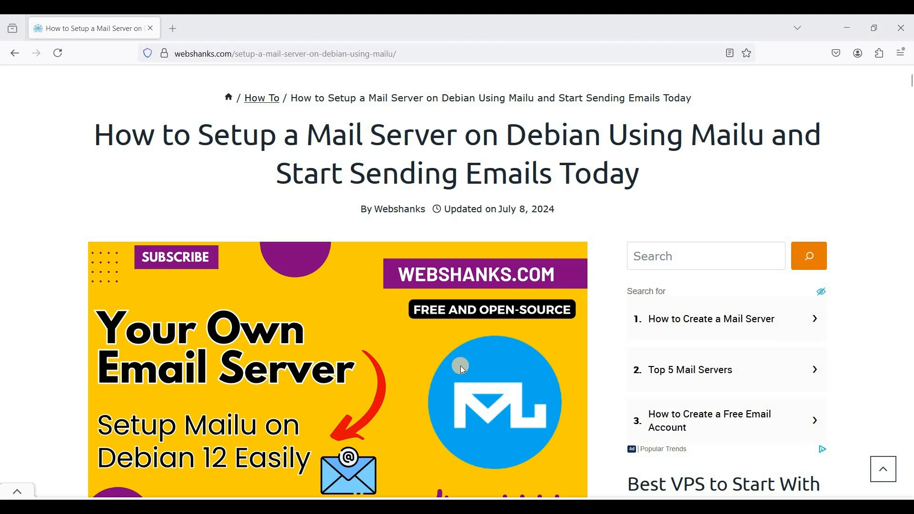
# Step: Browse the Mailu tutorial's table of contents and the KVM VPS plan table, highlighting the 4 GB RAM plan
pyautogui.scroll(-15, 462, 369)
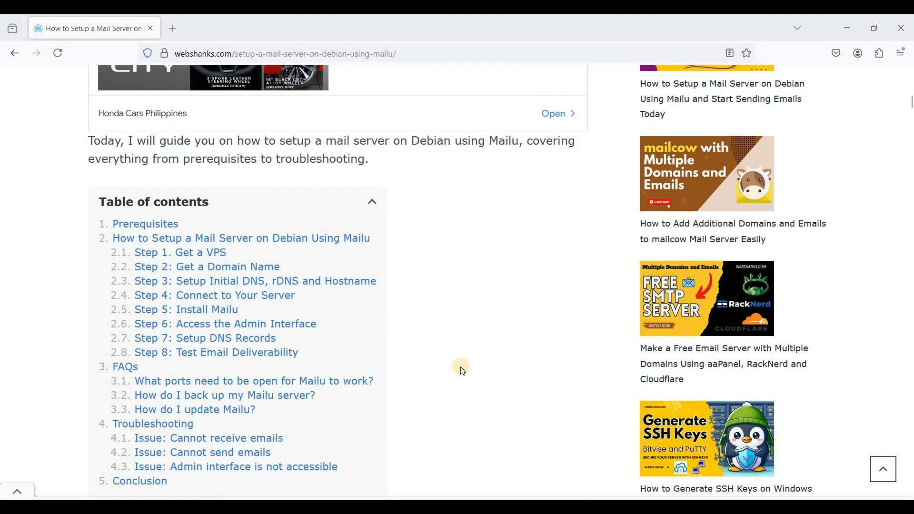
pyautogui.scroll(-8, 462, 369)
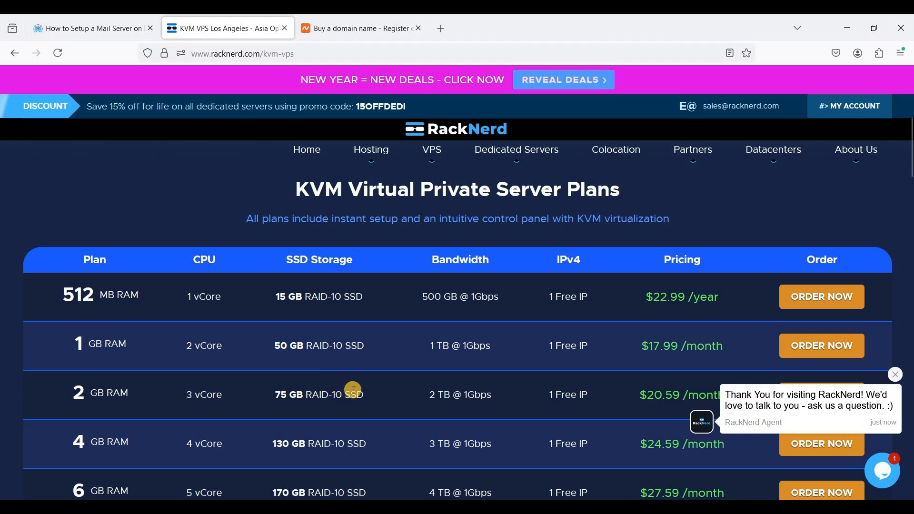
pyautogui.scroll(-3, 352, 399)
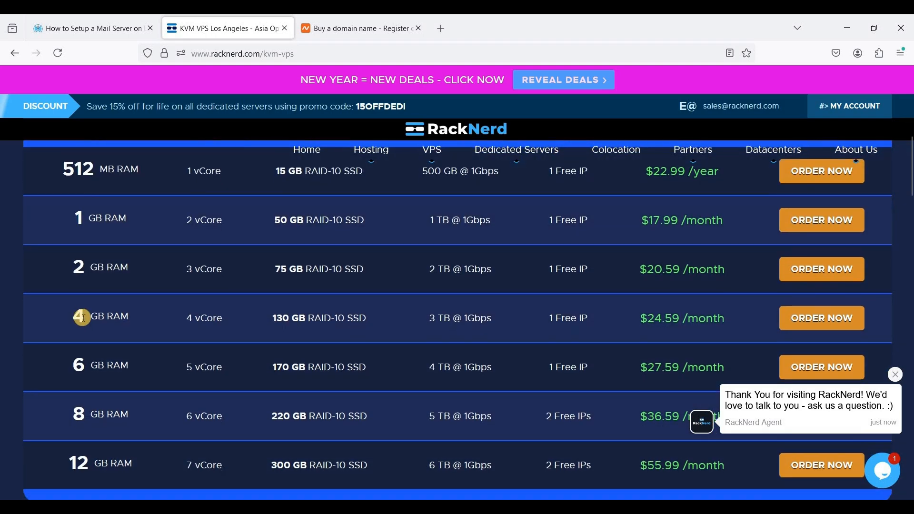
pyautogui.tripleClick(137, 314)
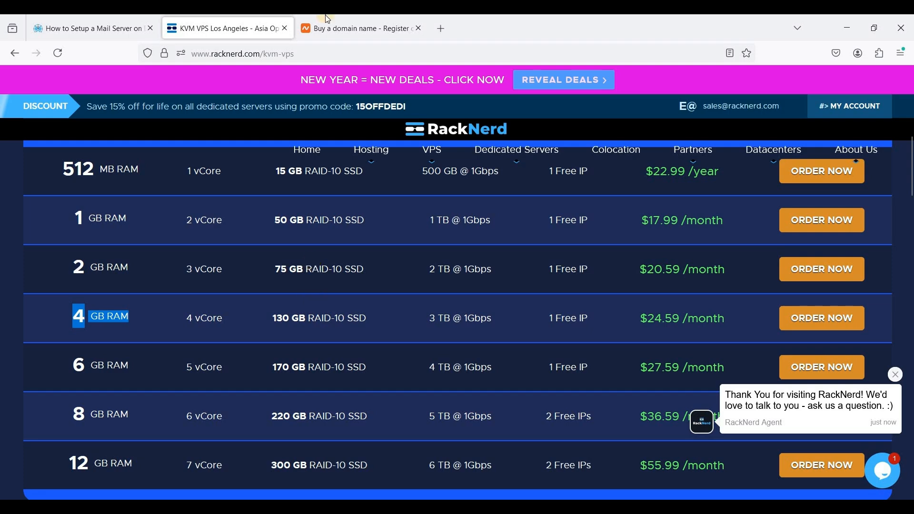
# Step: Copy the VPS's IPv4 address and run an MXToolbox blacklist check on it at mxtoolbox.com/blacklists.aspx
pyautogui.click(362, 27)
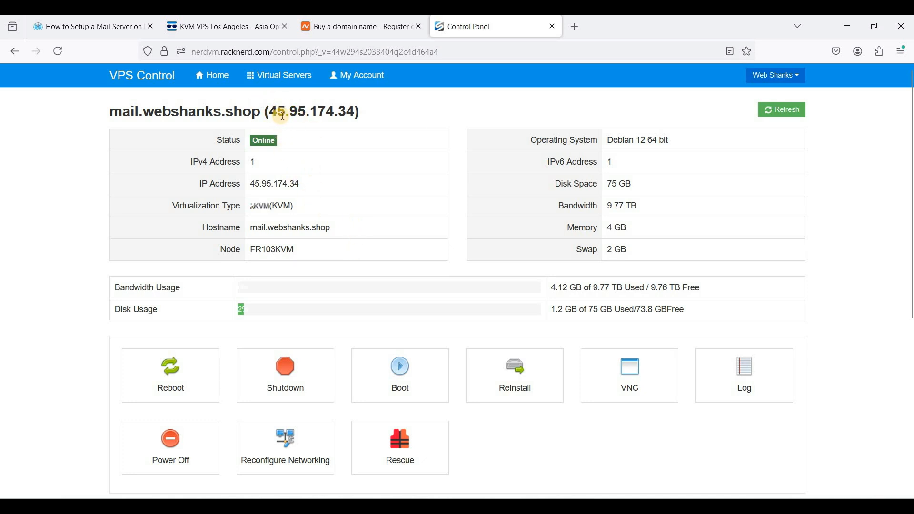
pyautogui.moveTo(270, 111); pyautogui.dragTo(357, 112)
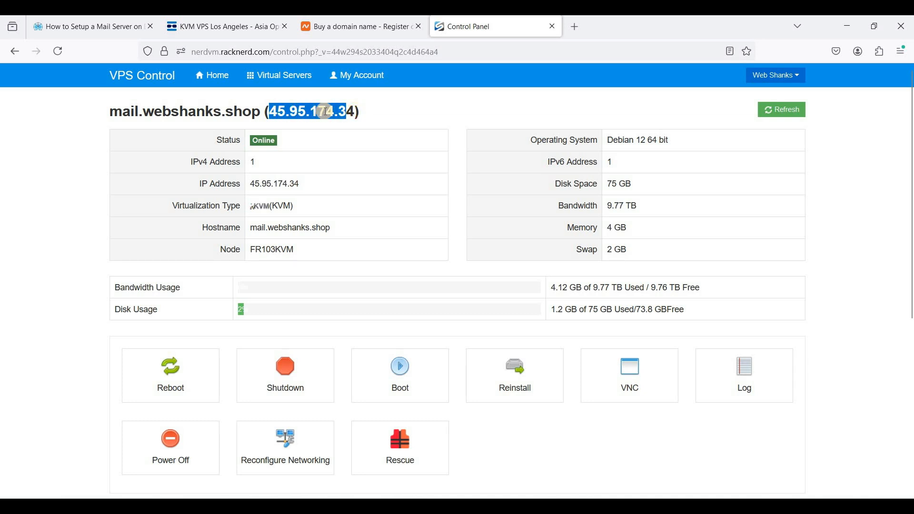
pyautogui.rightClick(383, 114)
pyautogui.click(405, 123)
pyautogui.click(576, 29)
pyautogui.write('mxtoolbox.com/blacklists.aspx')
pyautogui.press('Return')
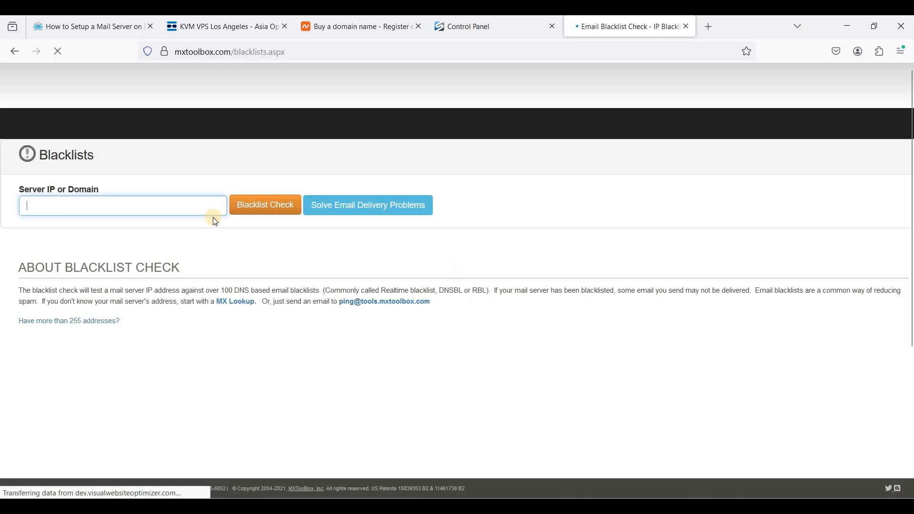
pyautogui.hotkey('ctrl', 'v')
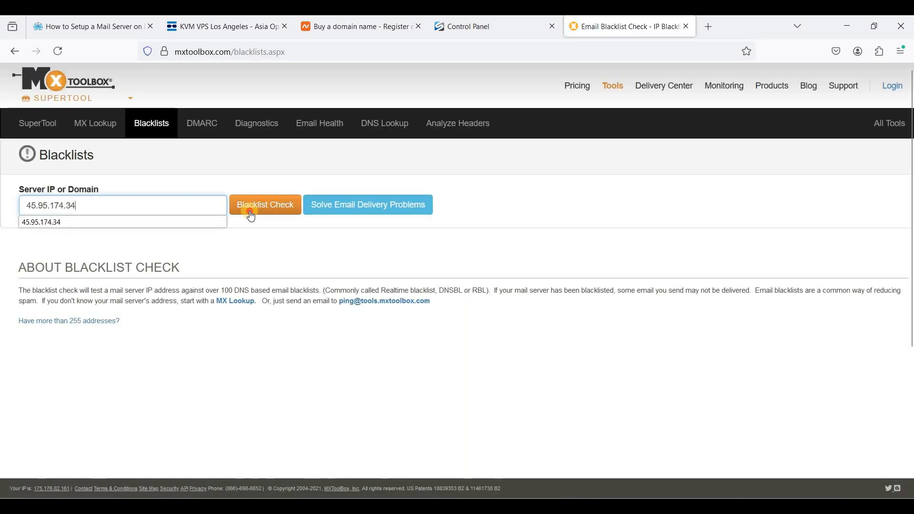
pyautogui.click(251, 213)
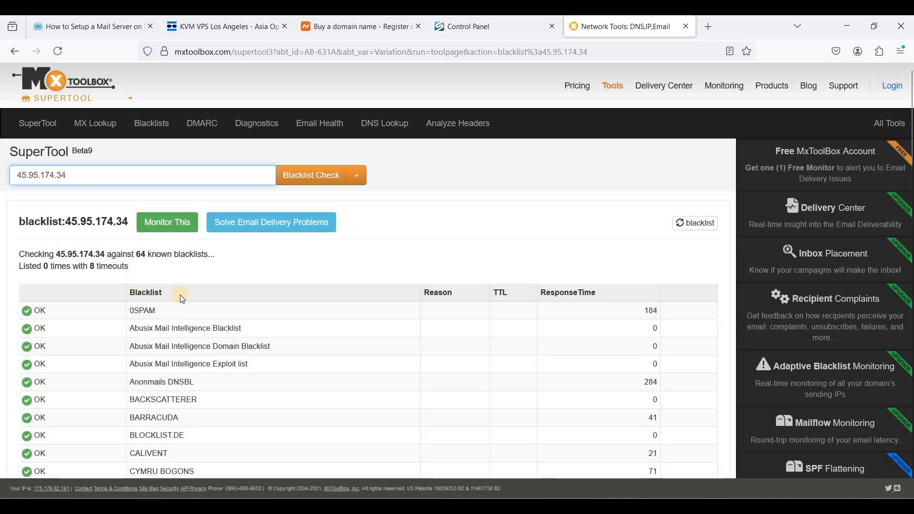
# Step: Scroll through the blacklist check results for the server's IP
pyautogui.scroll(-5, 184, 296)
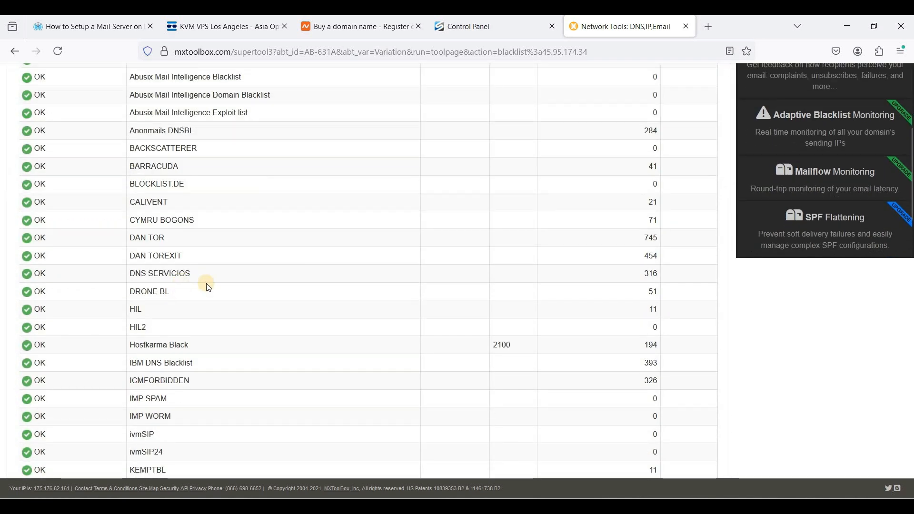
pyautogui.scroll(5, 204, 285)
pyautogui.click(478, 35)
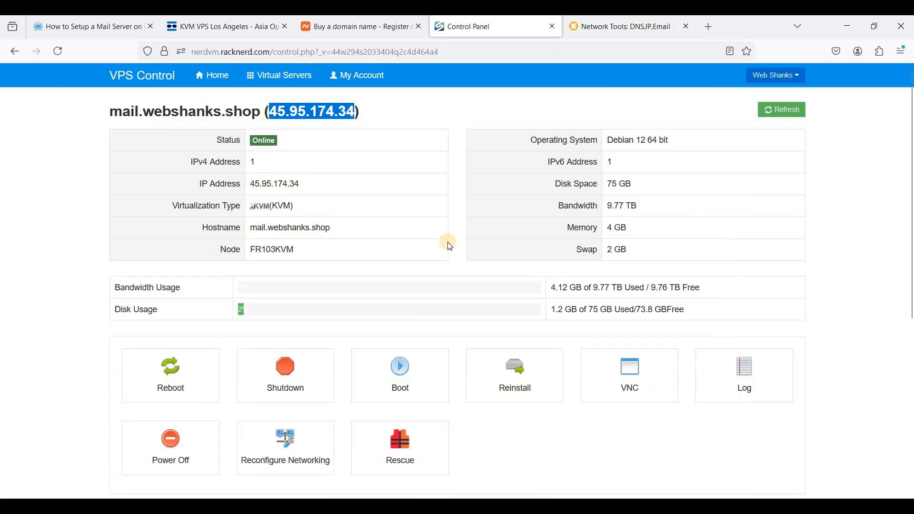
# Step: Examine the VPS's hostname in the control panel and its Hostname settings tab
pyautogui.click(328, 228)
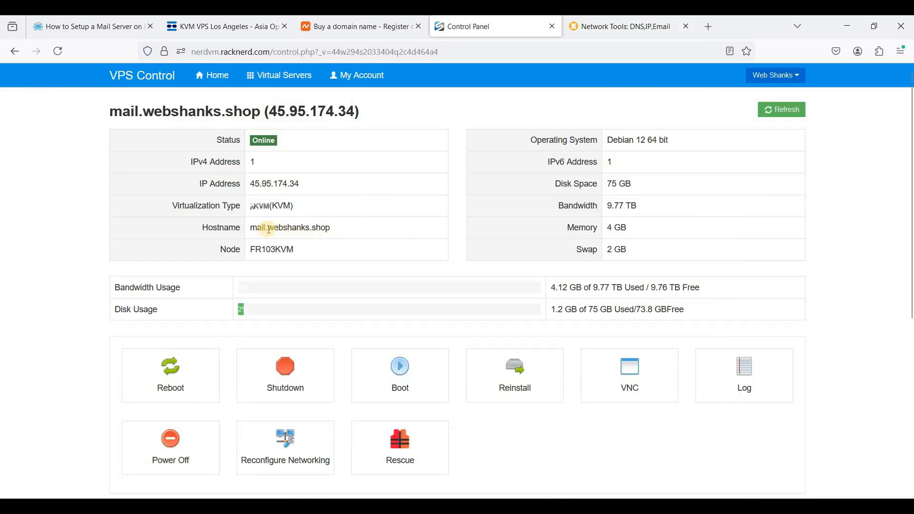
pyautogui.scroll(-1, 300, 226)
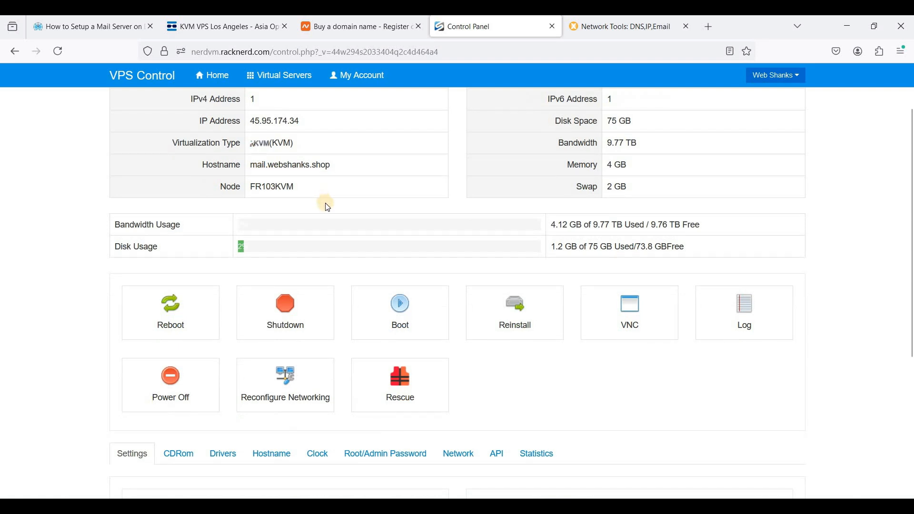
pyautogui.scroll(1, 328, 206)
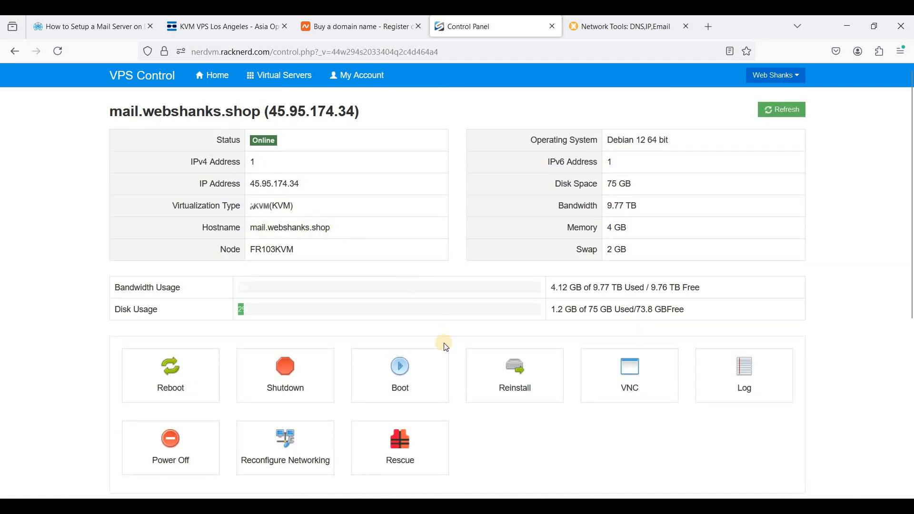
pyautogui.scroll(-1, 244, 346)
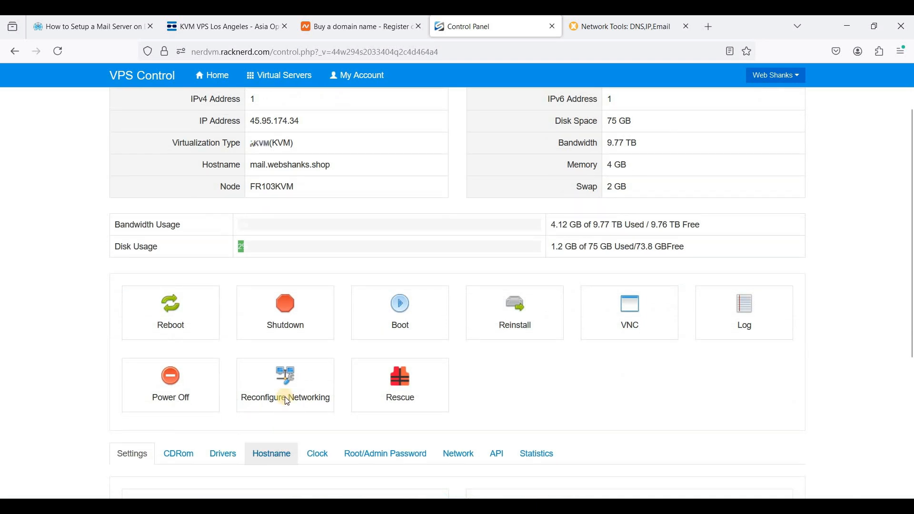
pyautogui.scroll(-2, 282, 429)
pyautogui.click(267, 336)
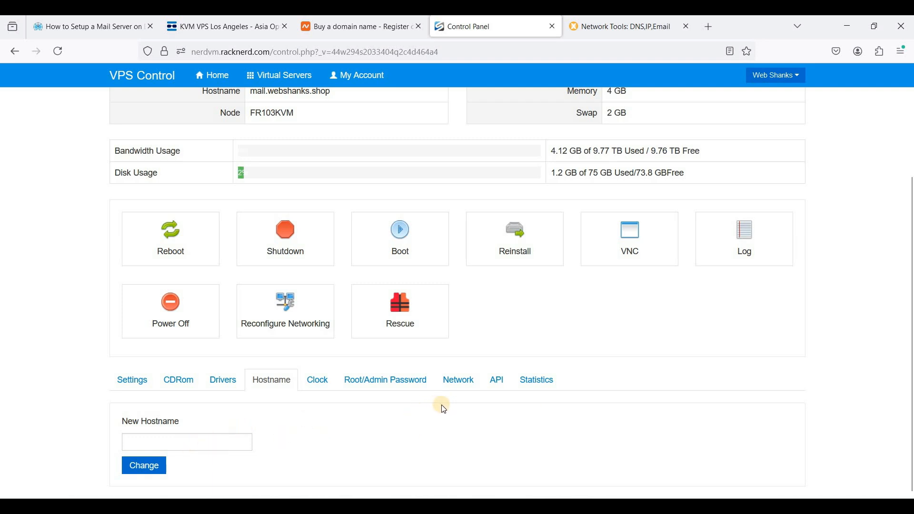
pyautogui.scroll(3, 443, 408)
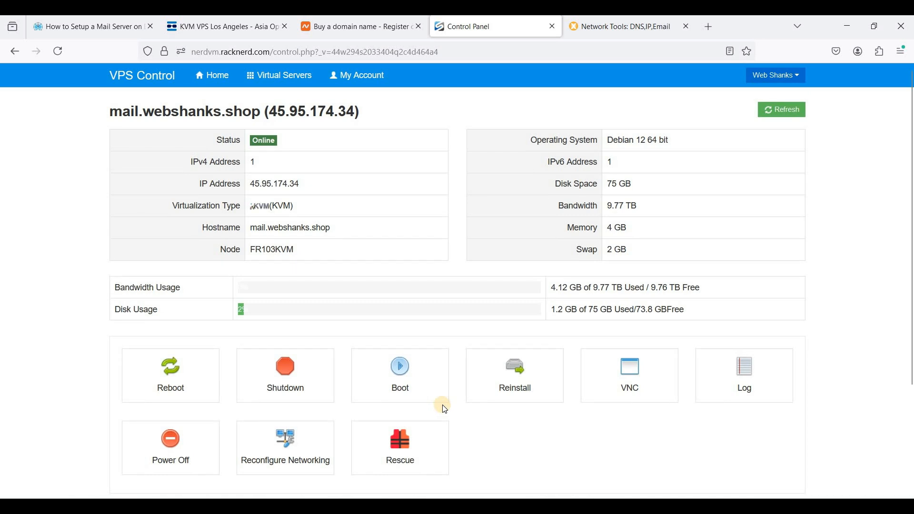
pyautogui.scroll(-3, 445, 409)
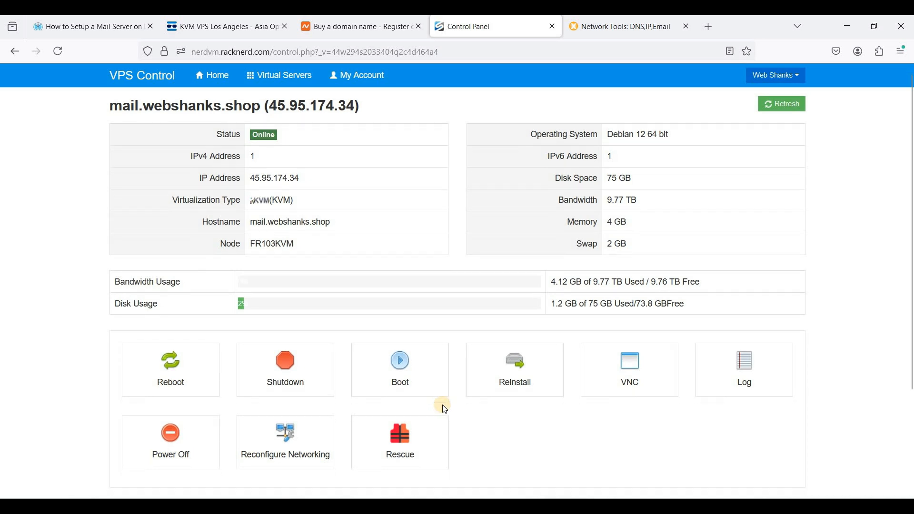
# Step: Examine the IPv4 and IPv6 addresses and their reverse DNS entries in the Network tab
pyautogui.click(459, 393)
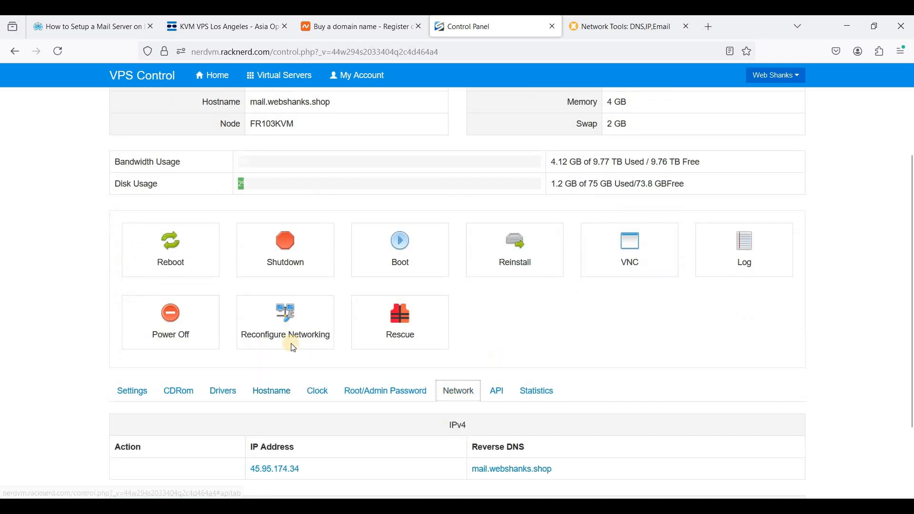
pyautogui.scroll(-2, 290, 344)
pyautogui.scroll(-1, 360, 375)
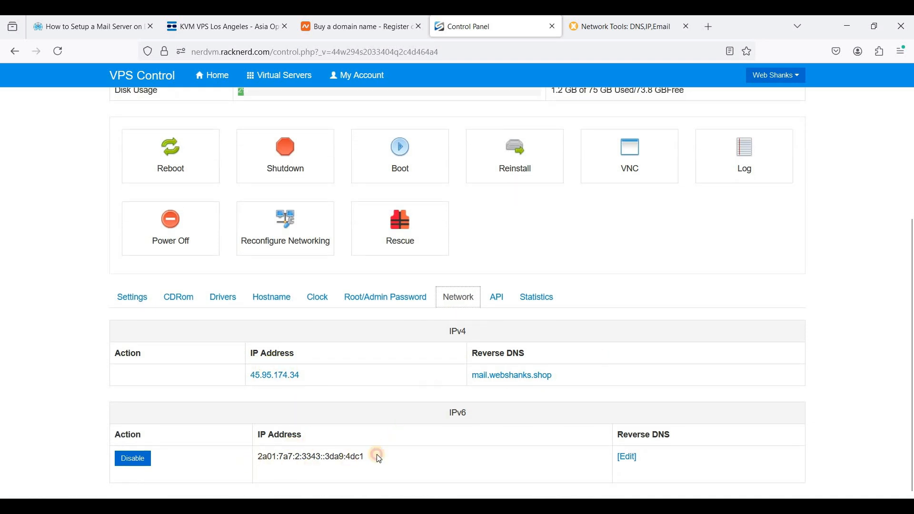
pyautogui.tripleClick(388, 455)
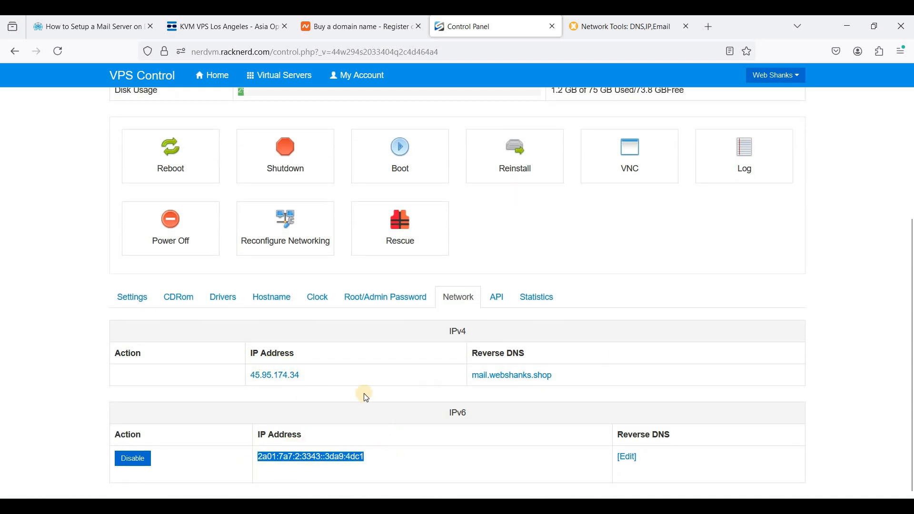
pyautogui.click(654, 292)
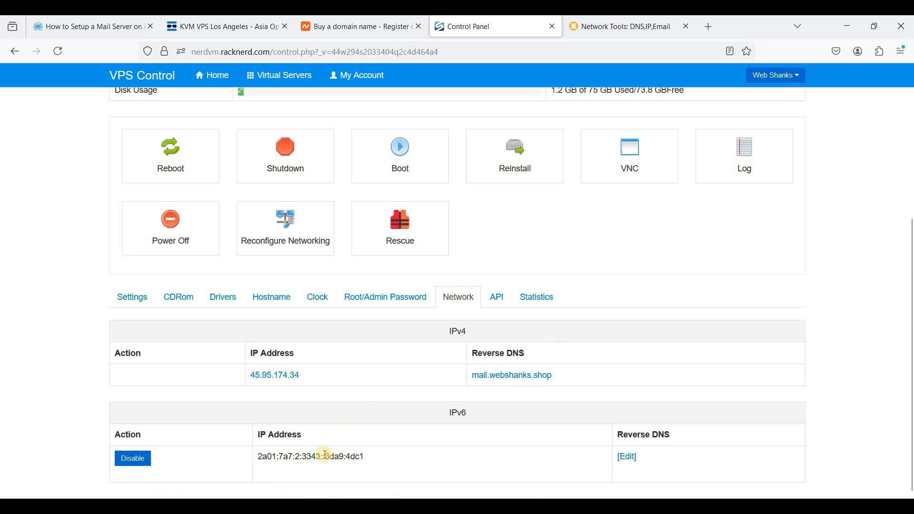
pyautogui.scroll(1, 289, 194)
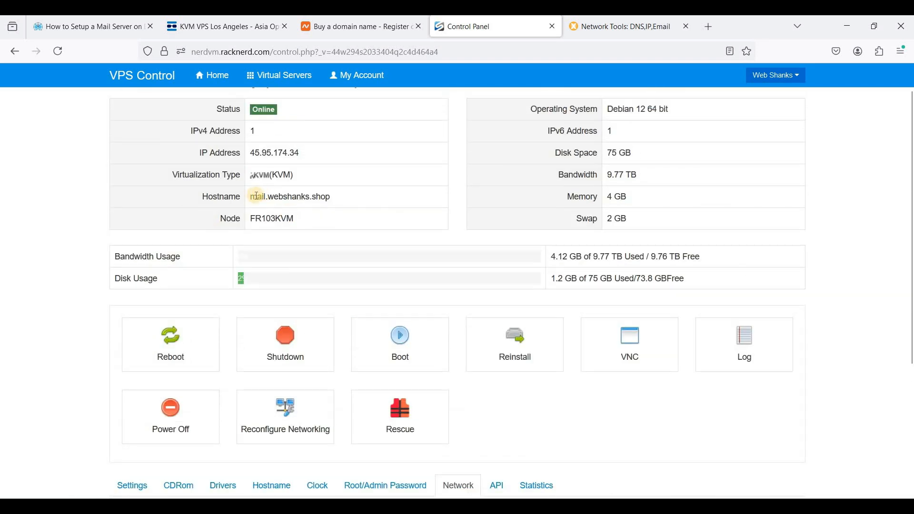
pyautogui.scroll(-4, 332, 223)
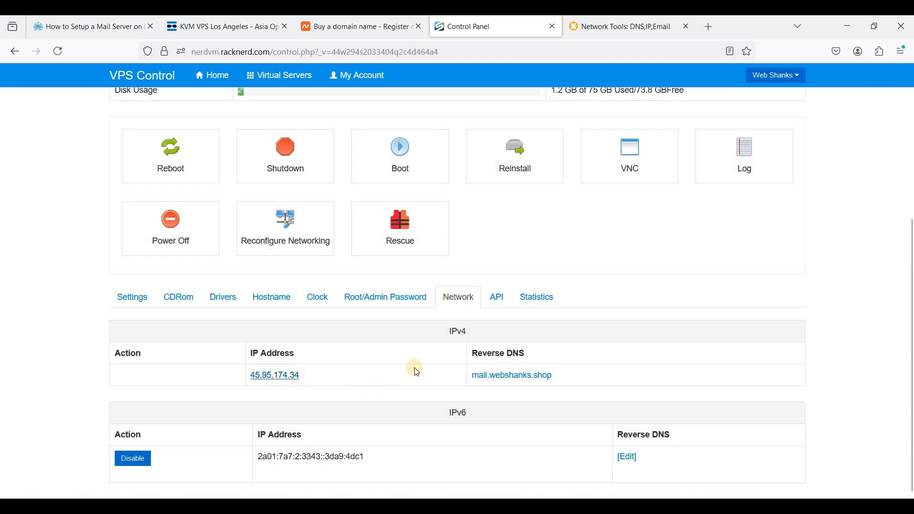
pyautogui.doubleClick(481, 417)
pyautogui.scroll(5, 388, 356)
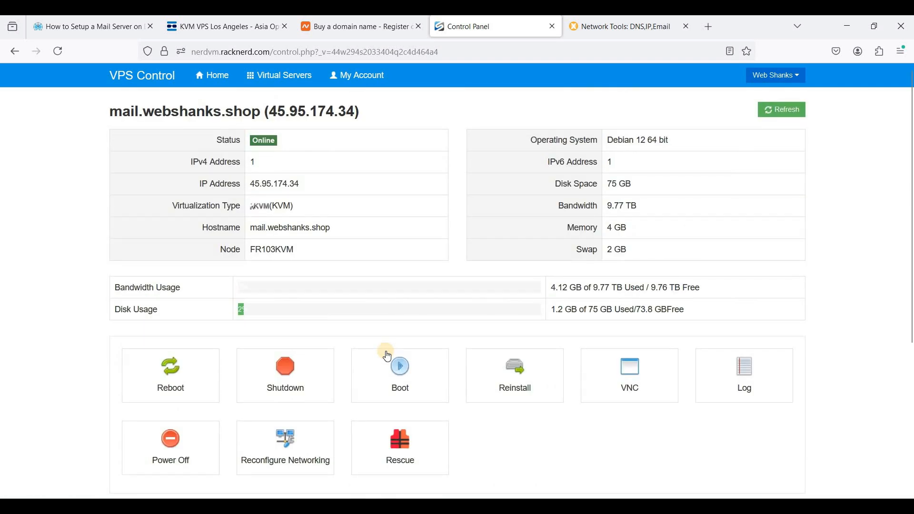
pyautogui.scroll(-5, 387, 356)
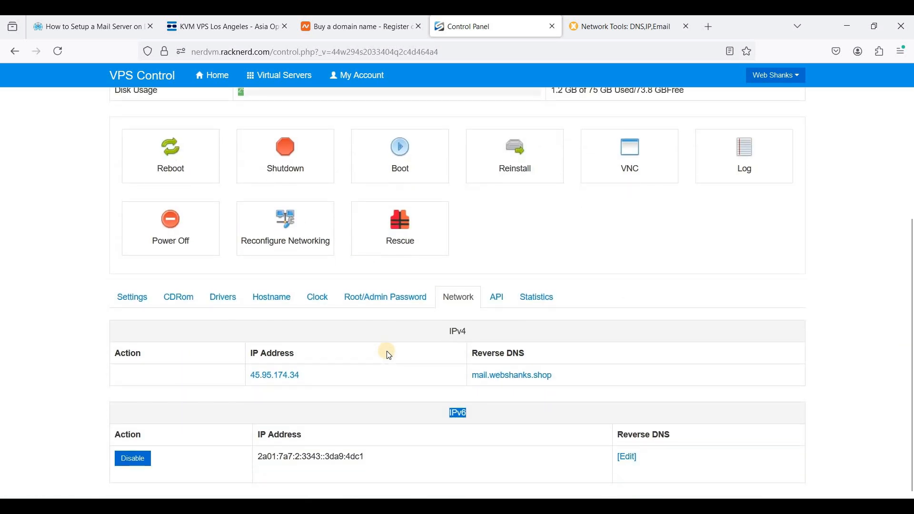
pyautogui.scroll(5, 387, 354)
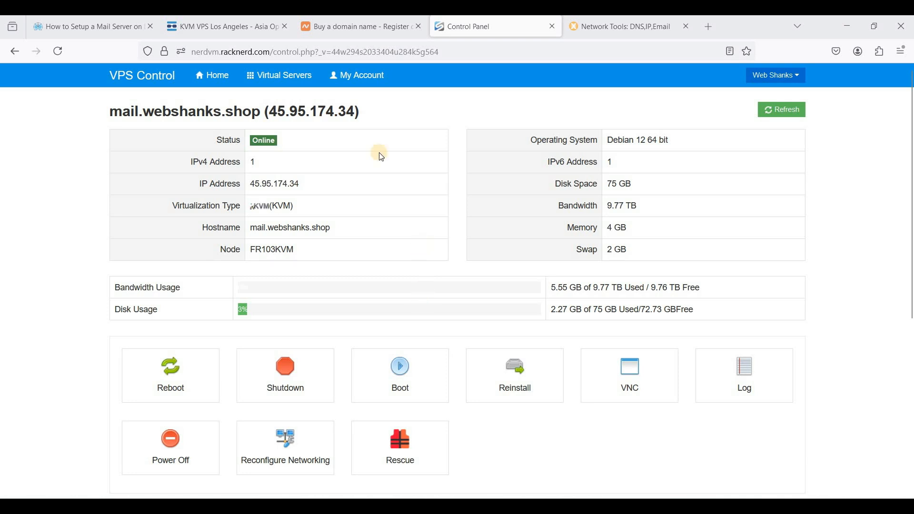
# Step: Add the domain webshanks.shop as a new site in Cloudflare
pyautogui.click(341, 36)
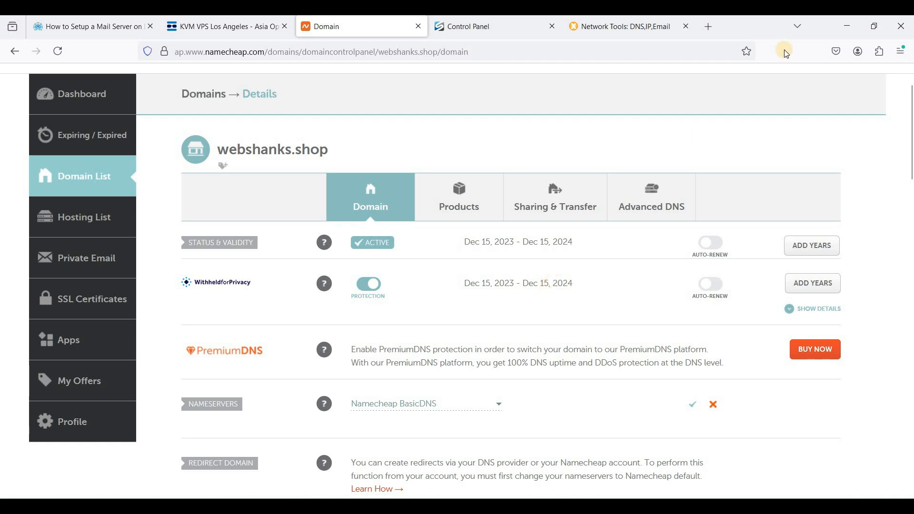
pyautogui.click(708, 26)
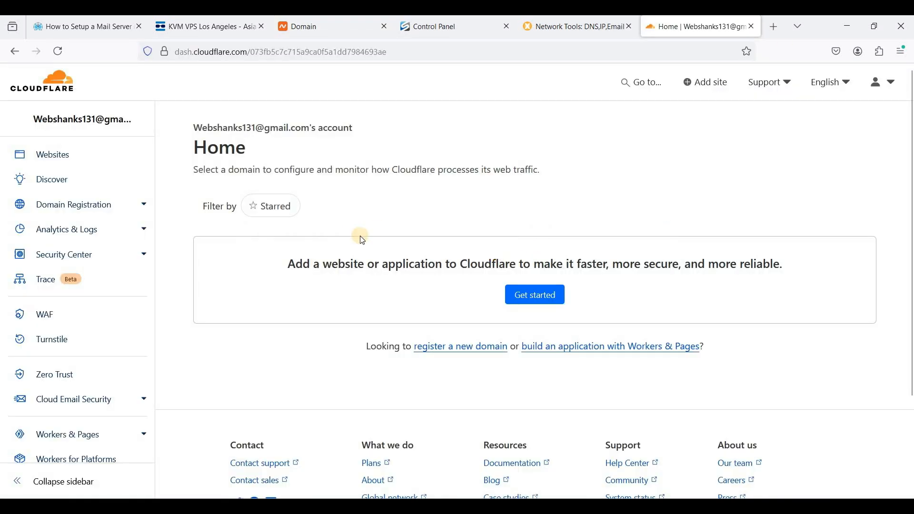
pyautogui.click(535, 295)
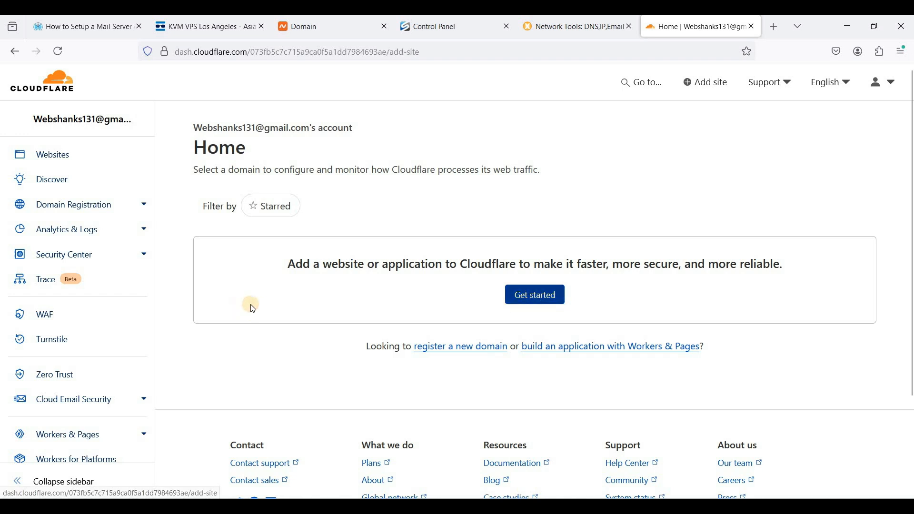
pyautogui.click(281, 262)
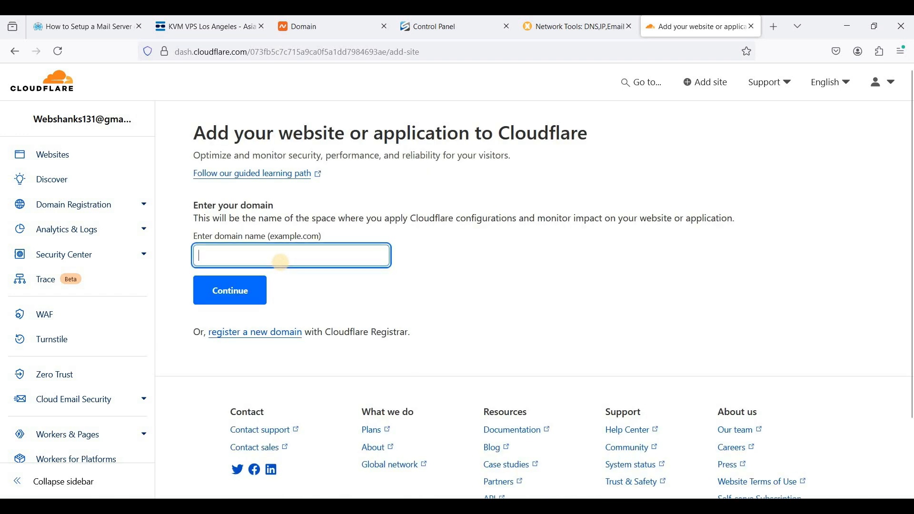
pyautogui.write('webshanks.shop')
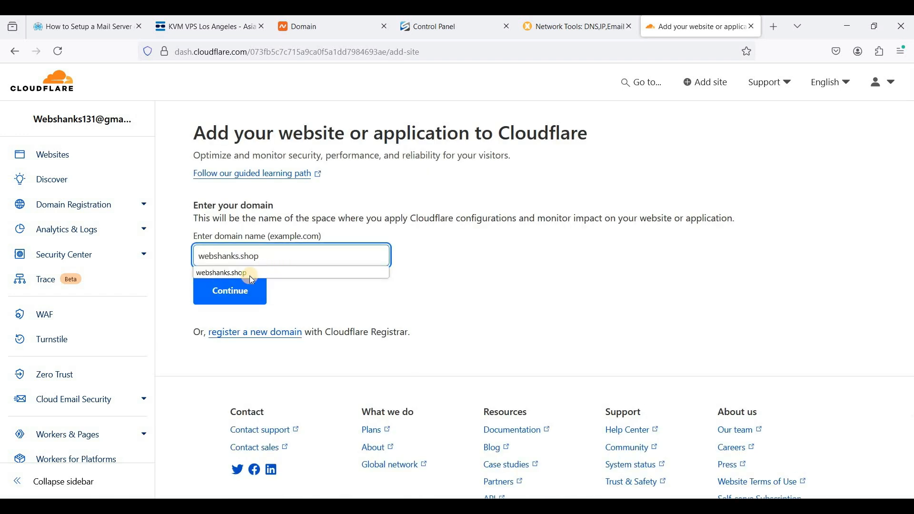
pyautogui.click(236, 299)
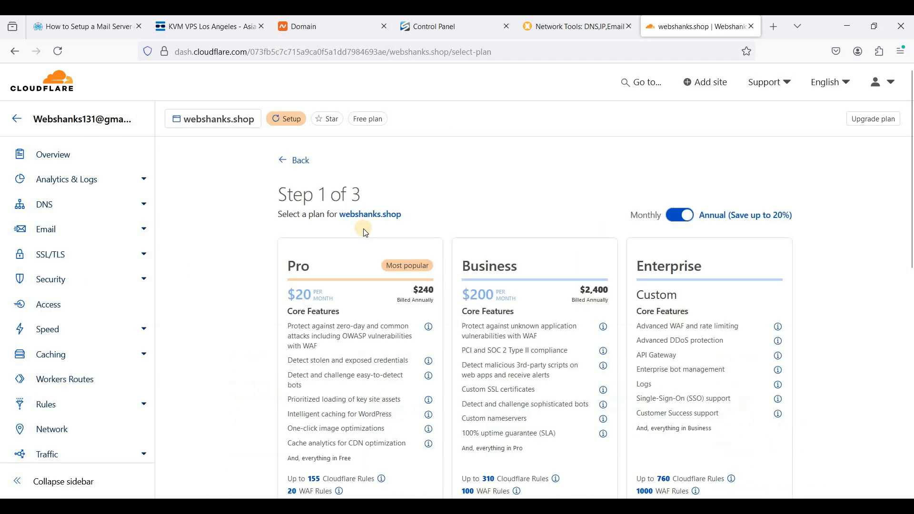
# Step: Choose the Free plan for webshanks.shop and continue
pyautogui.scroll(-4, 377, 233)
pyautogui.scroll(-3, 389, 358)
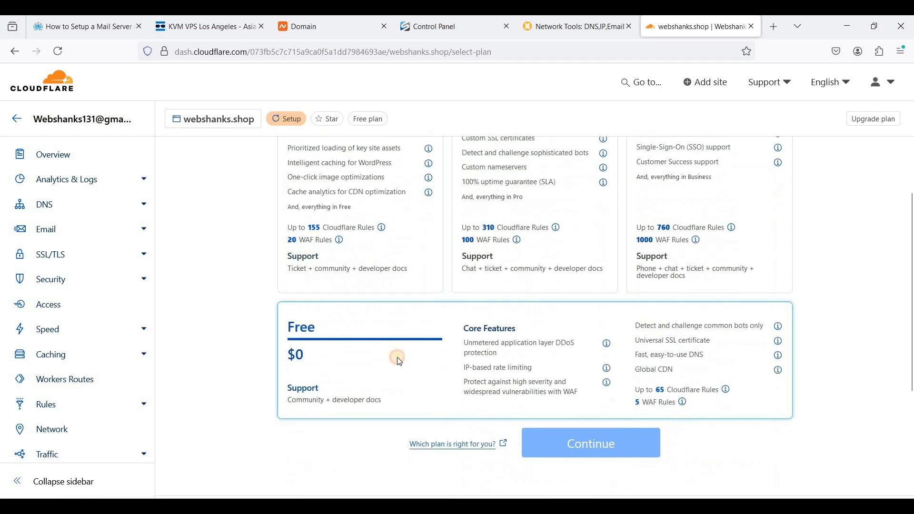
pyautogui.click(397, 357)
pyautogui.click(591, 445)
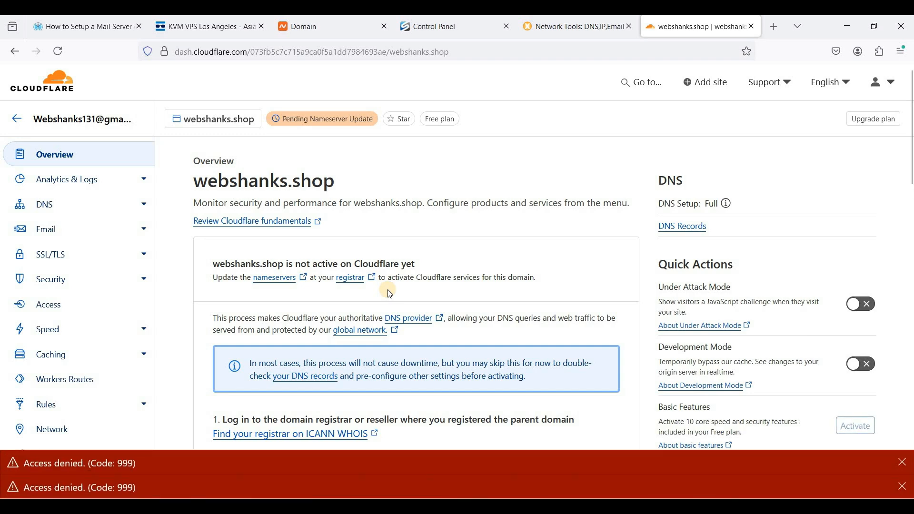
# Step: Copy the first assigned Cloudflare nameserver, kobe.ns.cloudflare.com, from the site overview
pyautogui.scroll(-4, 475, 309)
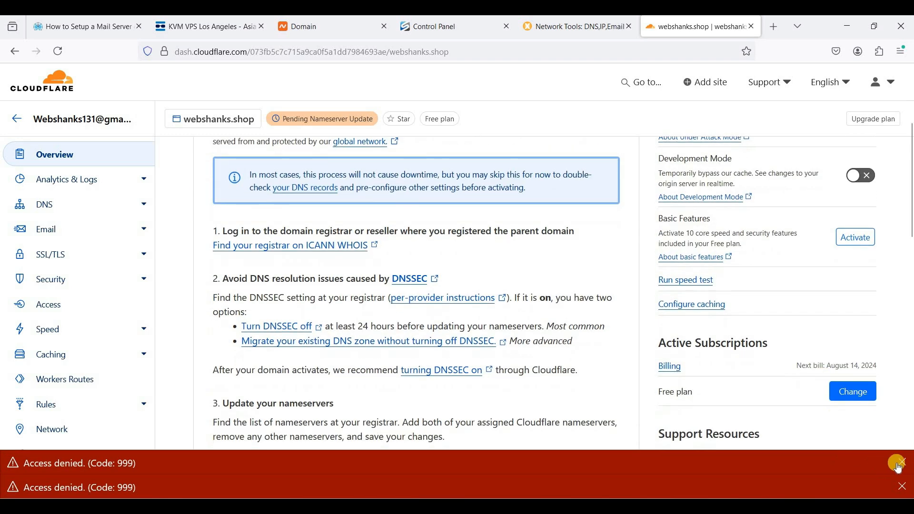
pyautogui.click(904, 495)
pyautogui.scroll(-5, 473, 249)
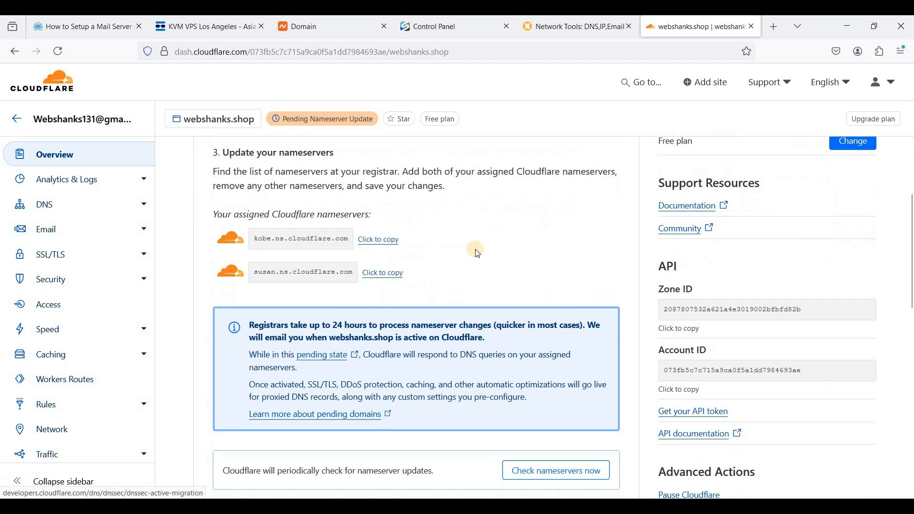
pyautogui.click(390, 241)
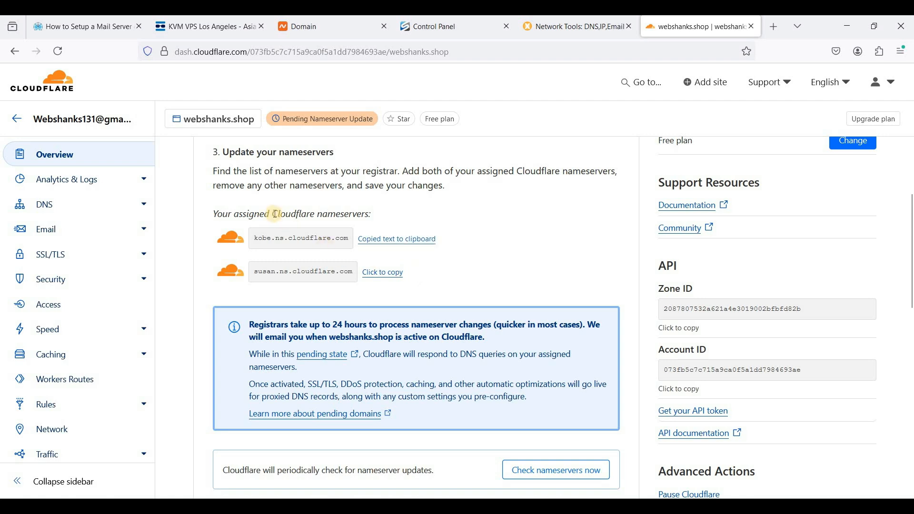
pyautogui.moveTo(274, 214); pyautogui.dragTo(392, 212)
pyautogui.click(392, 214)
# Step: At the registrar, switch webshanks.shop nameservers to Custom DNS and replace Nameserver 1 with kobe.ns.cloudflare.com
pyautogui.click(328, 31)
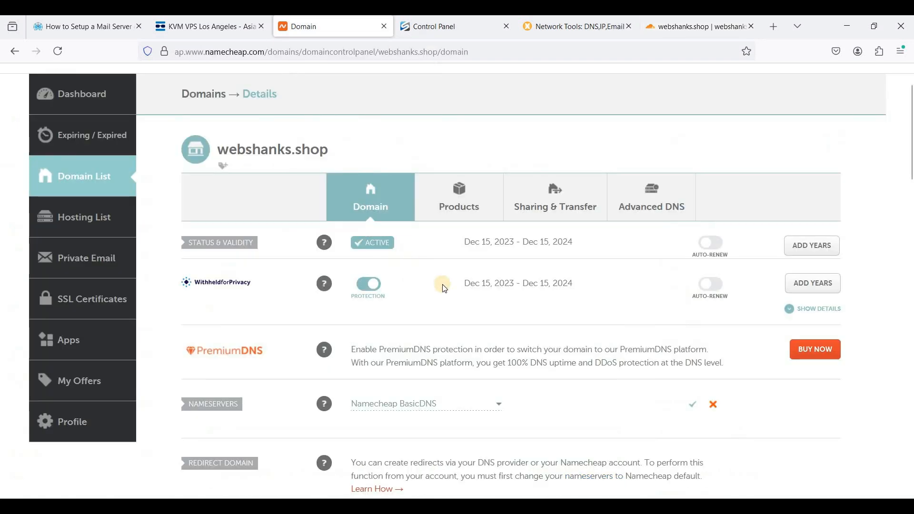
pyautogui.scroll(-2, 457, 310)
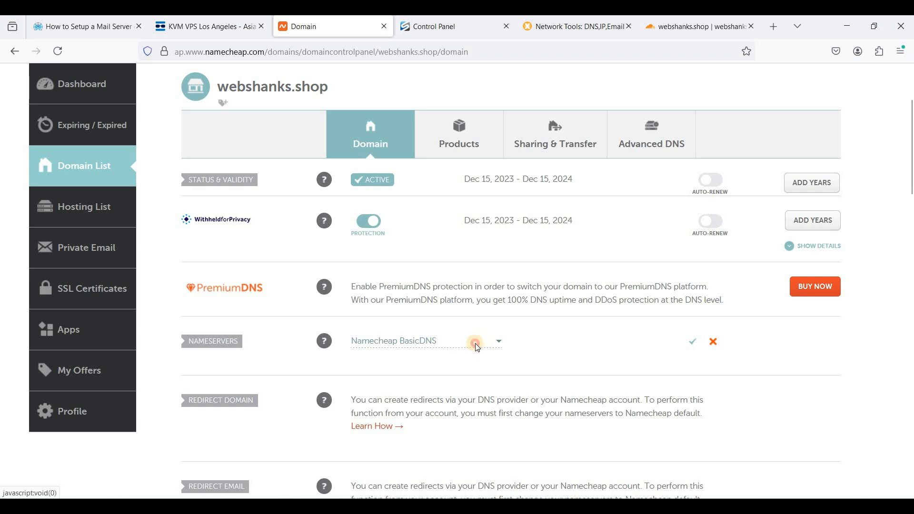
pyautogui.click(477, 347)
pyautogui.click(376, 396)
pyautogui.click(263, 376)
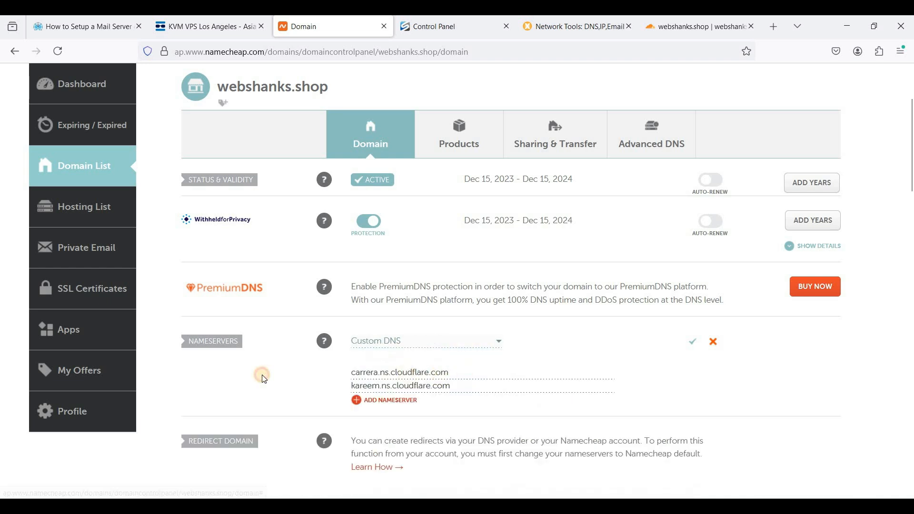
pyautogui.hotkey('ctrl', 'a')
pyautogui.press('BackSpace')
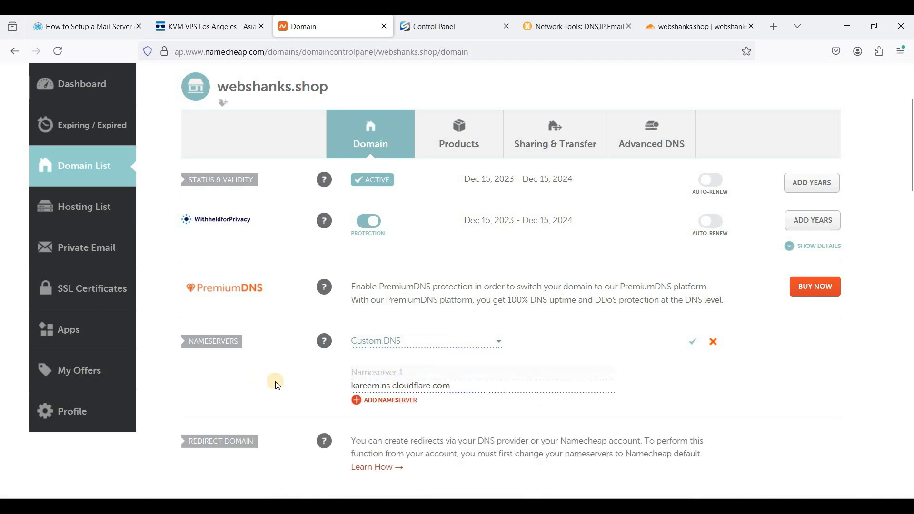
pyautogui.click(411, 383)
pyautogui.hotkey('ctrl', 'a')
pyautogui.press('BackSpace')
pyautogui.hotkey('ctrl', 'v')
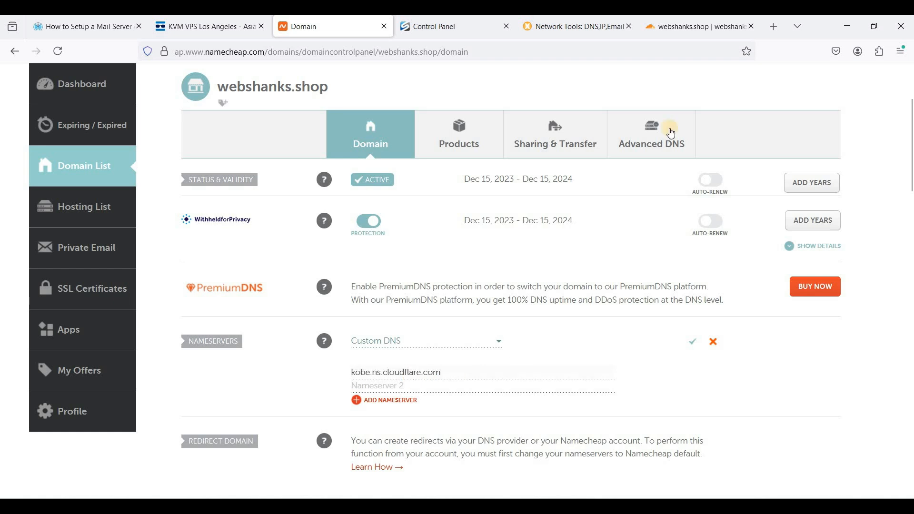
# Step: Enter the second Cloudflare nameserver, susan.ns.cloudflare.com, as Nameserver 2 and save the nameservers
pyautogui.click(676, 27)
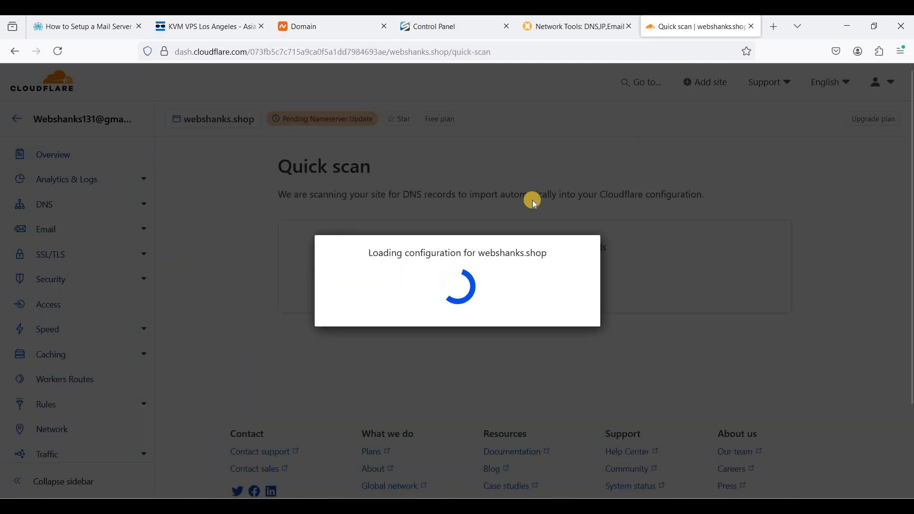
pyautogui.click(328, 26)
pyautogui.click(397, 384)
pyautogui.hotkey('ctrl', 'v')
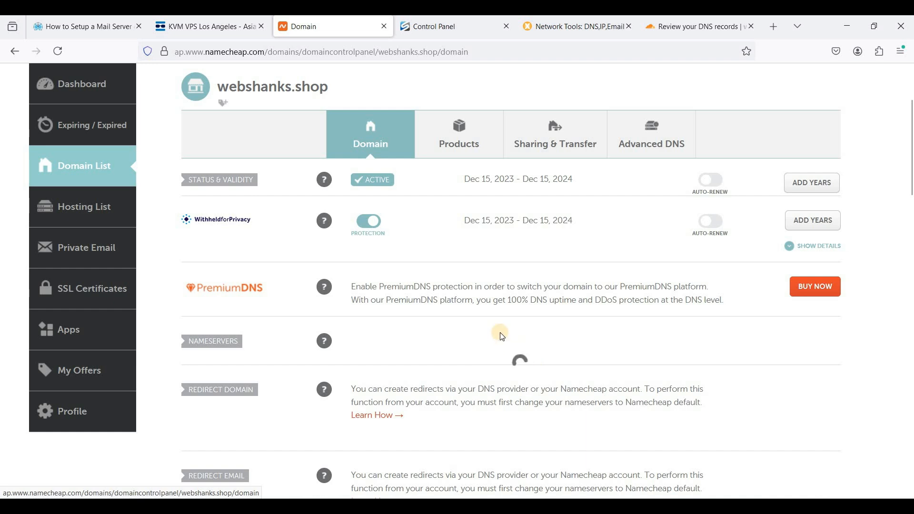
# Step: Delete the scanned A and CNAME records for mail, webshanks.shop, autoconfig and autodiscover in Cloudflare
pyautogui.click(700, 26)
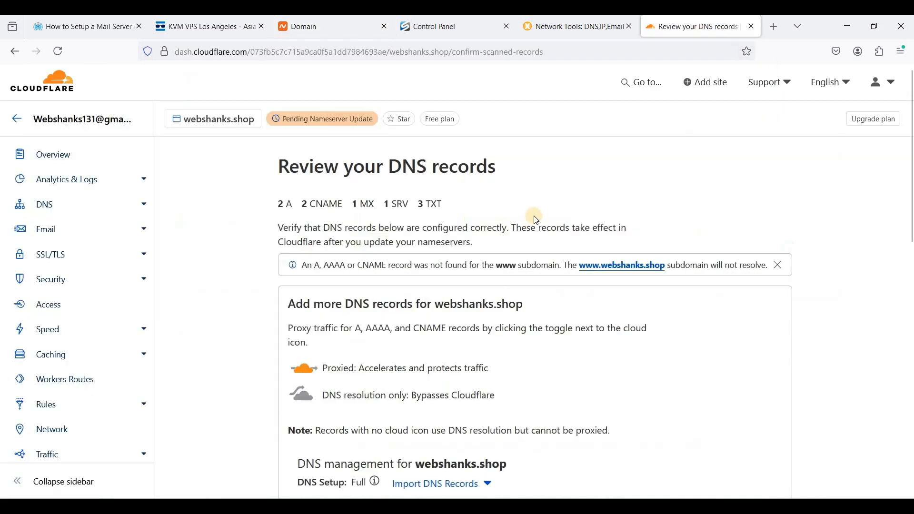
pyautogui.scroll(-5, 525, 227)
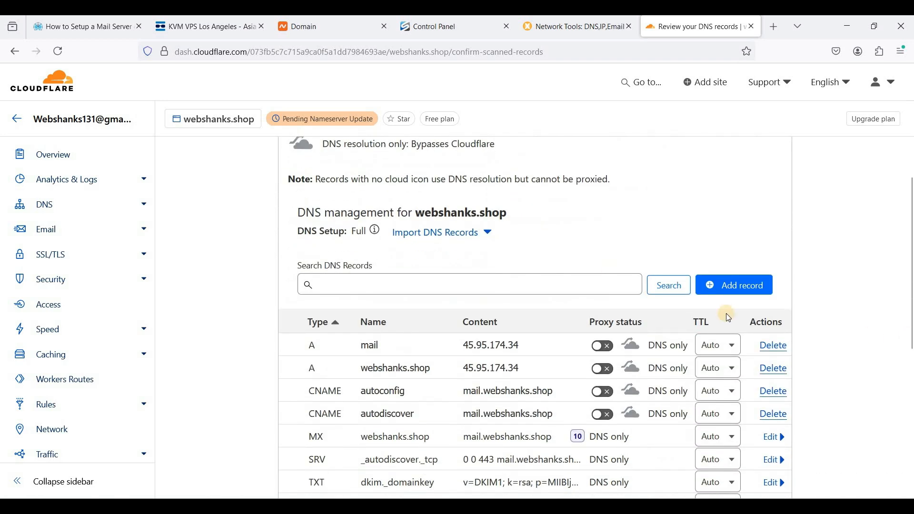
pyautogui.click(772, 346)
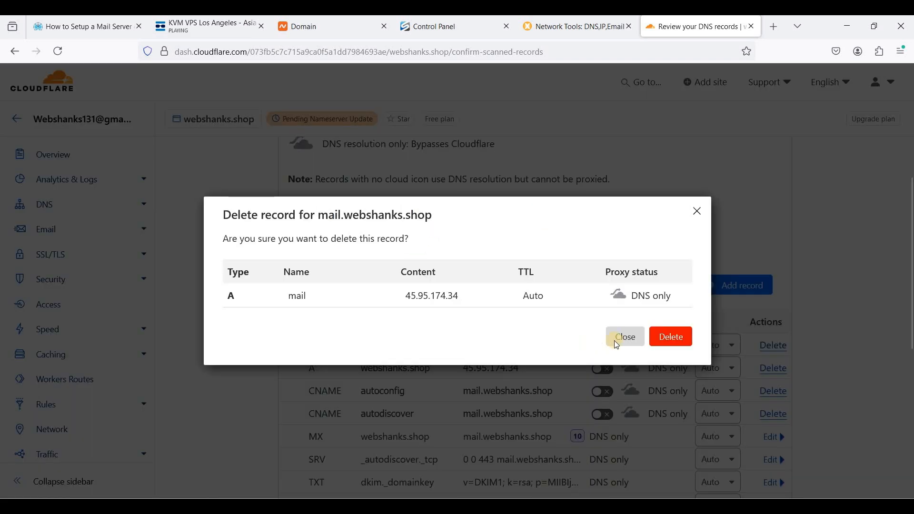
pyautogui.click(667, 336)
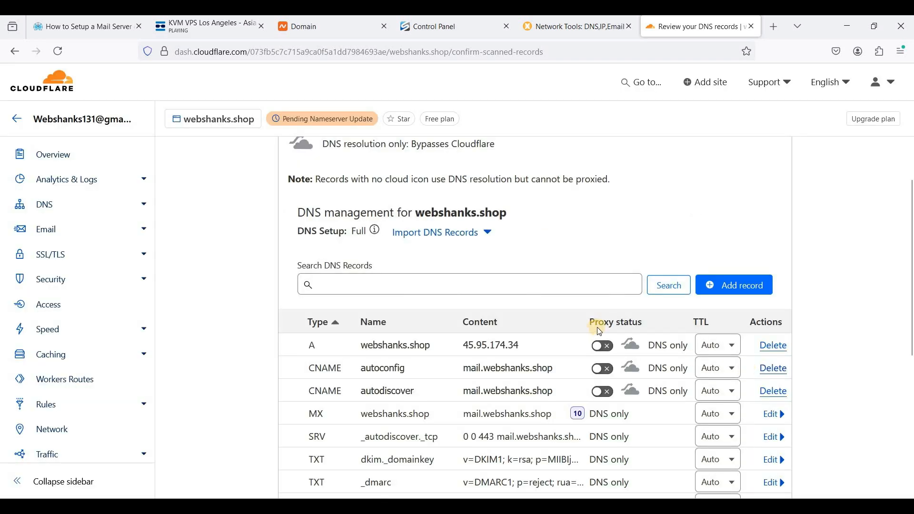
pyautogui.click(772, 368)
pyautogui.click(670, 337)
pyautogui.click(773, 345)
pyautogui.click(670, 336)
# Step: Delete the remaining scanned MX, SRV and TXT records, including _dmarc and the SPF record
pyautogui.click(773, 346)
pyautogui.click(670, 336)
pyautogui.click(771, 346)
pyautogui.click(337, 442)
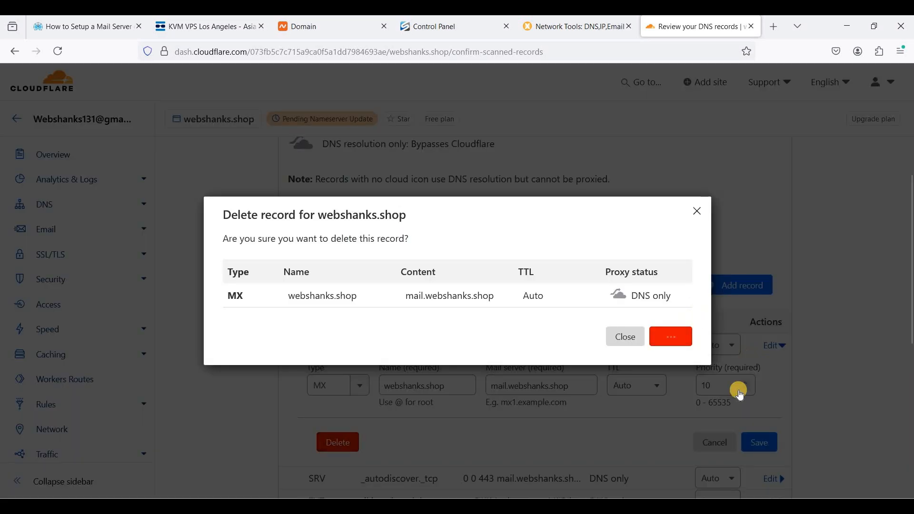
pyautogui.click(772, 346)
pyautogui.scroll(-3, 748, 347)
pyautogui.click(337, 408)
pyautogui.click(671, 343)
pyautogui.click(773, 220)
pyautogui.click(337, 382)
pyautogui.click(670, 372)
pyautogui.click(773, 219)
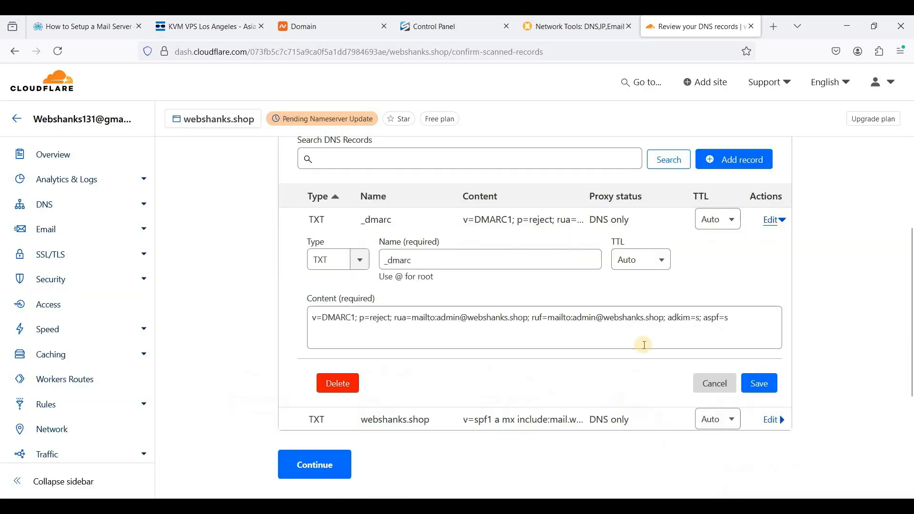
pyautogui.click(337, 382)
pyautogui.click(670, 357)
pyautogui.click(333, 309)
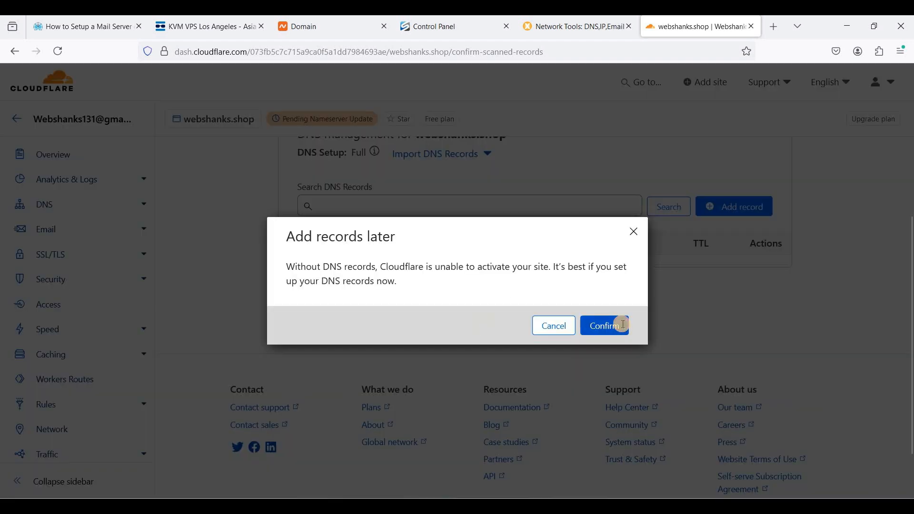
# Step: Continue past the nameserver instructions to finish the Cloudflare site setup and return to the overview
pyautogui.click(605, 326)
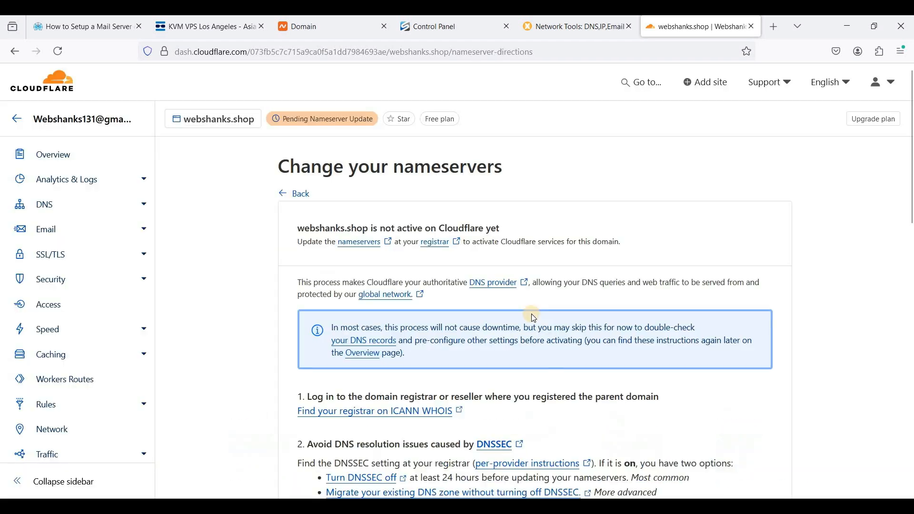
pyautogui.scroll(-5, 532, 315)
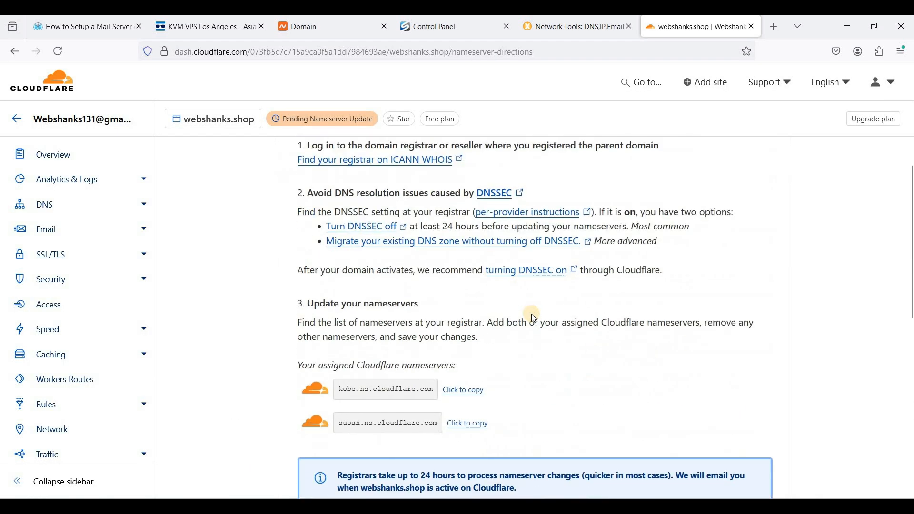
pyautogui.scroll(-3, 531, 313)
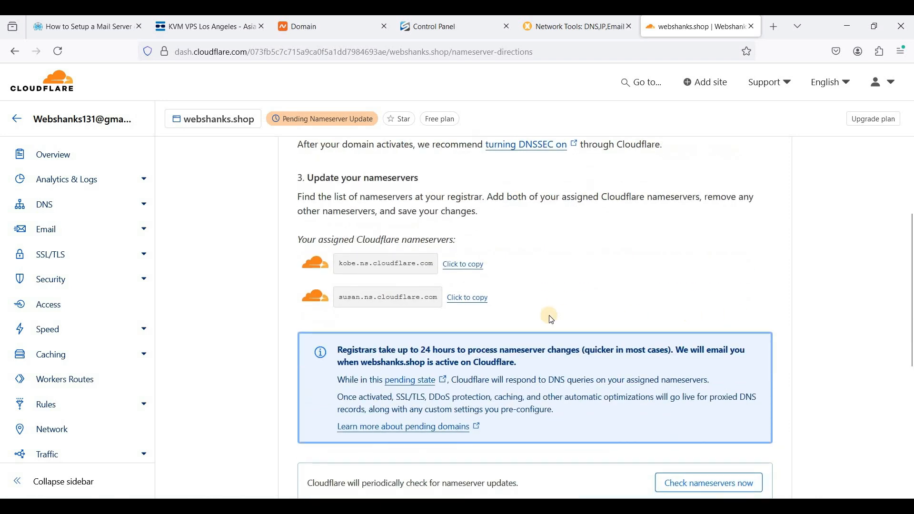
pyautogui.scroll(-7, 551, 319)
pyautogui.click(312, 240)
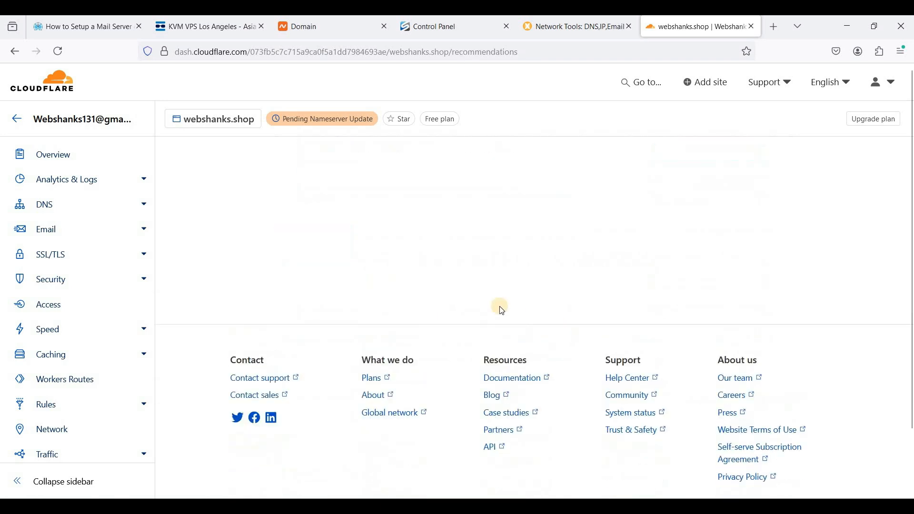
pyautogui.click(292, 349)
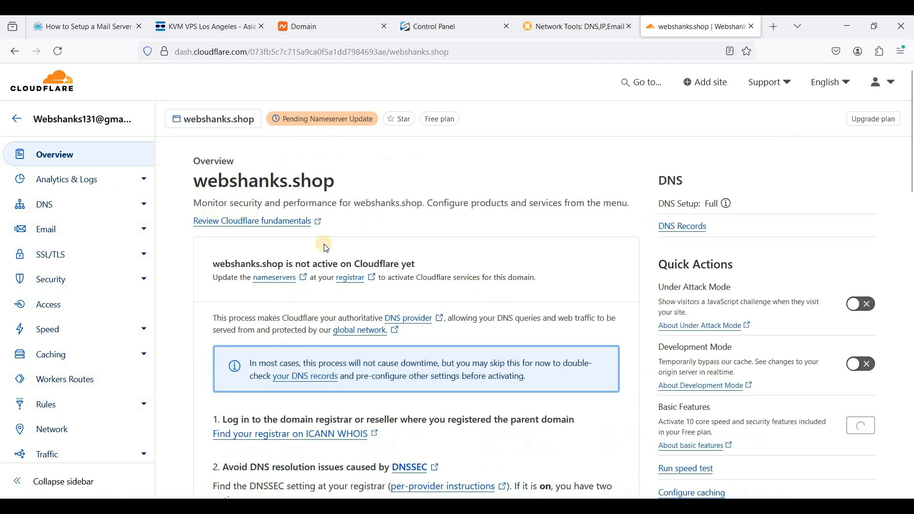
pyautogui.moveTo(300, 122)
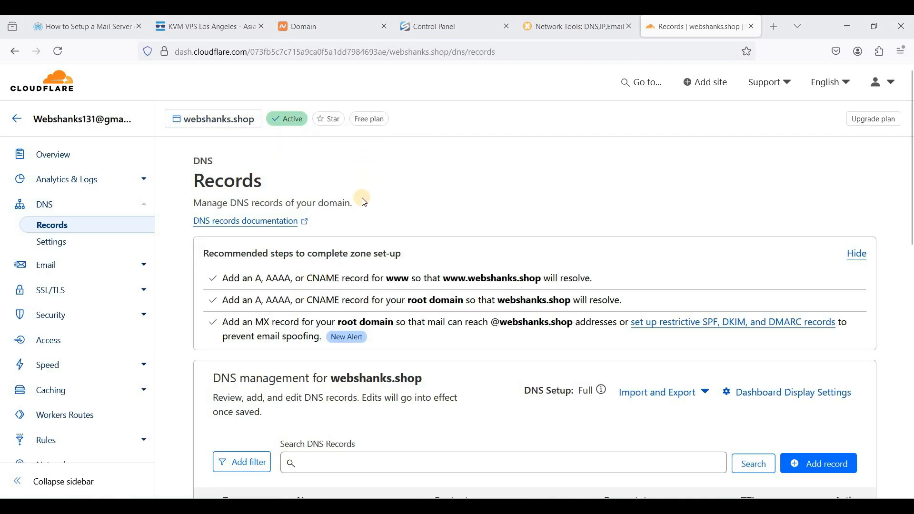
# Step: Add an A record for the root (@) pointing to 45.95.174.34 with proxy status set to DNS only
pyautogui.scroll(-1, 464, 262)
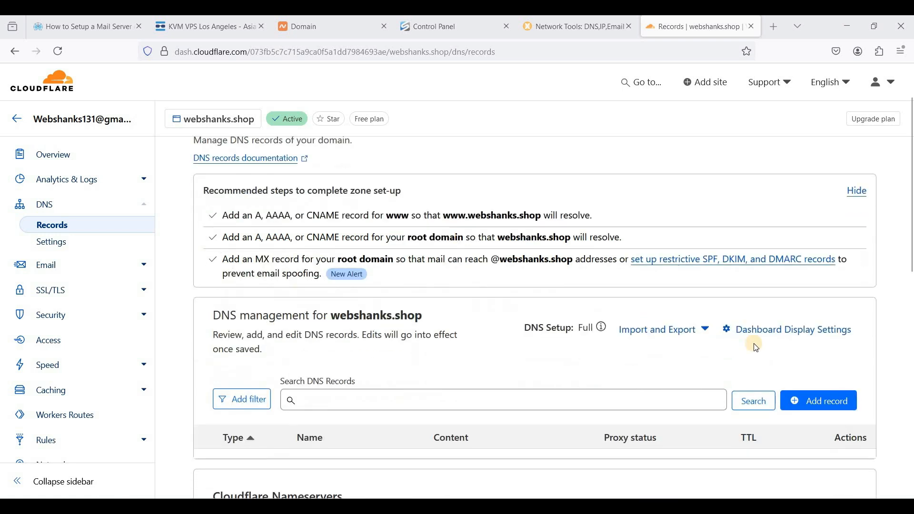
pyautogui.click(816, 399)
pyautogui.scroll(-1, 423, 316)
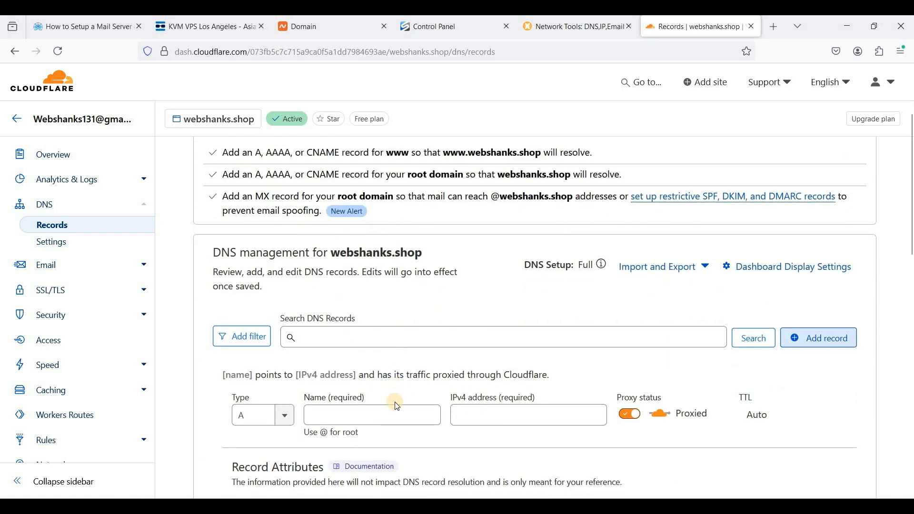
pyautogui.click(395, 415)
pyautogui.write('@')
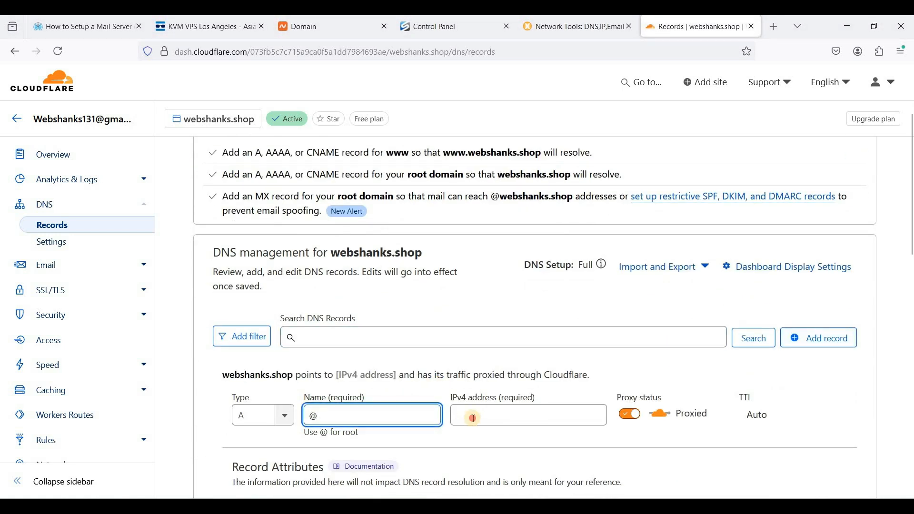
pyautogui.click(465, 416)
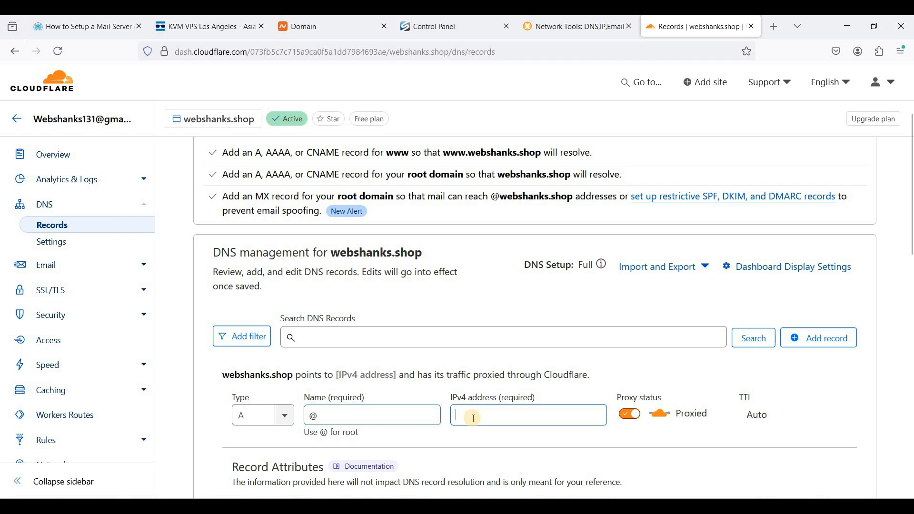
pyautogui.click(431, 36)
pyautogui.moveTo(357, 112); pyautogui.dragTo(270, 112)
pyautogui.hotkey('ctrl', 'c')
pyautogui.click(662, 29)
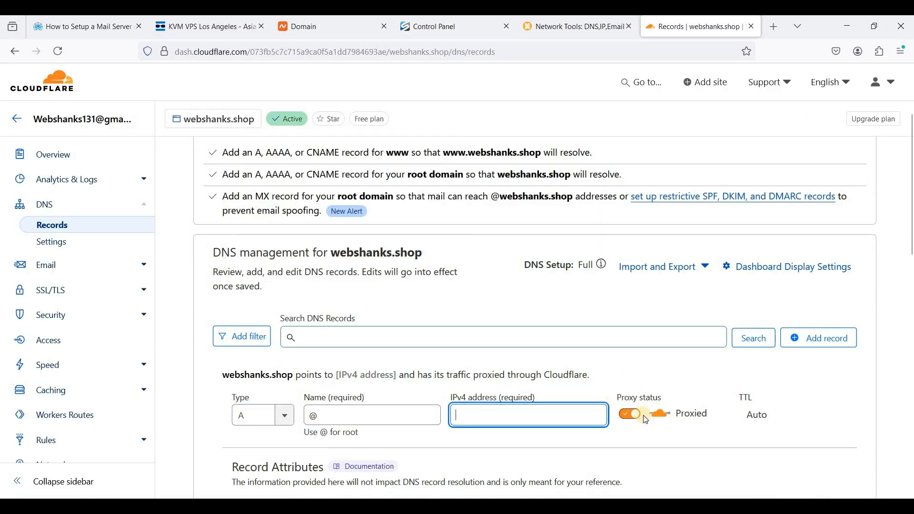
pyautogui.hotkey('ctrl', 'v')
pyautogui.scroll(-3, 628, 340)
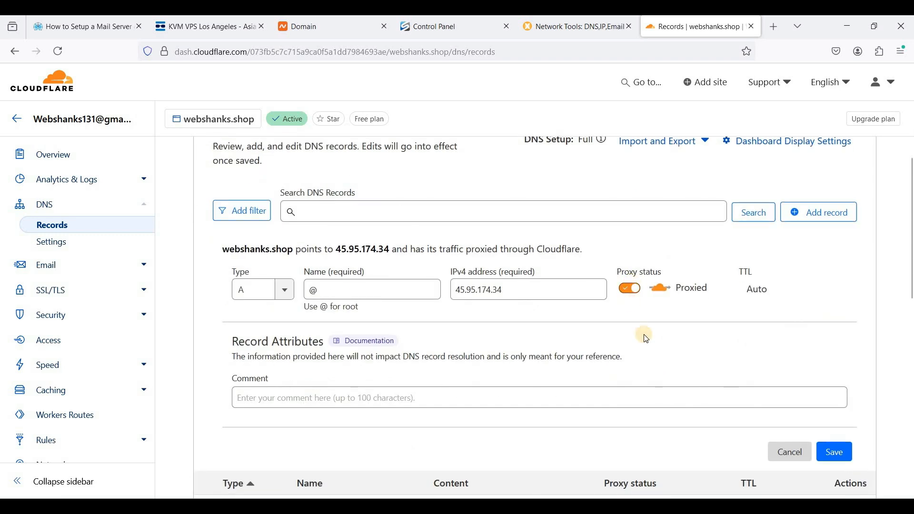
pyautogui.click(630, 289)
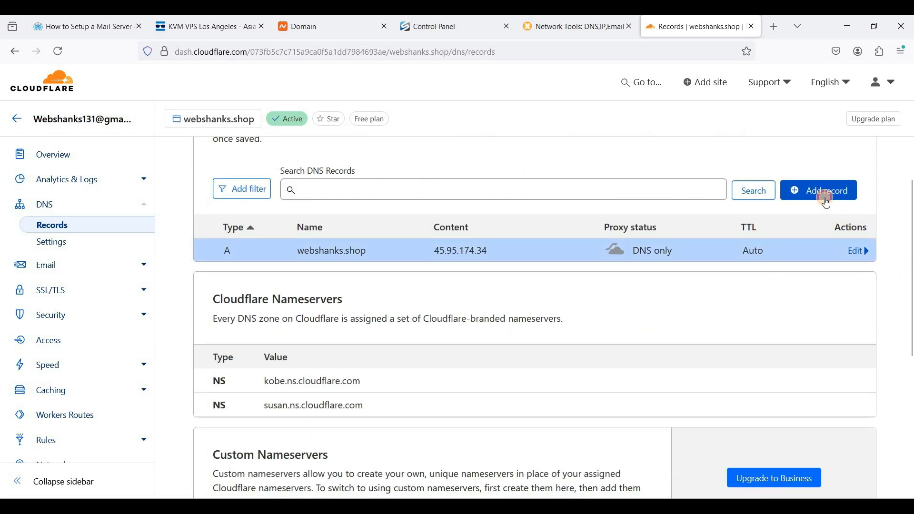
# Step: Add an A record named mail pointing to 45.95.174.34 with proxy status set to DNS only
pyautogui.click(826, 204)
pyautogui.click(369, 263)
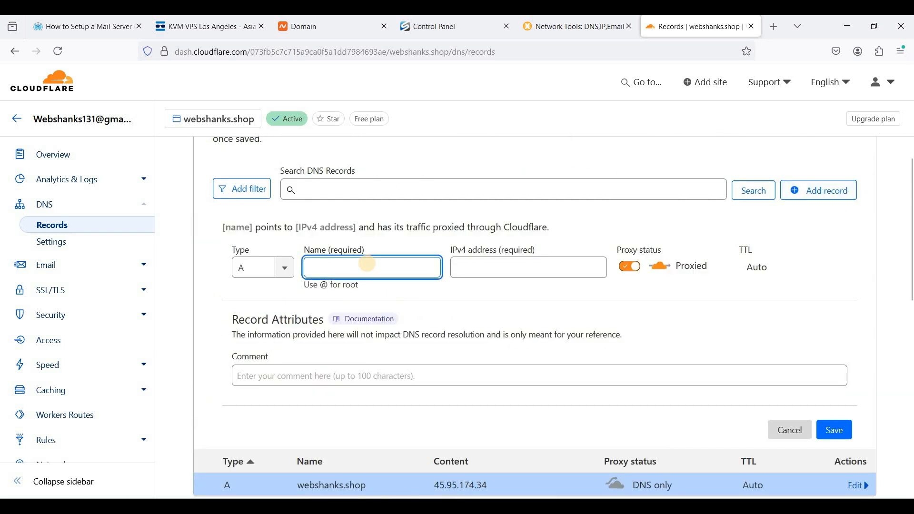
pyautogui.write('mail')
pyautogui.click(462, 268)
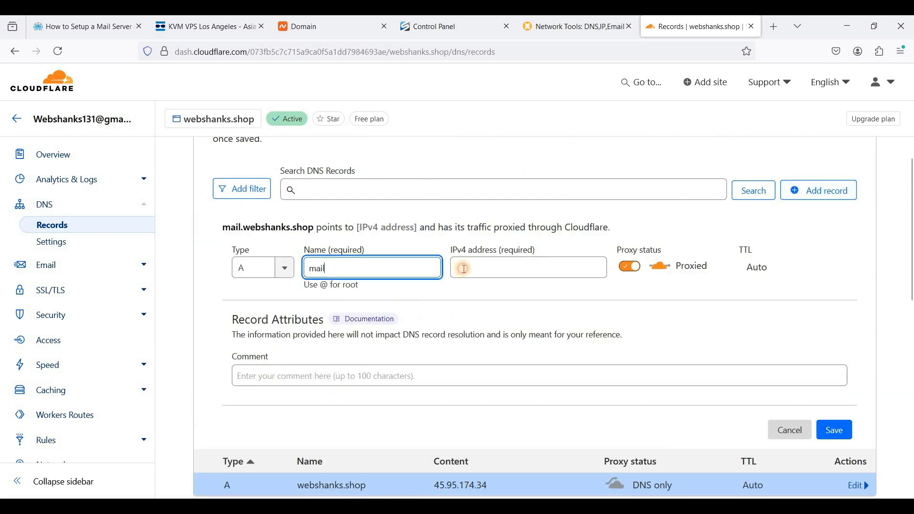
pyautogui.hotkey('ctrl', 'v')
pyautogui.click(631, 266)
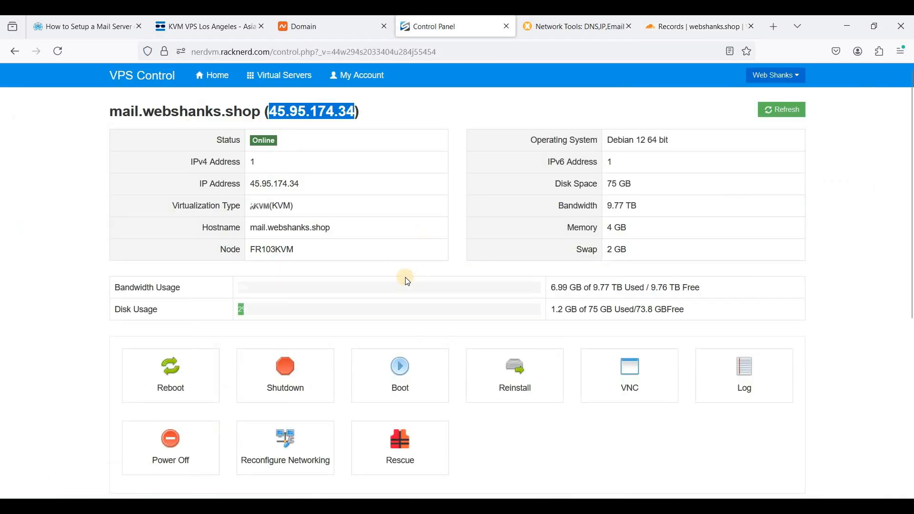
# Step: Open the Bitvise SSH client profile for the VPS at 45.95.174.34 with user root
pyautogui.click(434, 310)
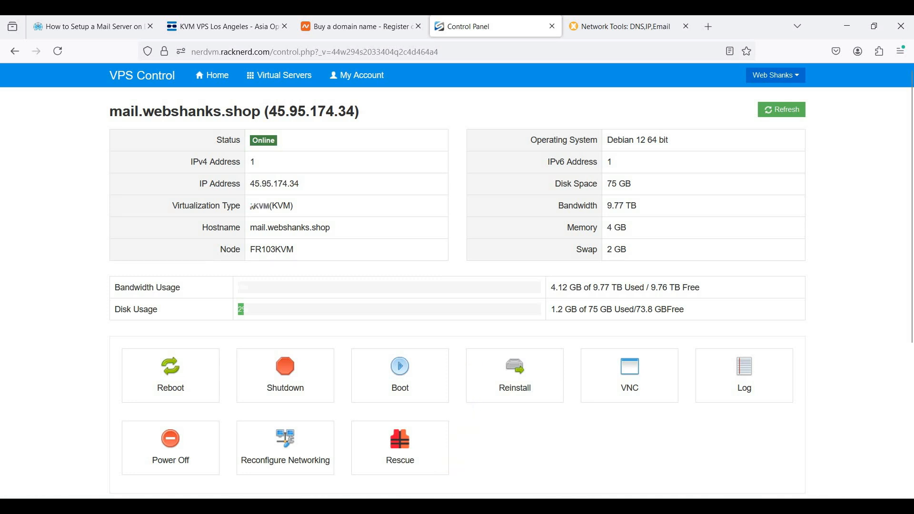
pyautogui.click(431, 506)
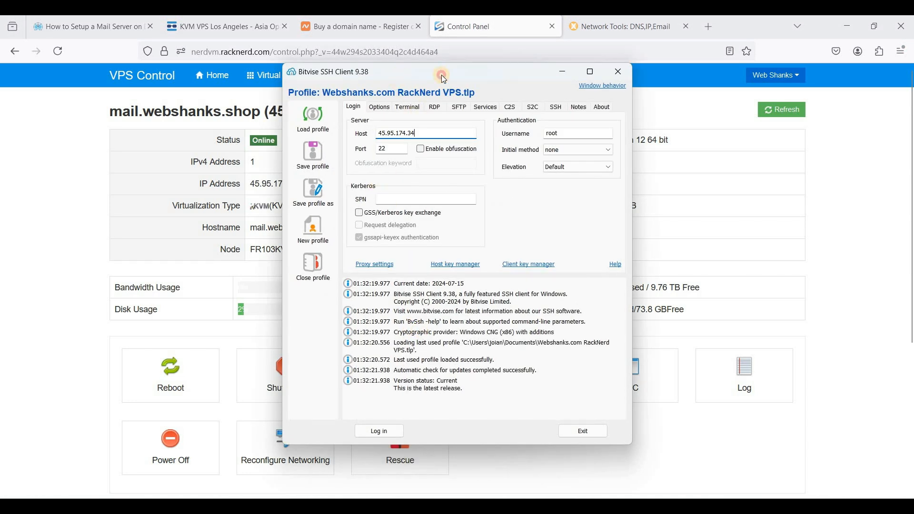
pyautogui.moveTo(441, 75); pyautogui.dragTo(522, 75)
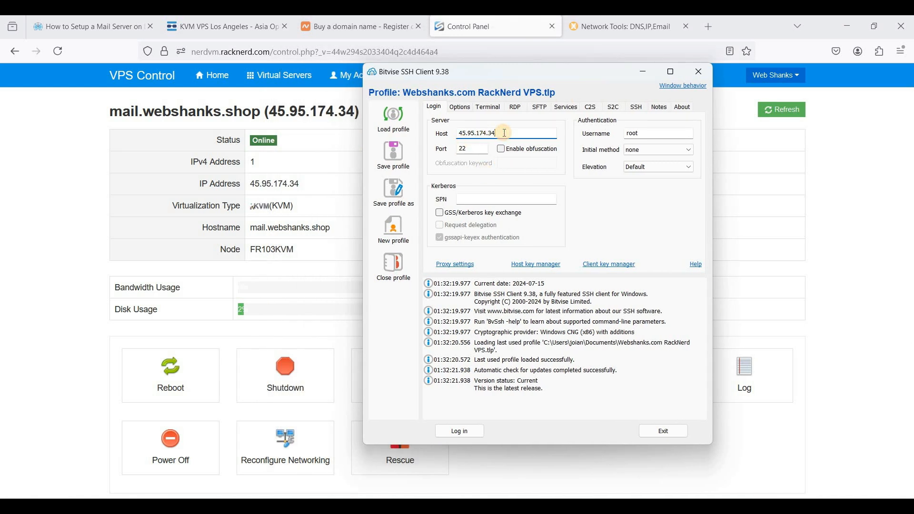
pyautogui.moveTo(496, 133); pyautogui.dragTo(465, 134)
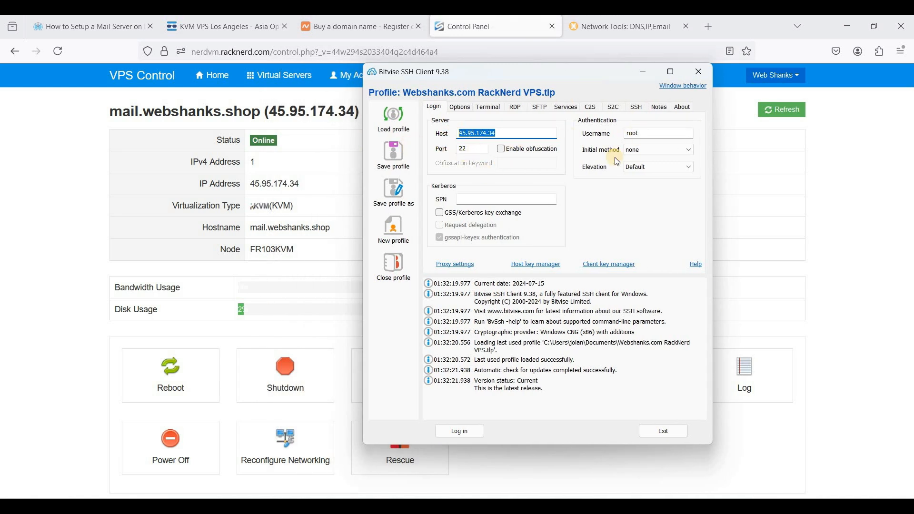
pyautogui.click(638, 135)
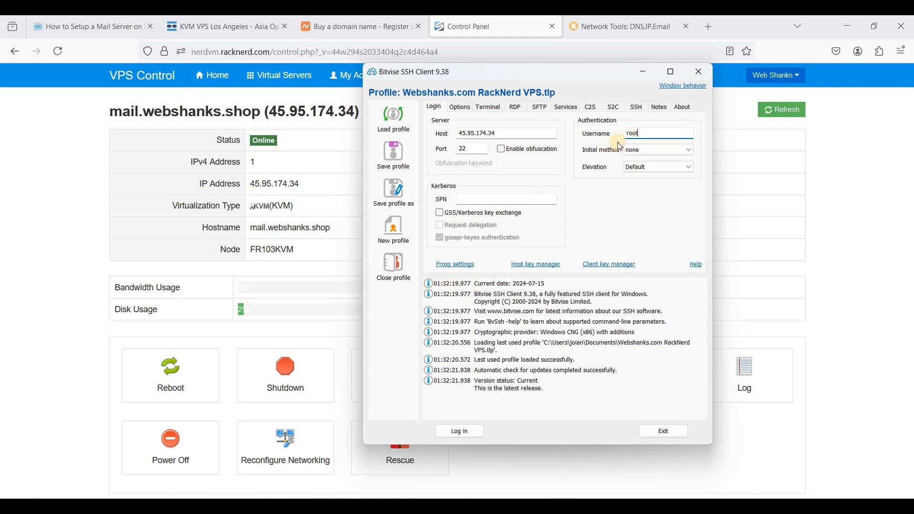
pyautogui.click(467, 432)
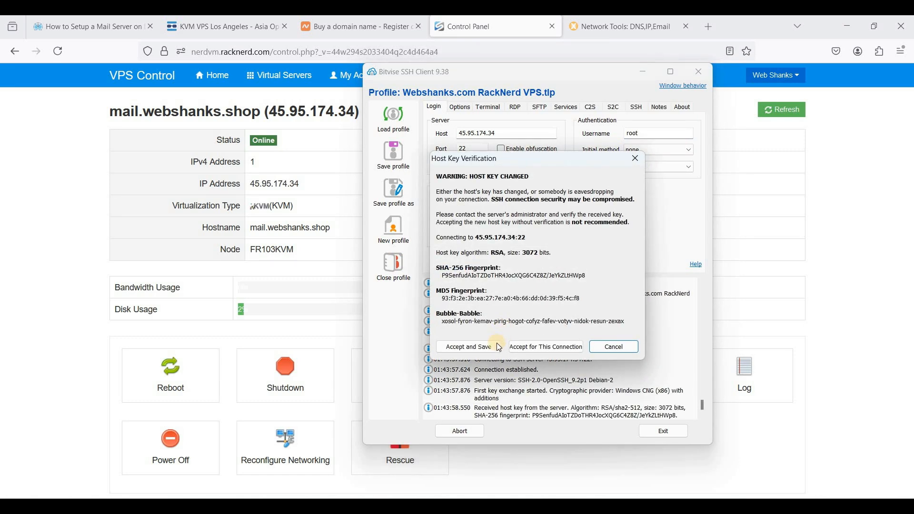
pyautogui.click(604, 347)
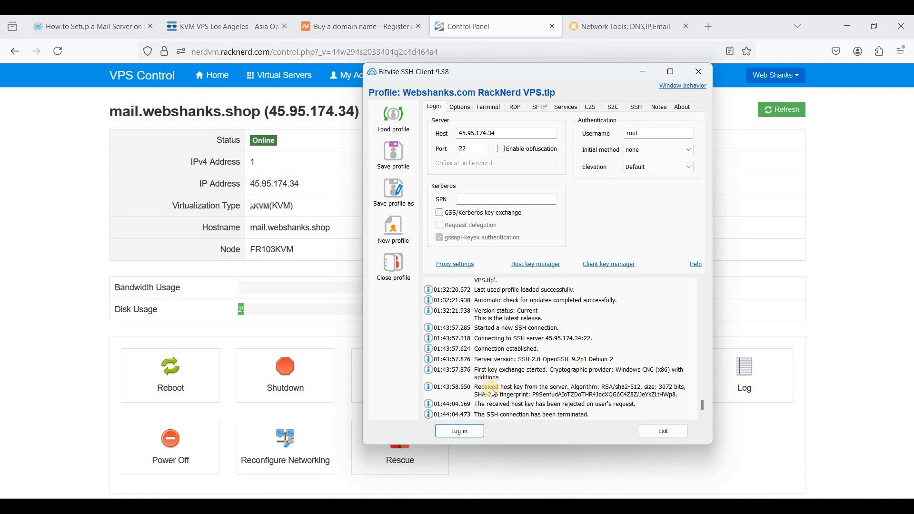
# Step: Log in to the VPS as root, accepting and saving the changed host key and entering the root password
pyautogui.click(459, 431)
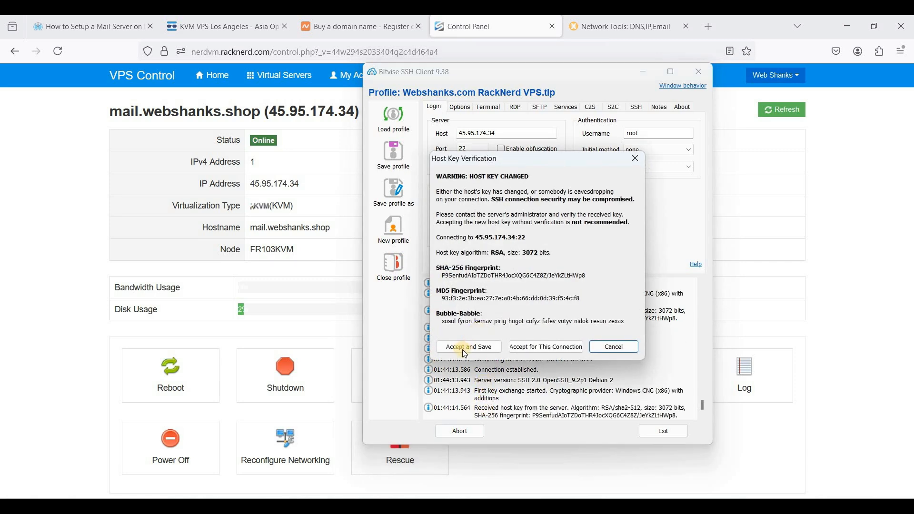
pyautogui.click(464, 351)
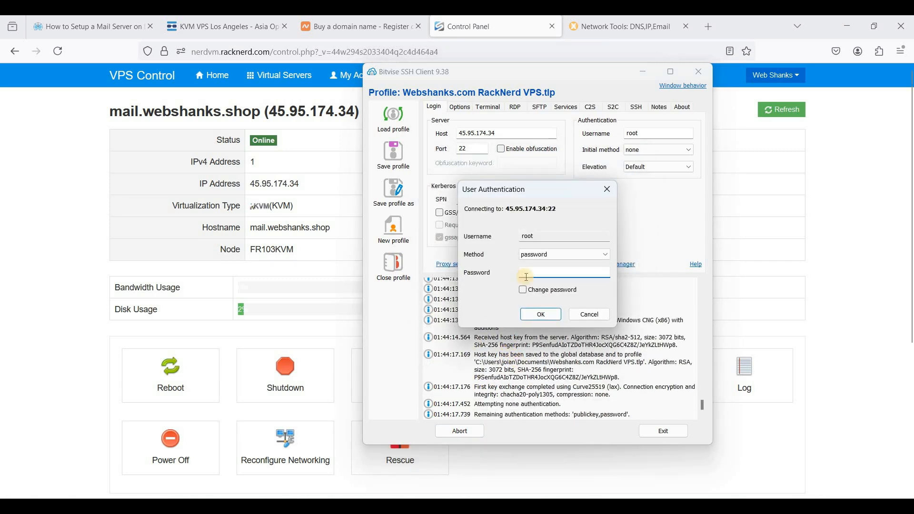
pyautogui.hotkey('ctrl', 'v')
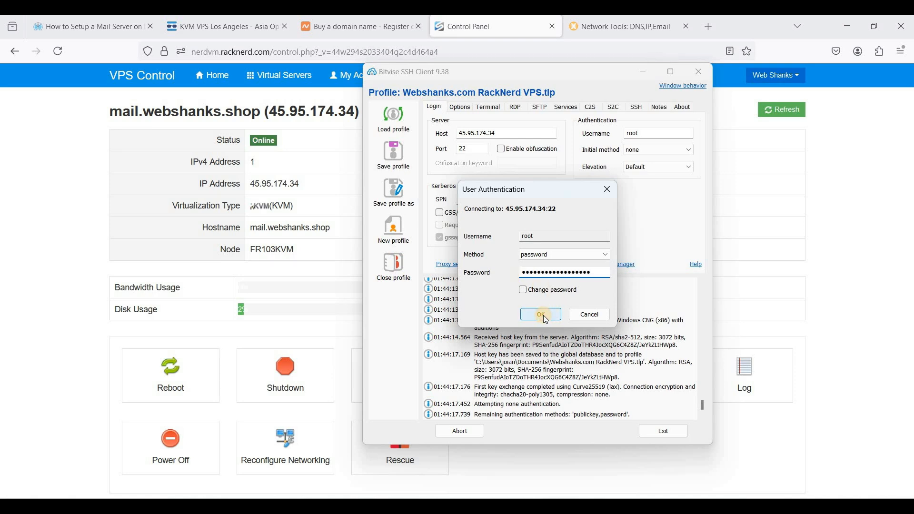
pyautogui.click(542, 315)
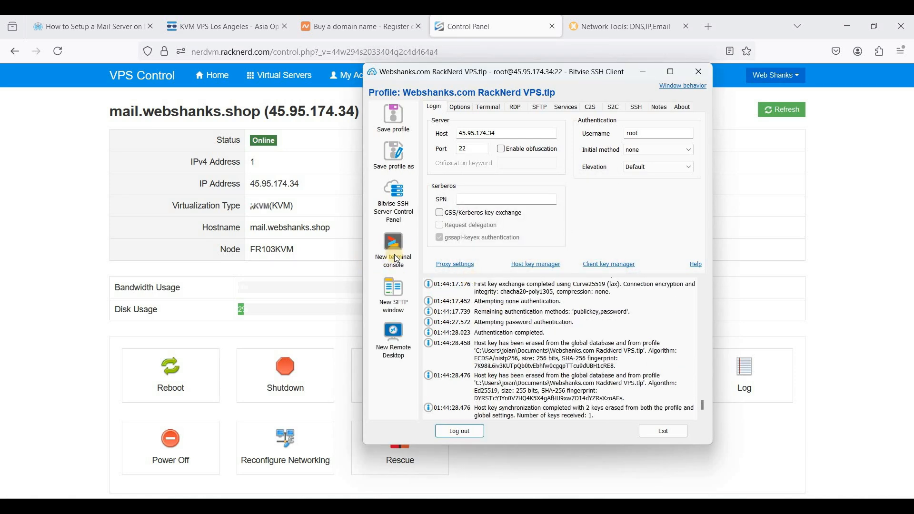
# Step: Open a terminal console and run apt update && apt upgrade -y && apt -y install curl wget sudo as root
pyautogui.click(397, 262)
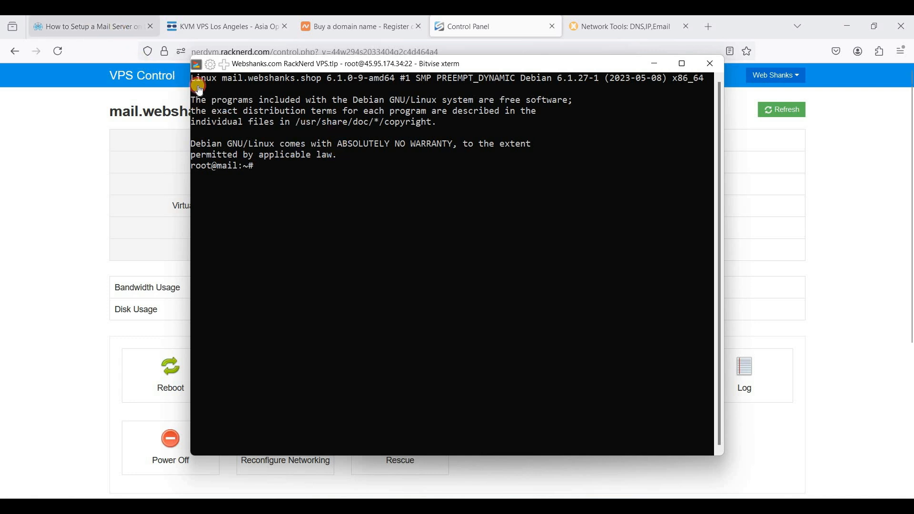
pyautogui.click(119, 29)
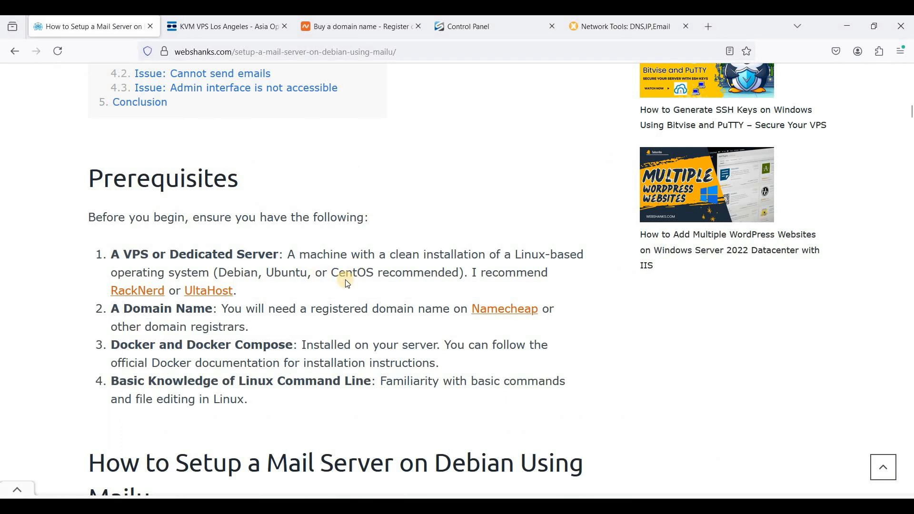
pyautogui.scroll(-6, 352, 289)
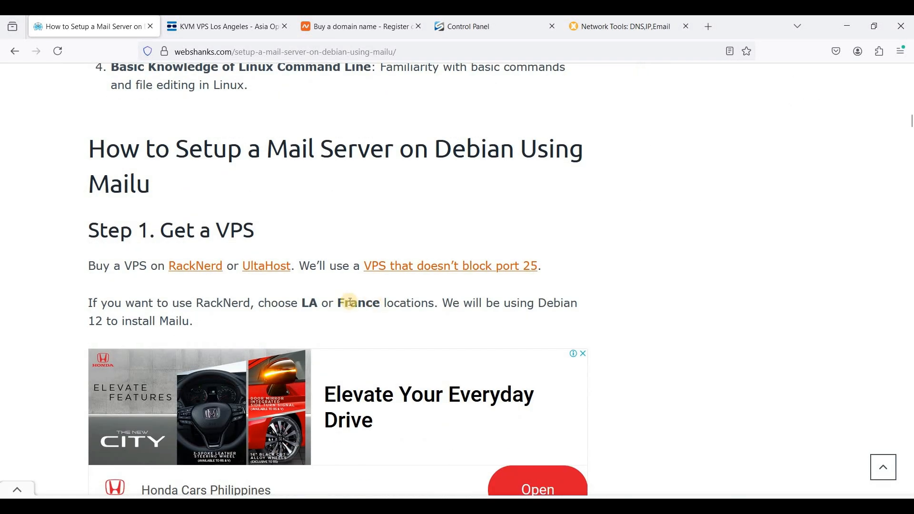
pyautogui.scroll(-10, 344, 301)
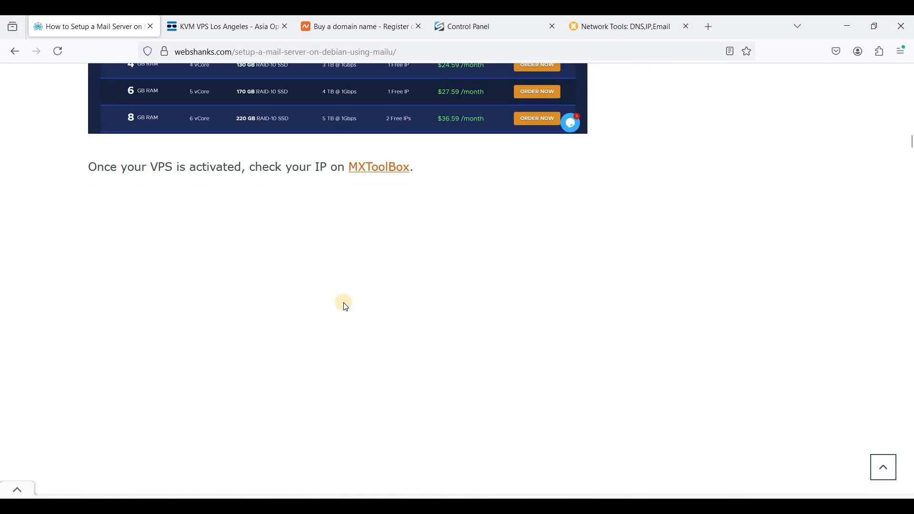
pyautogui.scroll(-12, 343, 301)
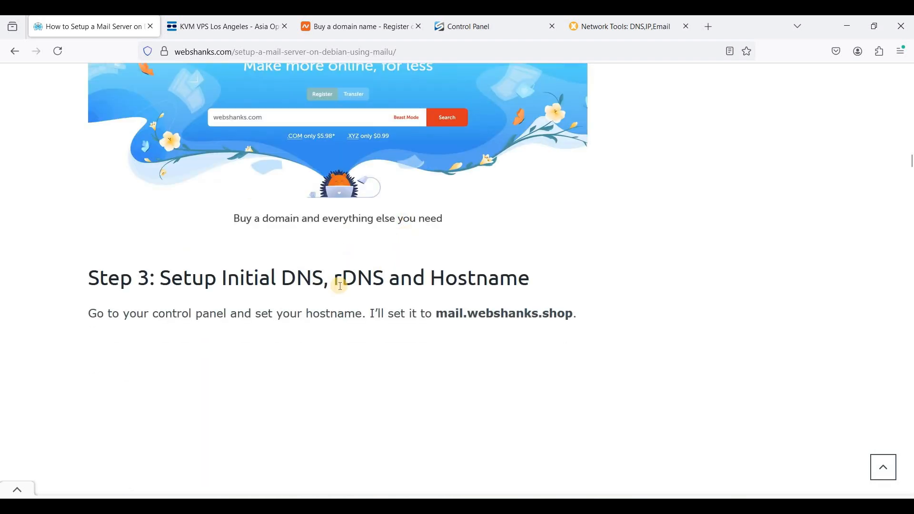
pyautogui.scroll(-6, 307, 270)
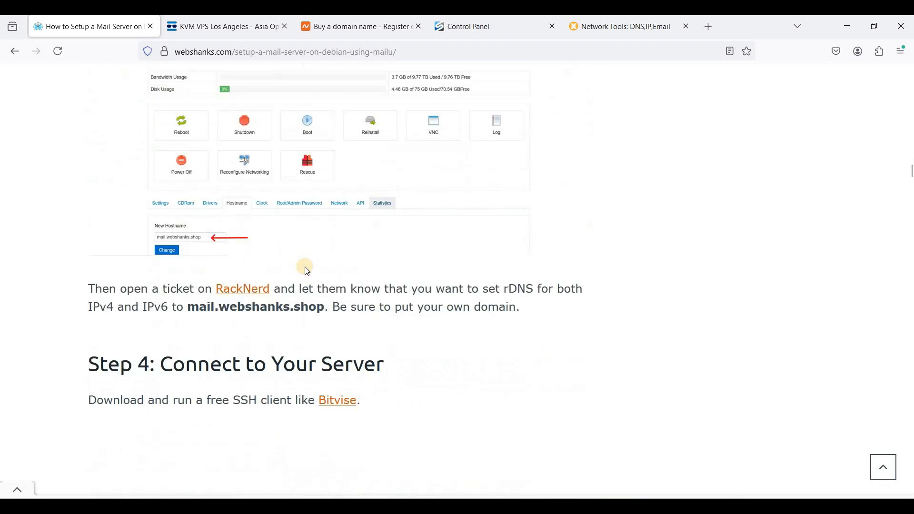
pyautogui.scroll(-5, 312, 269)
pyautogui.scroll(-15, 318, 266)
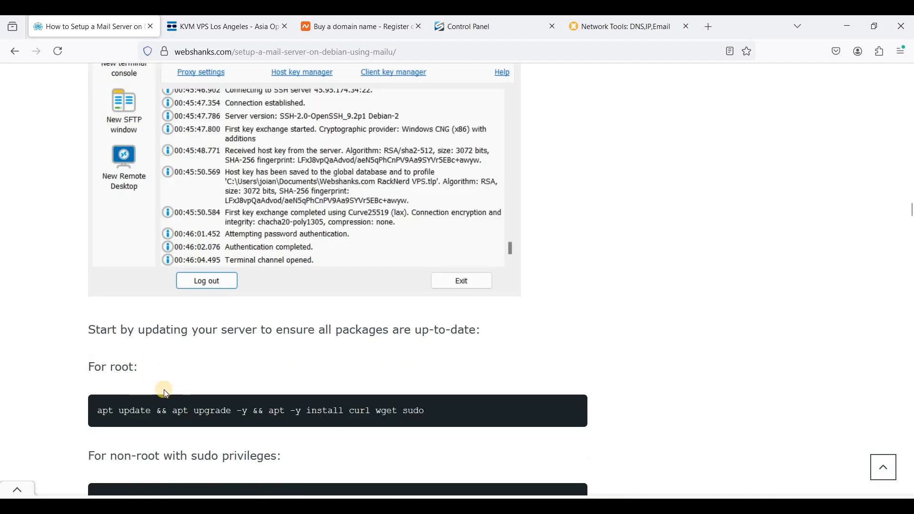
pyautogui.tripleClick(438, 401)
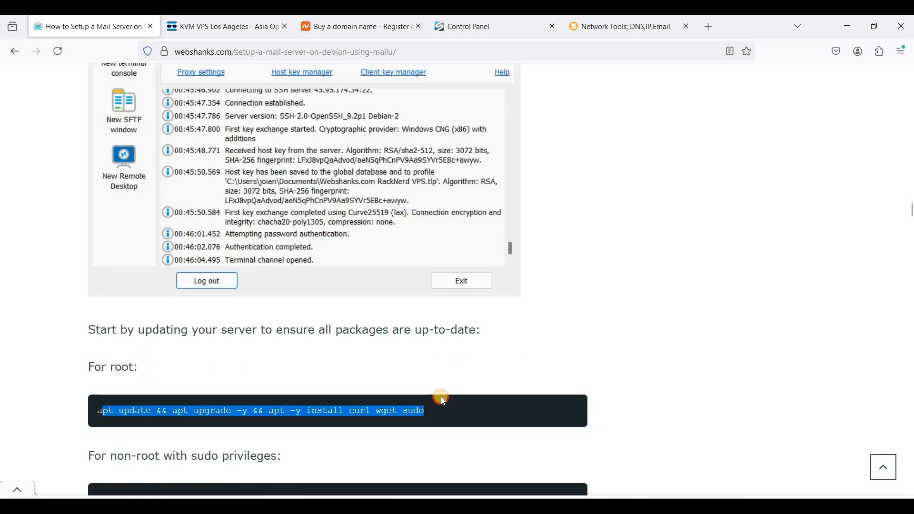
pyautogui.click(101, 409)
pyautogui.moveTo(95, 409); pyautogui.dragTo(505, 409)
pyautogui.hotkey('ctrl', 'c')
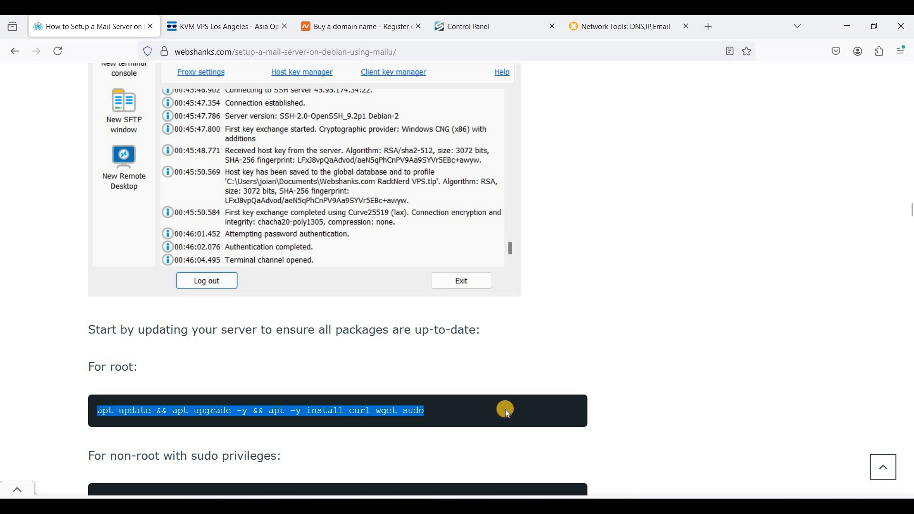
pyautogui.hotkey('alt', 'Tab')
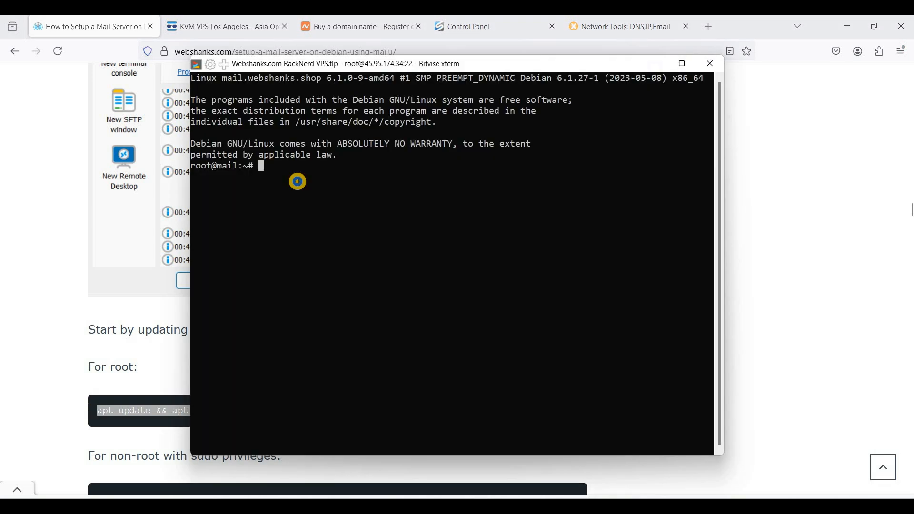
pyautogui.rightClick(298, 180)
pyautogui.press('Return')
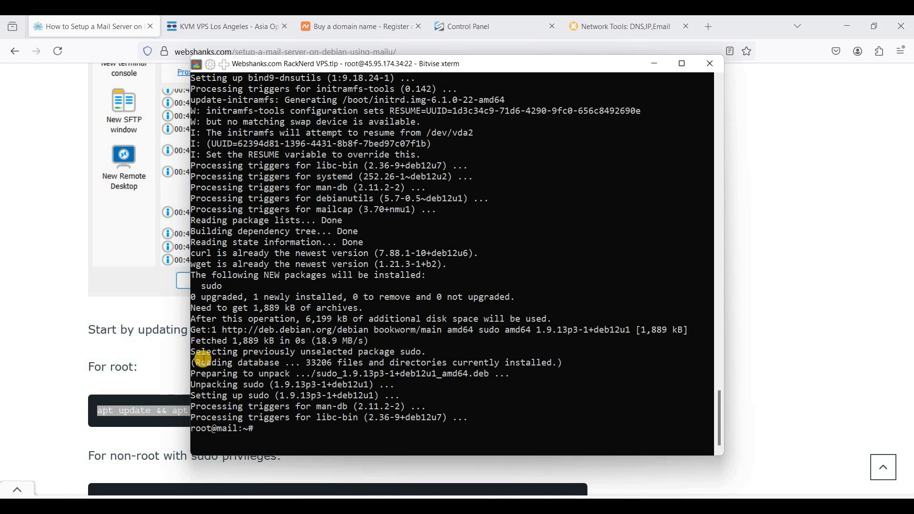
pyautogui.click(161, 358)
pyautogui.scroll(-3, 250, 339)
pyautogui.scroll(-1, 251, 338)
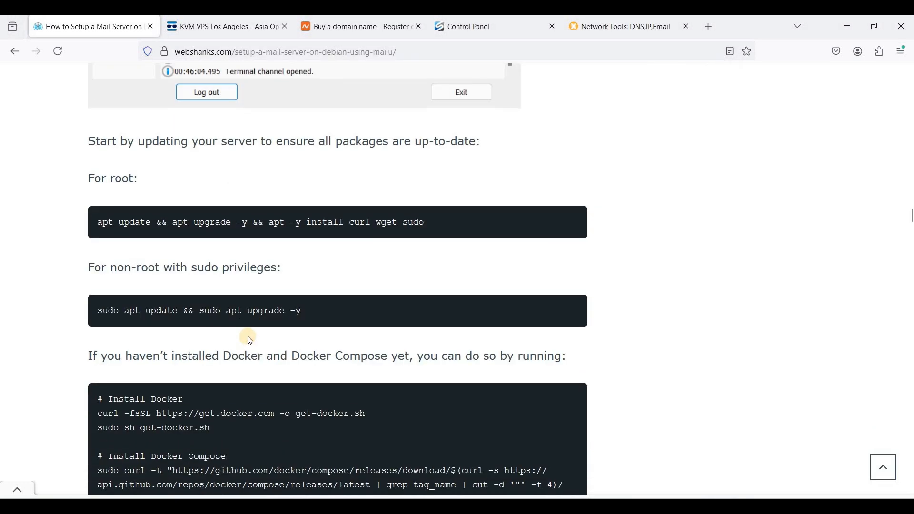
pyautogui.scroll(-1, 251, 339)
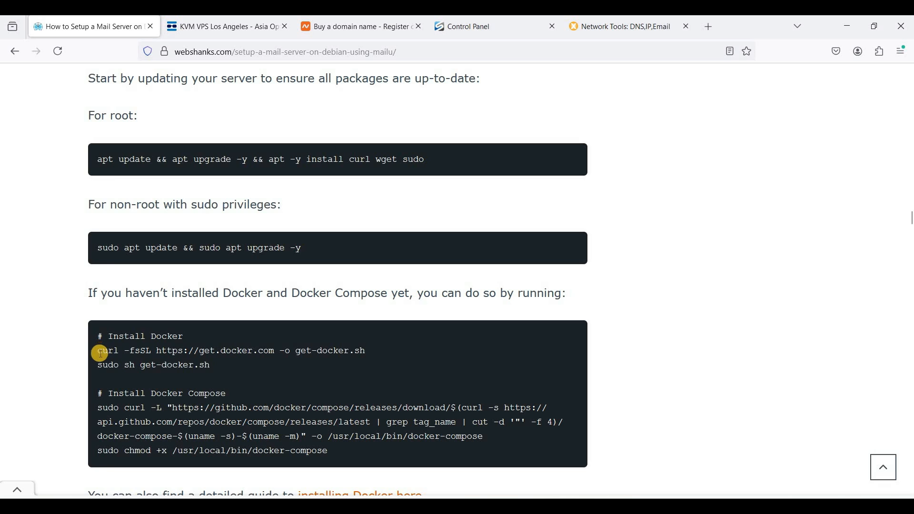
pyautogui.moveTo(98, 351); pyautogui.dragTo(326, 371)
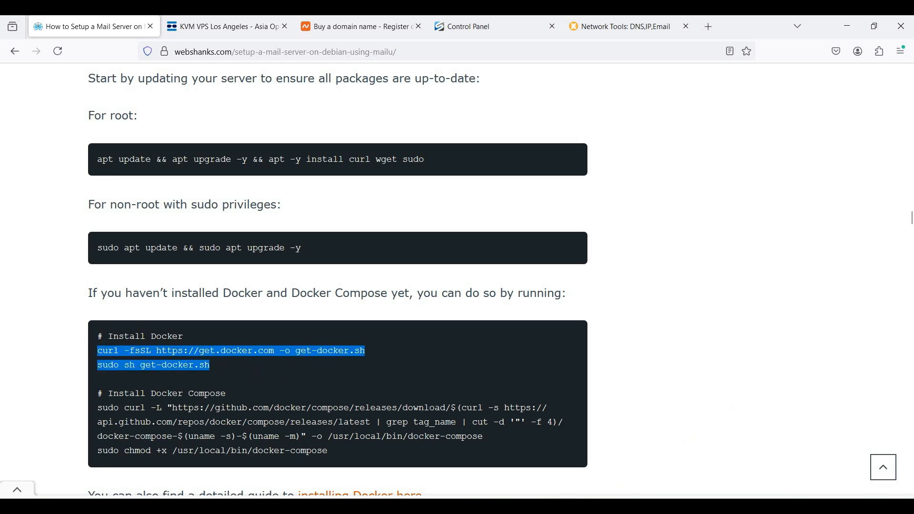
pyautogui.hotkey('alt', 'Tab')
pyautogui.rightClick(460, 313)
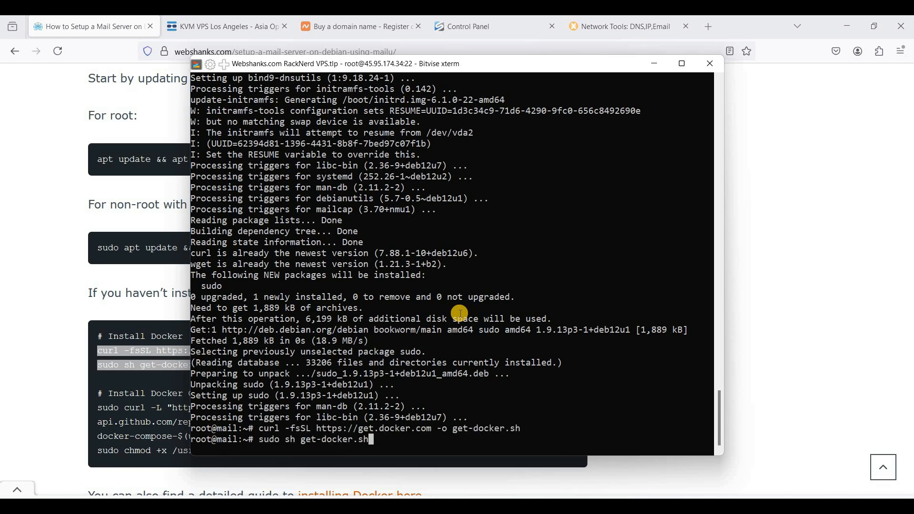
pyautogui.press('Return')
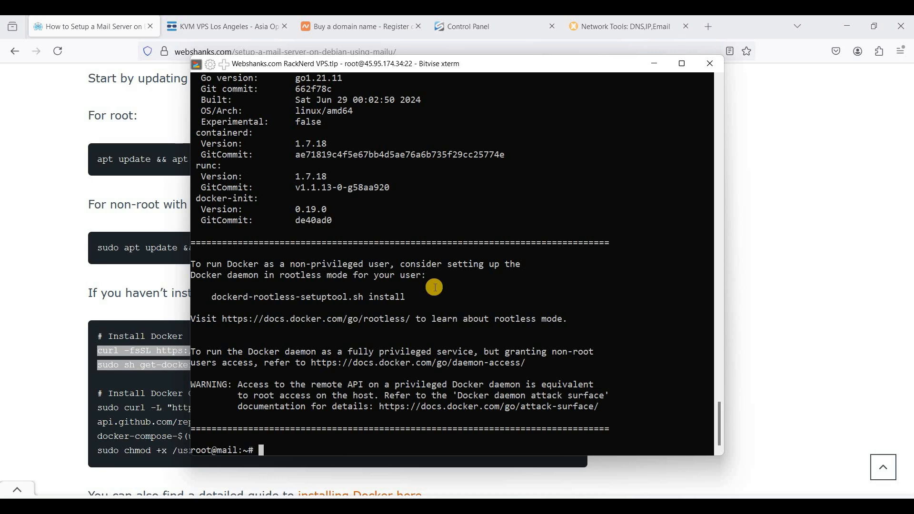
# Step: Install Docker Compose by running the tutorial's curl download and chmod +x commands for /usr/local/bin/docker-compose
pyautogui.click(137, 390)
pyautogui.scroll(-2, 122, 341)
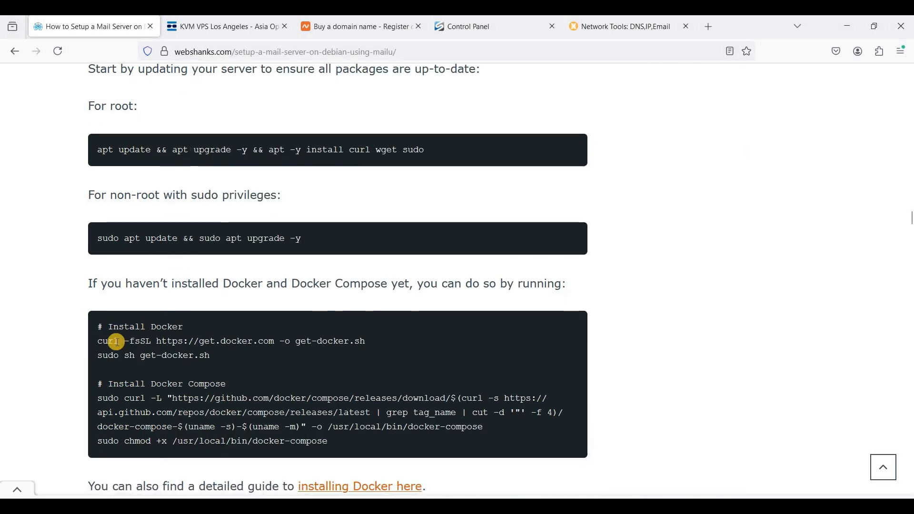
pyautogui.doubleClick(107, 345)
pyautogui.moveTo(271, 365); pyautogui.dragTo(384, 388)
pyautogui.hotkey('ctrl', 'c')
pyautogui.hotkey('alt', 'Tab')
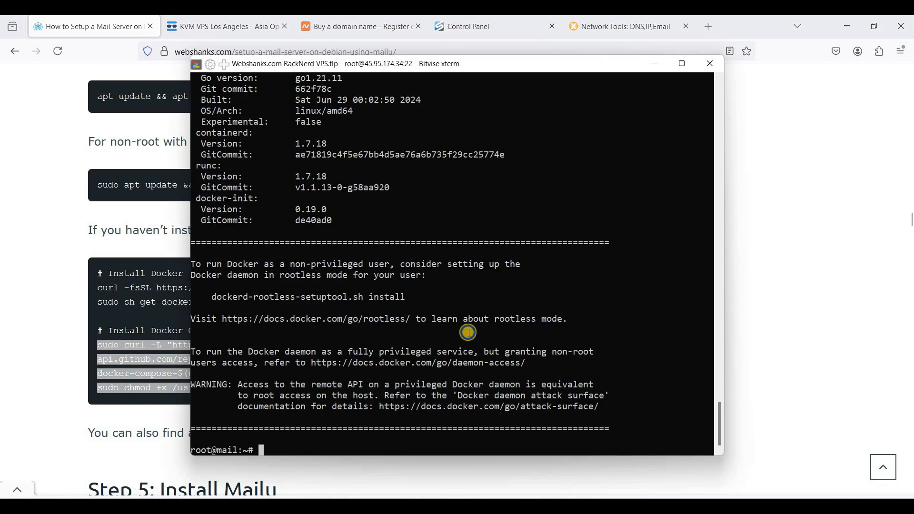
pyautogui.rightClick(465, 330)
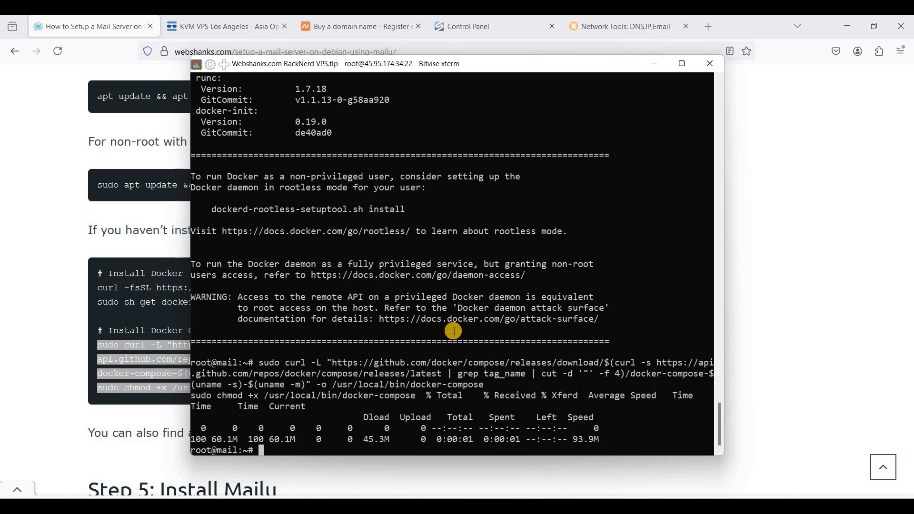
pyautogui.hotkey('alt', 'Tab')
# Step: Create and enter the Mailu configuration directory with mkdir -p /mailu && cd /mailu
pyautogui.click(269, 347)
pyautogui.scroll(-5, 270, 347)
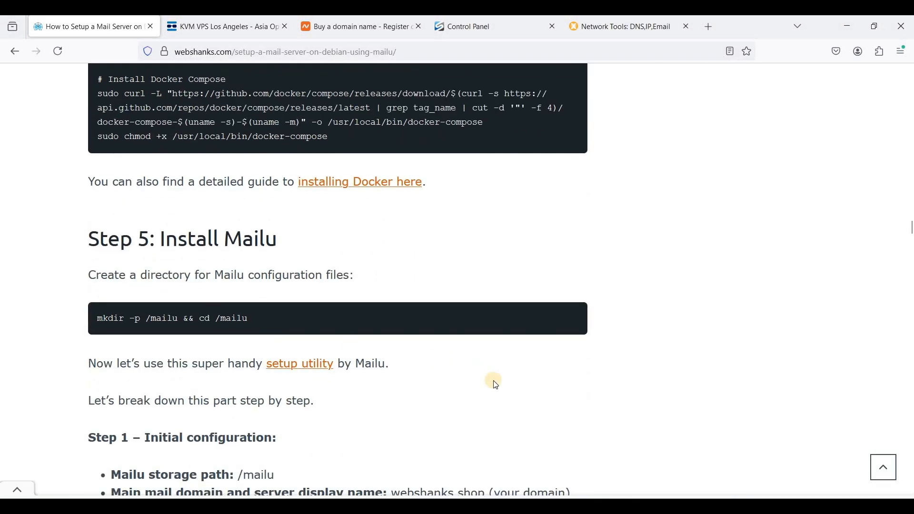
pyautogui.scroll(3, 90, 443)
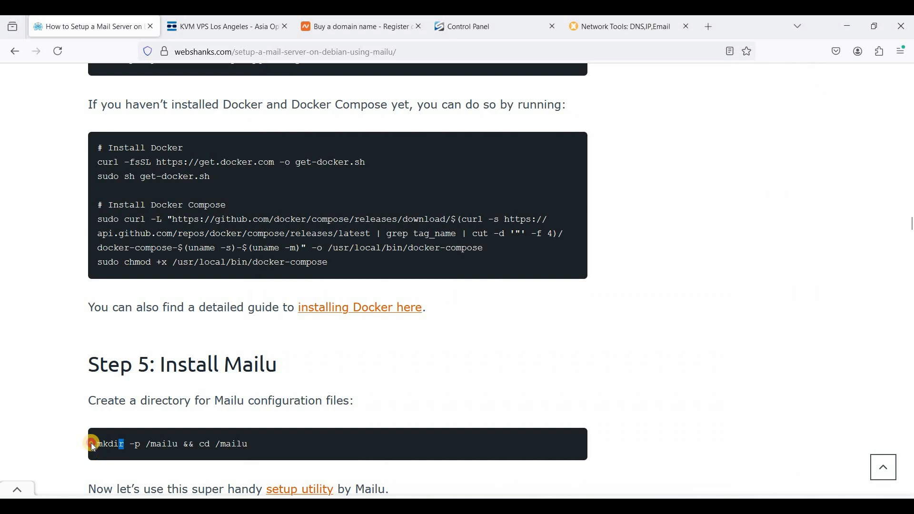
pyautogui.tripleClick(247, 444)
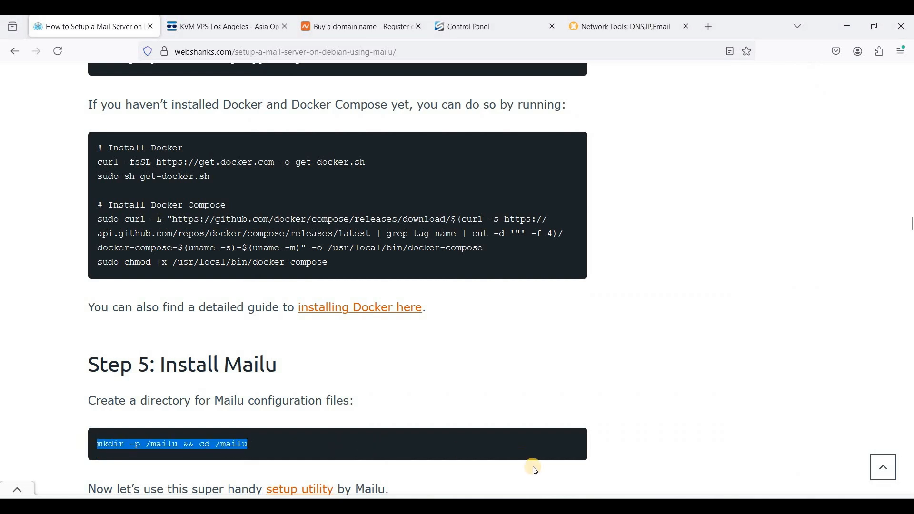
pyautogui.hotkey('alt', 'Tab')
pyautogui.rightClick(506, 375)
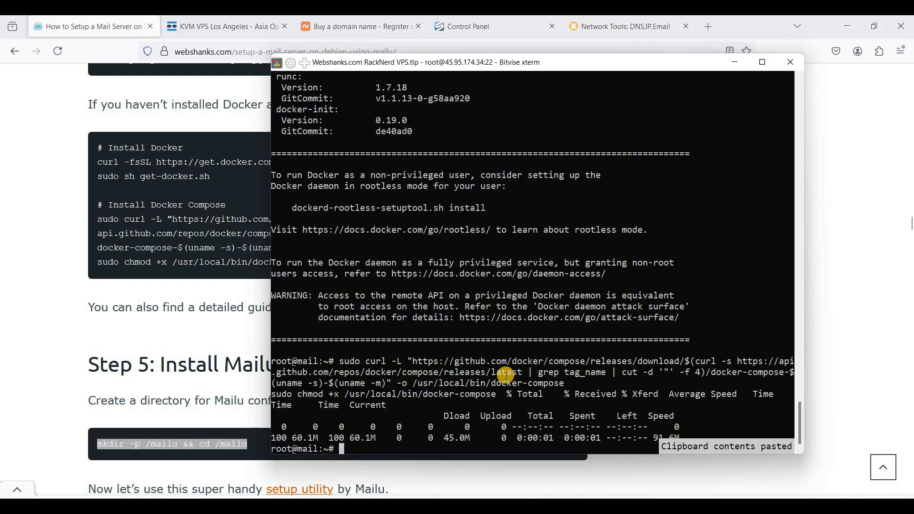
pyautogui.press('Return')
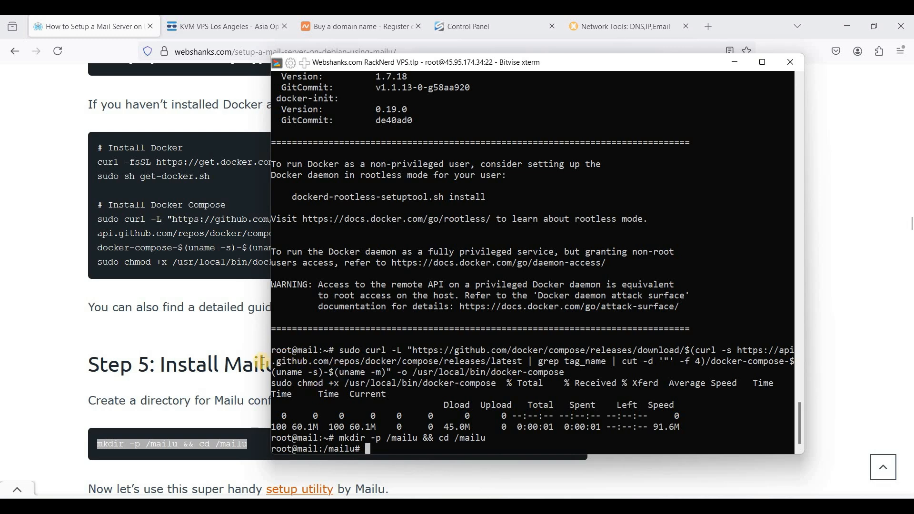
# Step: Open the Mailu setup utility linked in the tutorial in a new browser tab and switch to it
pyautogui.click(241, 360)
pyautogui.scroll(-3, 305, 355)
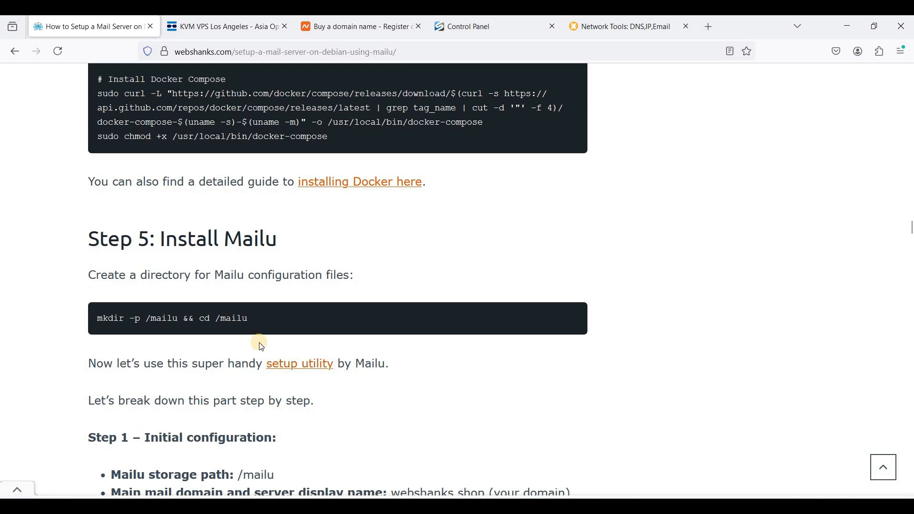
pyautogui.rightClick(356, 191)
pyautogui.click(347, 129)
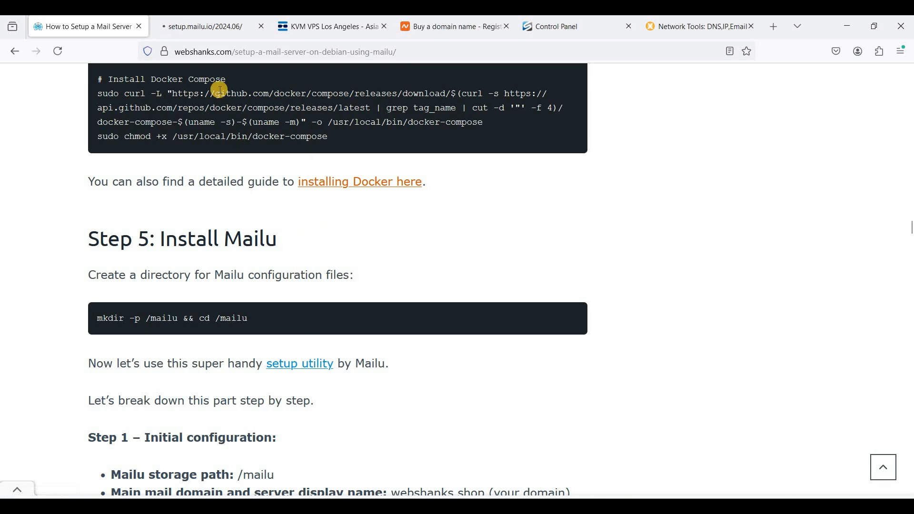
pyautogui.click(209, 29)
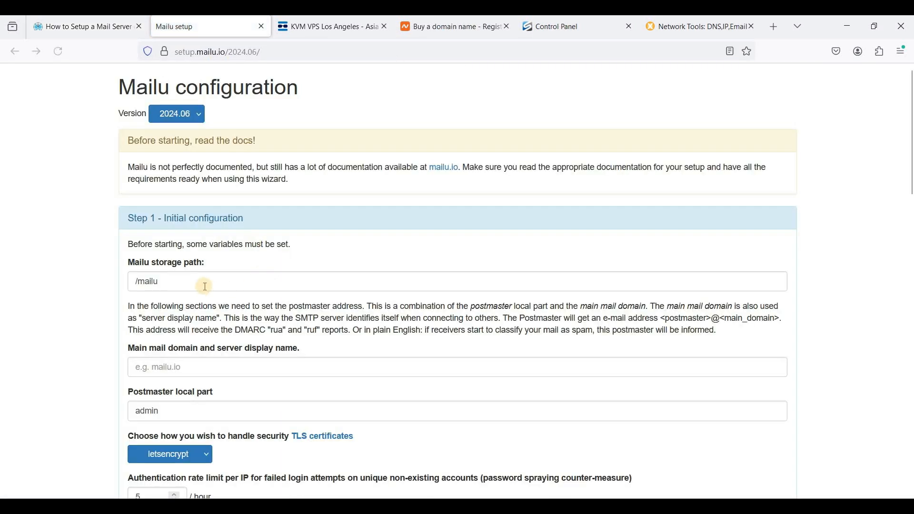
# Step: Keep the storage path /mailu and set the main mail domain and server display name to webshanks.shop
pyautogui.click(233, 281)
pyautogui.scroll(-2, 204, 228)
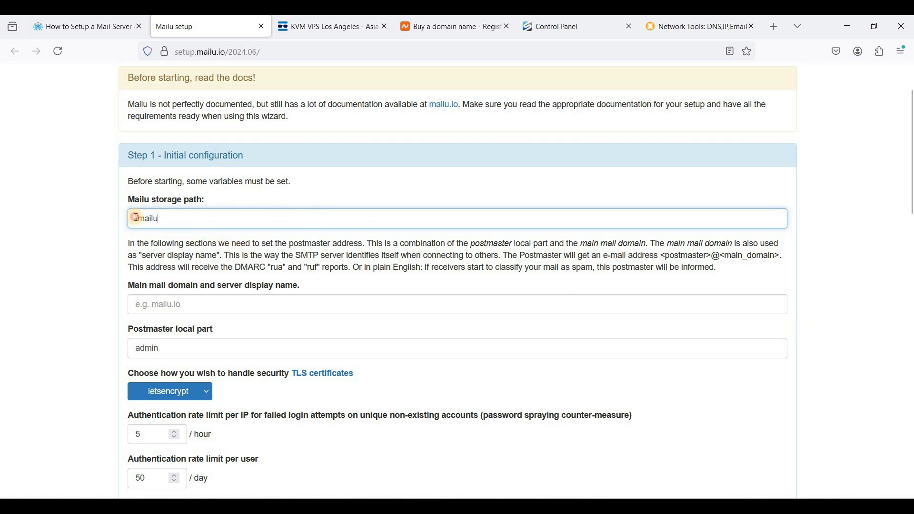
pyautogui.moveTo(150, 219); pyautogui.dragTo(210, 238)
pyautogui.hotkey('ctrl', 'a')
pyautogui.click(200, 307)
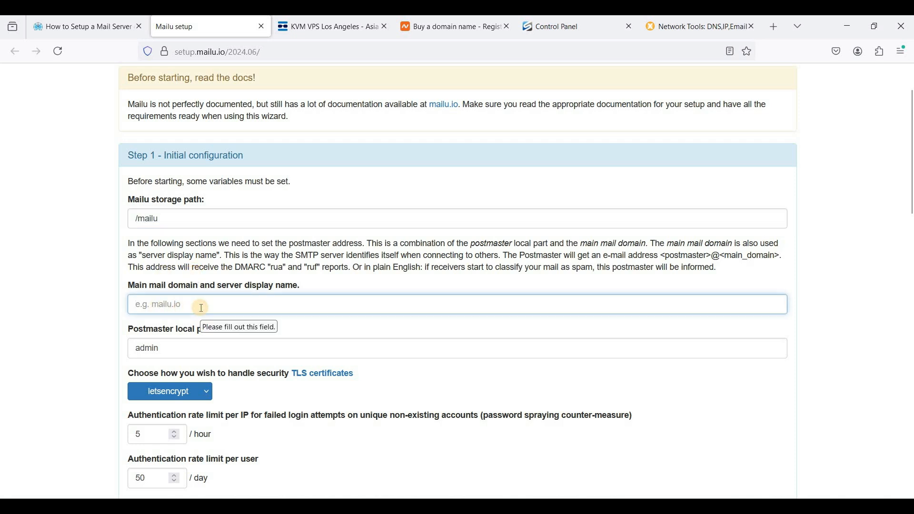
pyautogui.write('webshank')
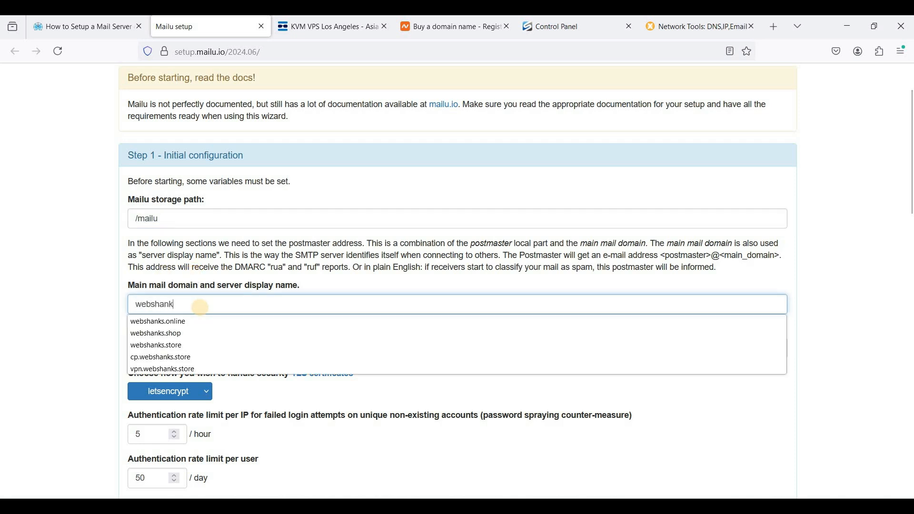
pyautogui.write('s.shop')
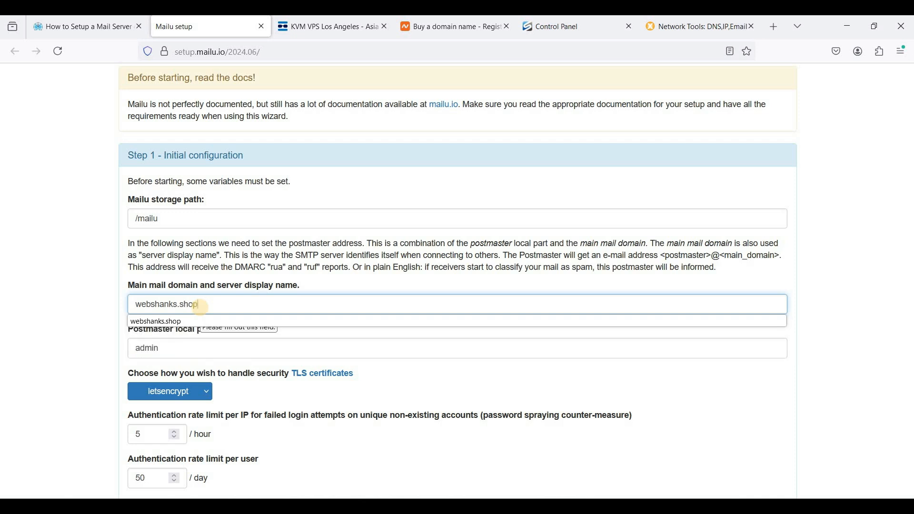
# Step: Keep the admin postmaster and letsencrypt TLS defaults and set the website name to Web Shanks
pyautogui.click(191, 347)
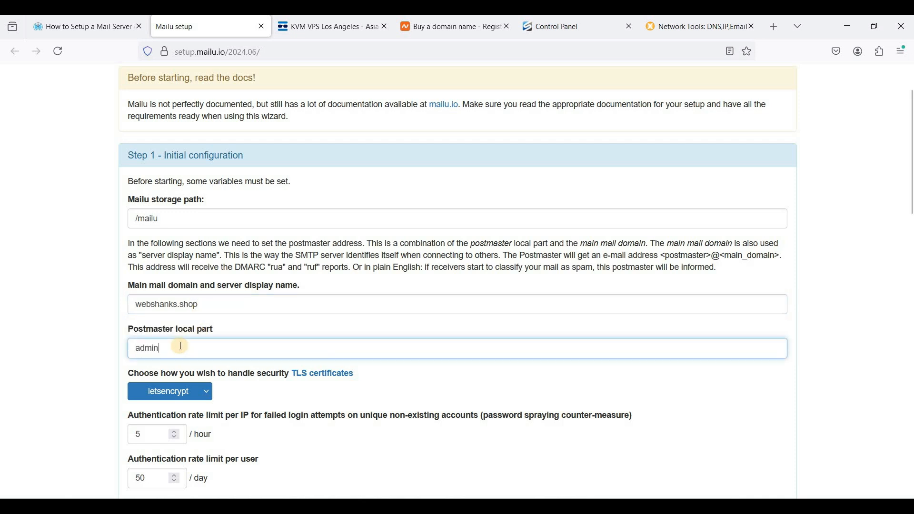
pyautogui.scroll(-1, 236, 302)
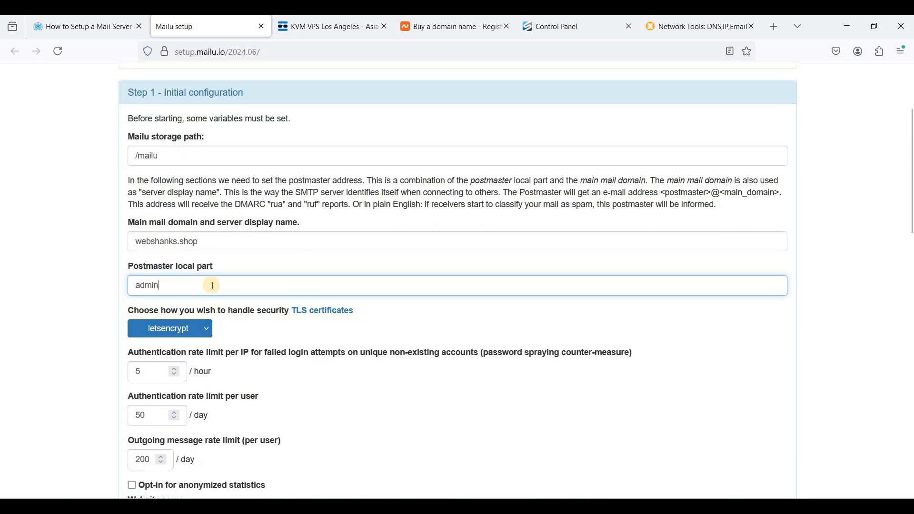
pyautogui.scroll(-1, 262, 329)
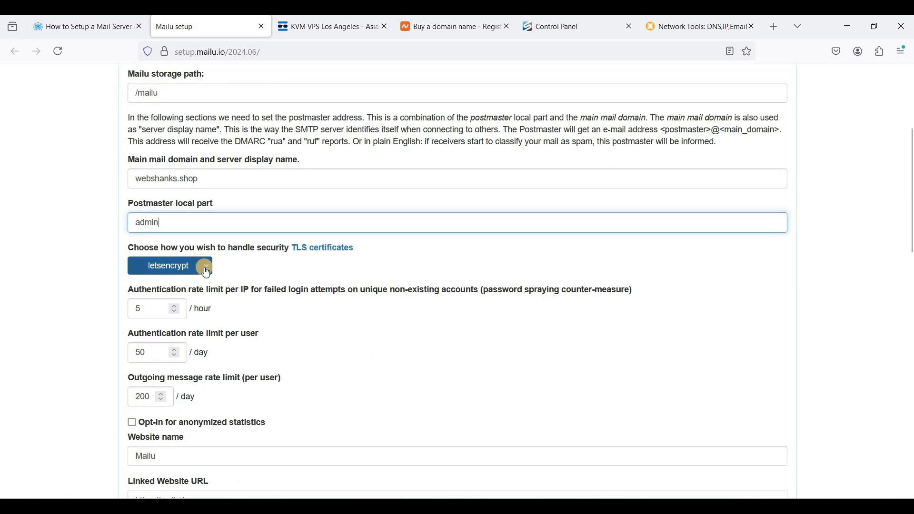
pyautogui.click(206, 269)
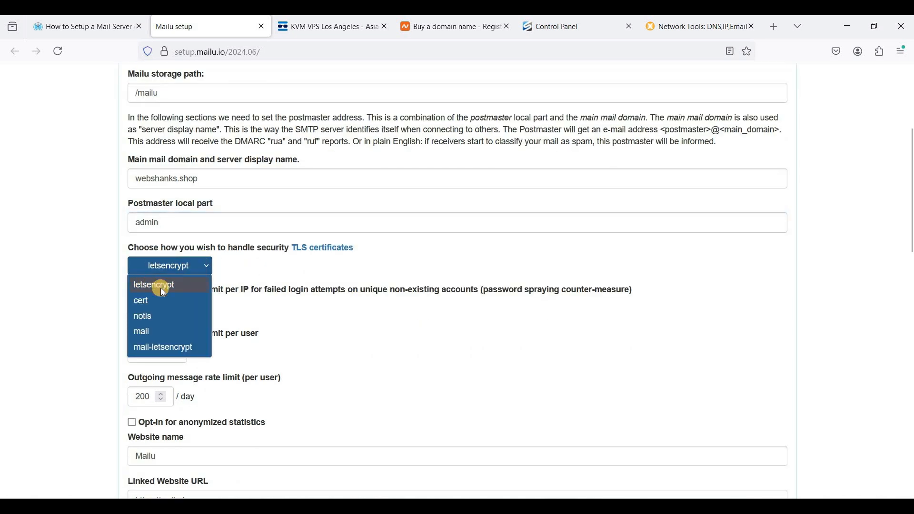
pyautogui.click(278, 291)
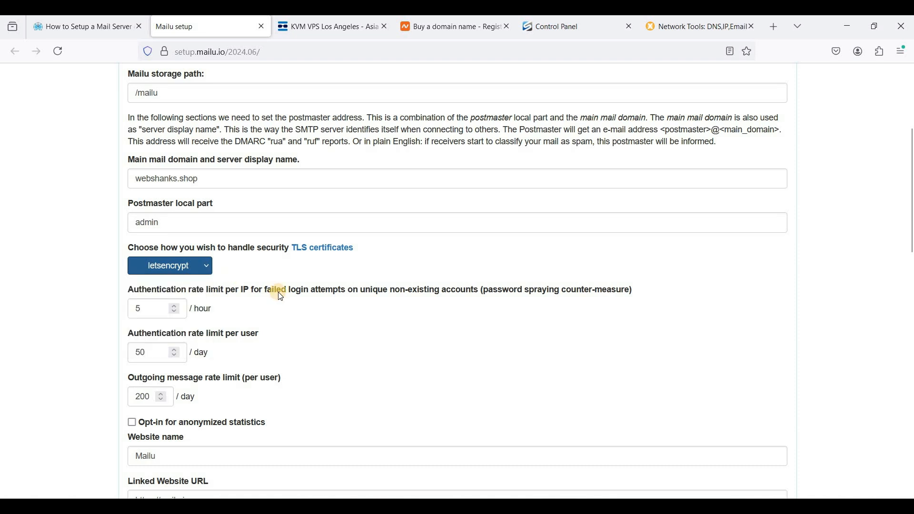
pyautogui.scroll(-3, 159, 187)
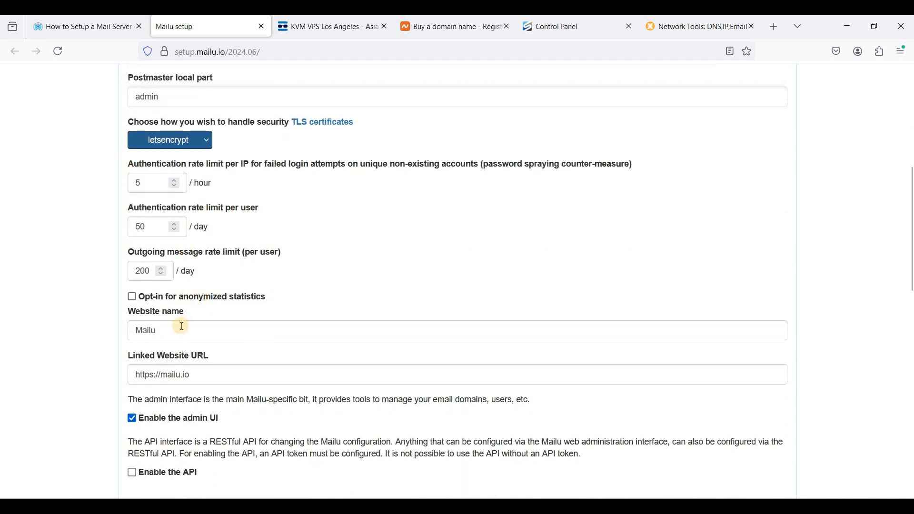
pyautogui.press('Tab')
pyautogui.write('We')
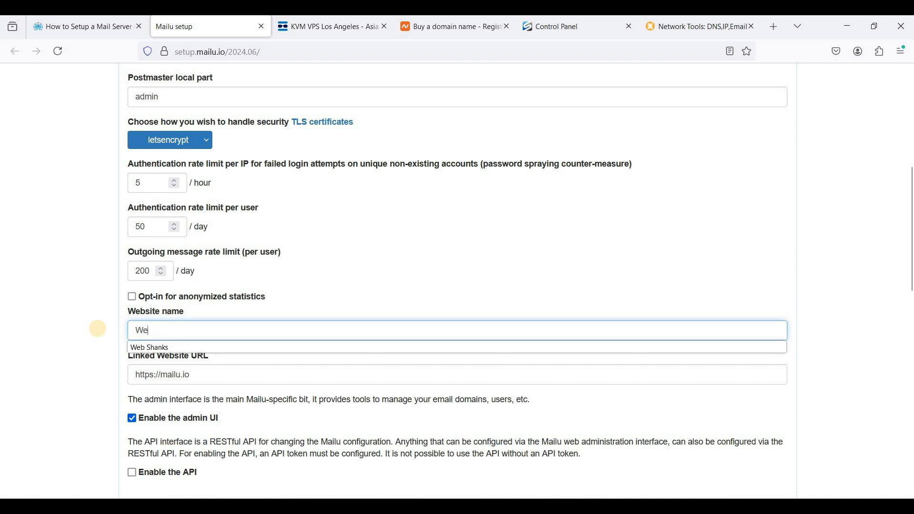
pyautogui.press('Down')
pyautogui.press('Return')
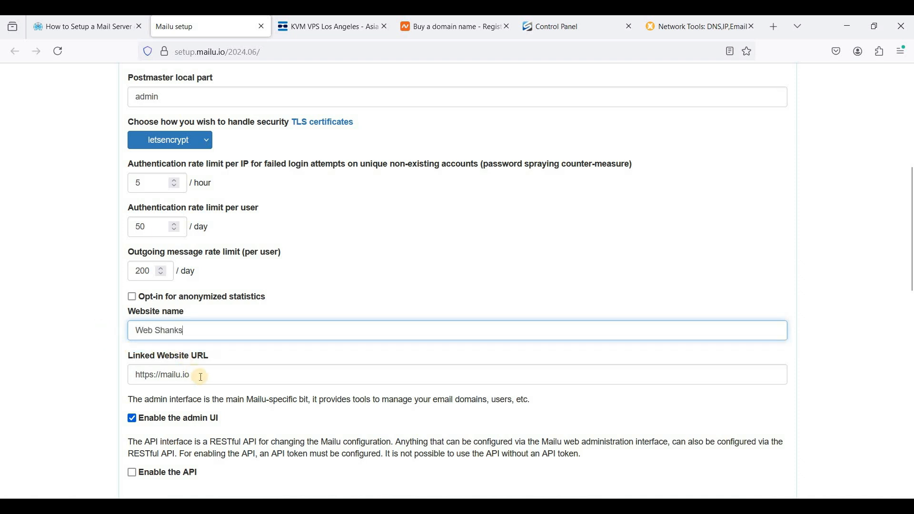
pyautogui.moveTo(161, 376); pyautogui.dragTo(241, 376)
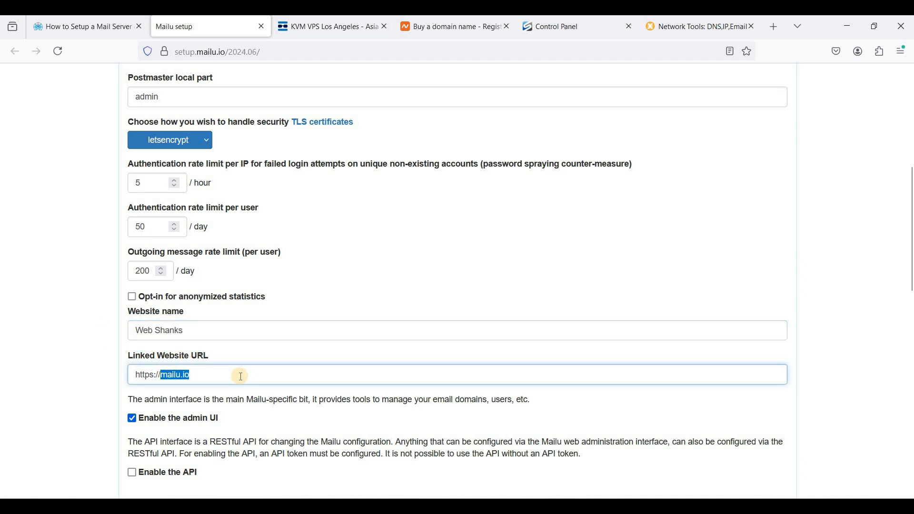
pyautogui.press('BackSpace')
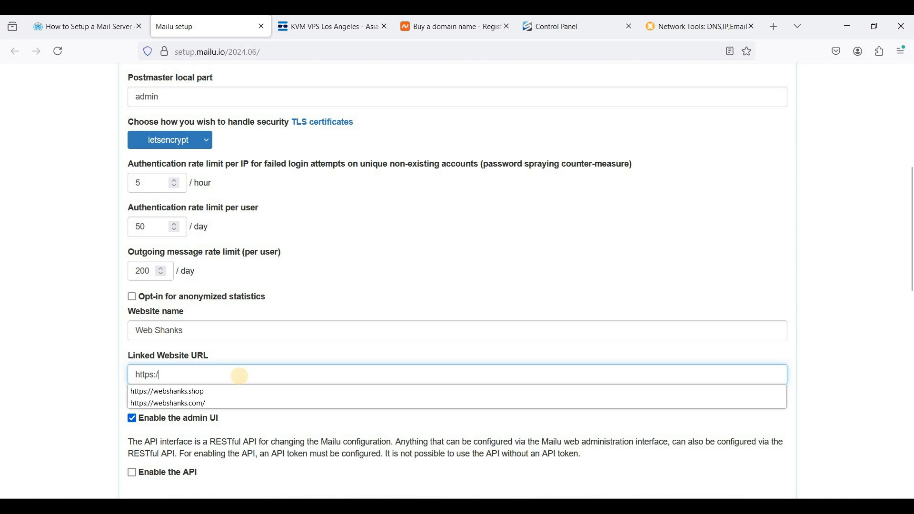
pyautogui.write('we')
pyautogui.press('Down')
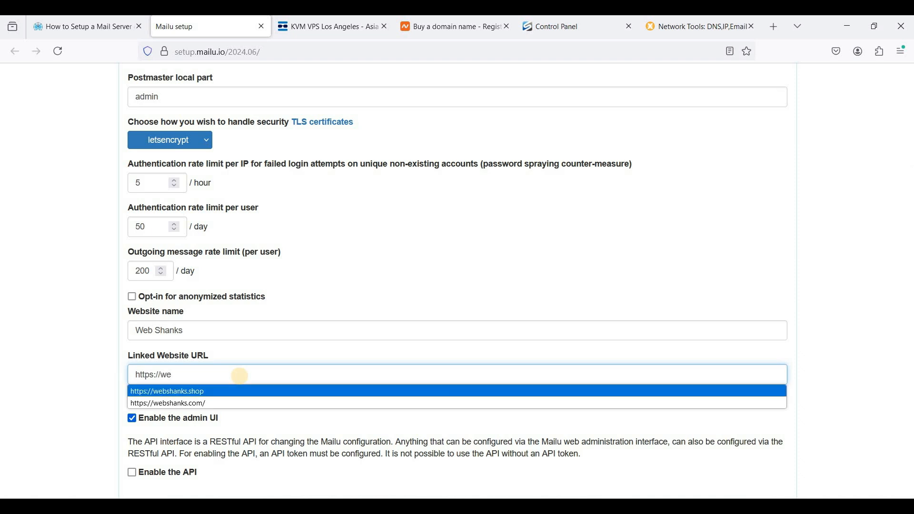
pyautogui.press('Return')
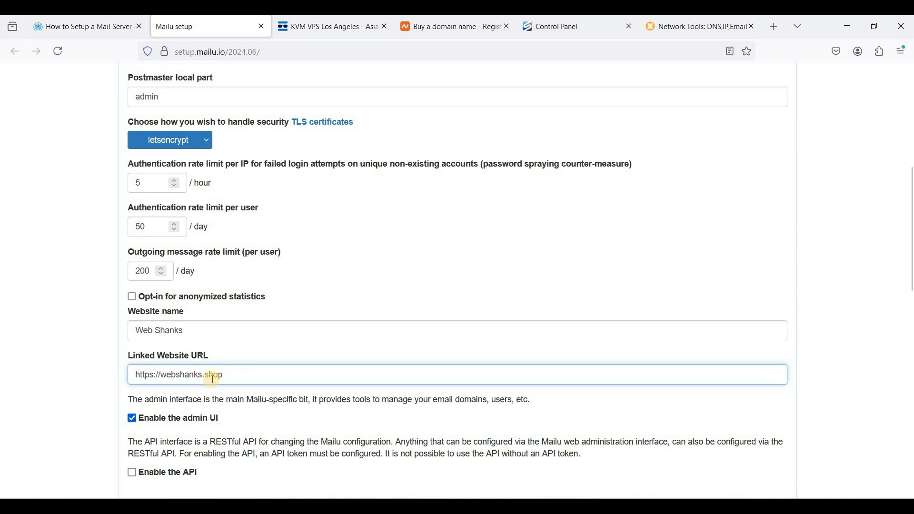
pyautogui.scroll(-2, 234, 376)
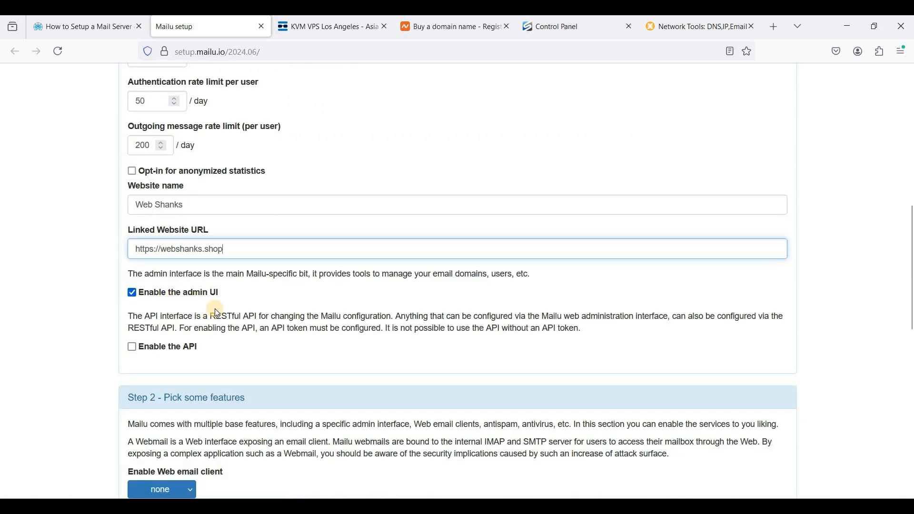
pyautogui.scroll(-1, 249, 327)
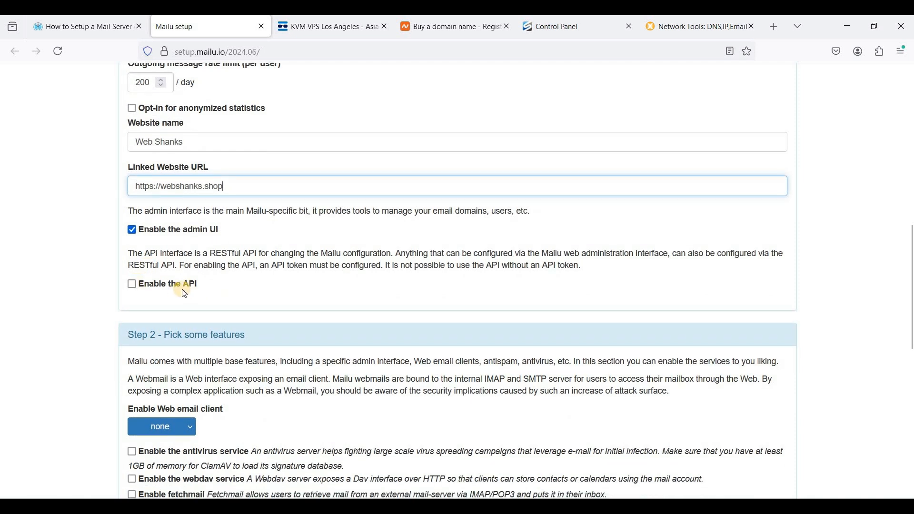
pyautogui.click(141, 289)
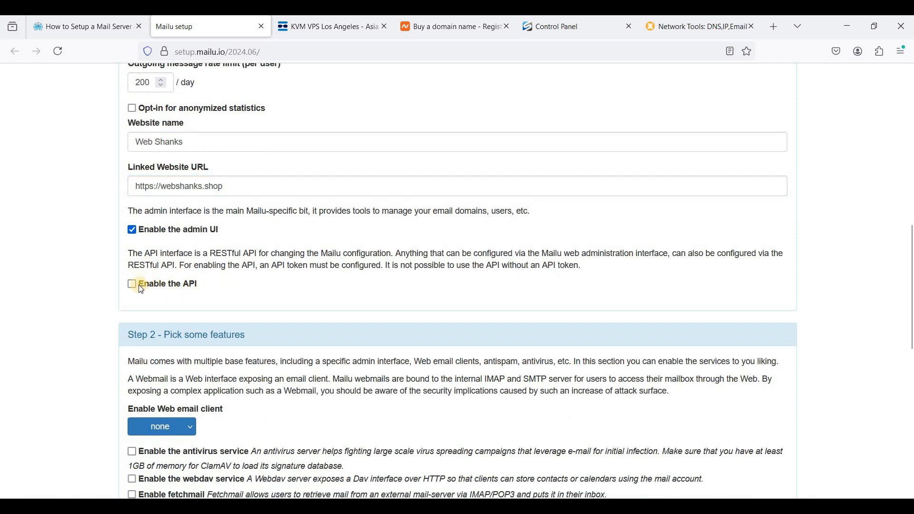
pyautogui.click(132, 286)
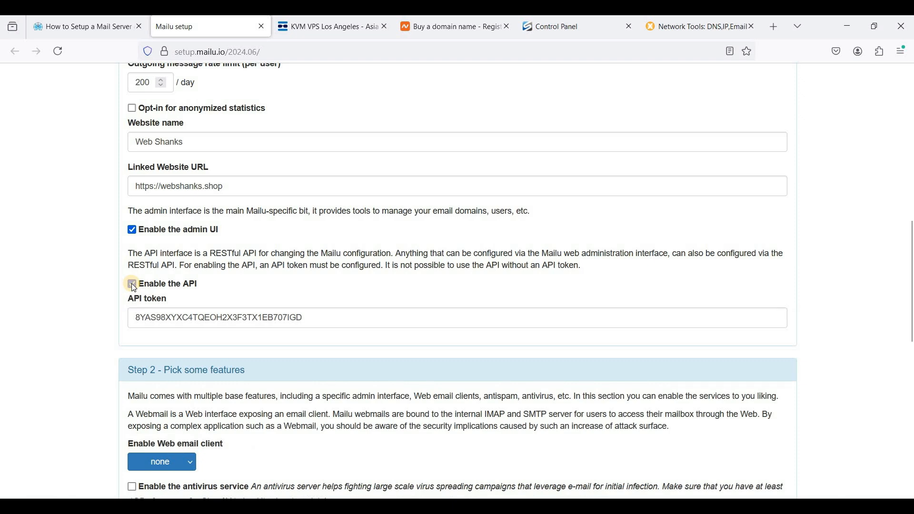
pyautogui.click(133, 284)
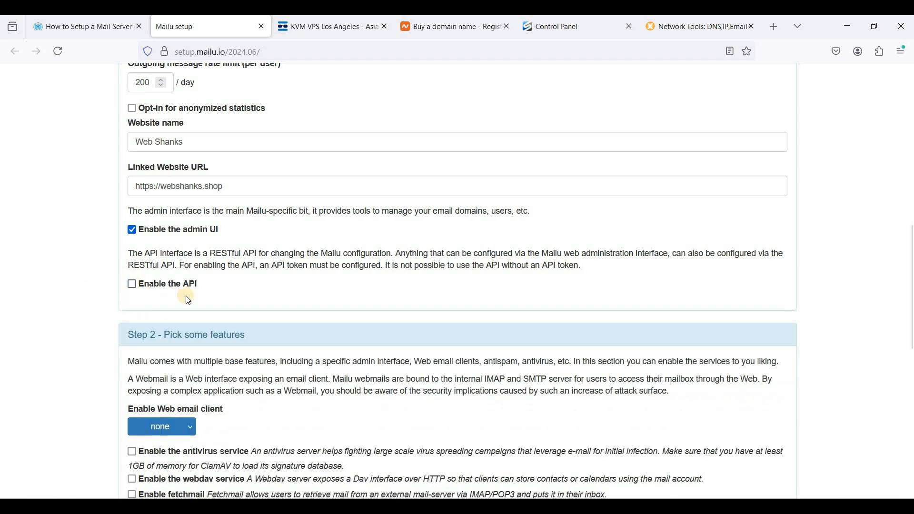
# Step: Choose roundcube as the web email client
pyautogui.scroll(-3, 328, 275)
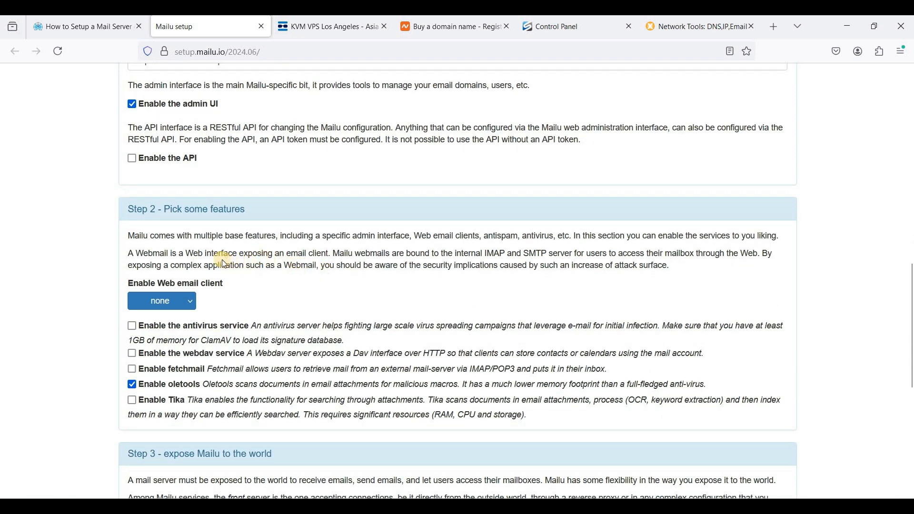
pyautogui.click(177, 302)
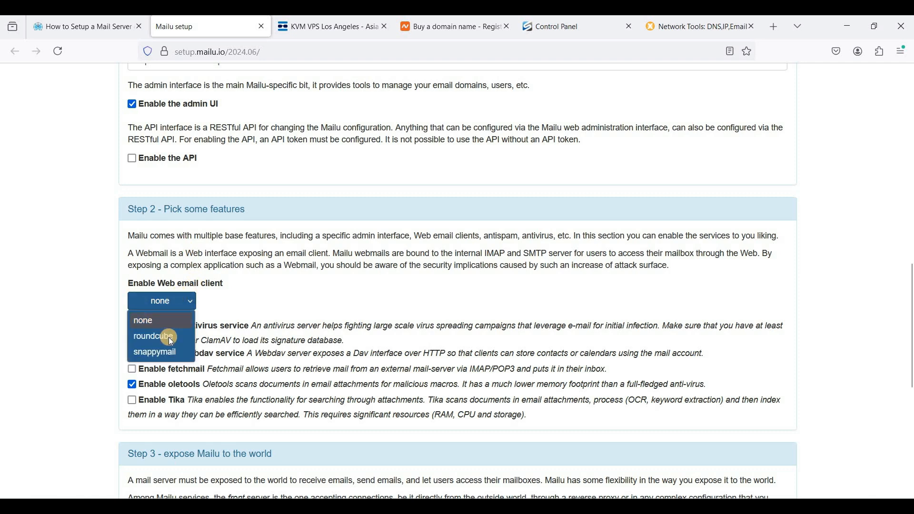
pyautogui.click(167, 332)
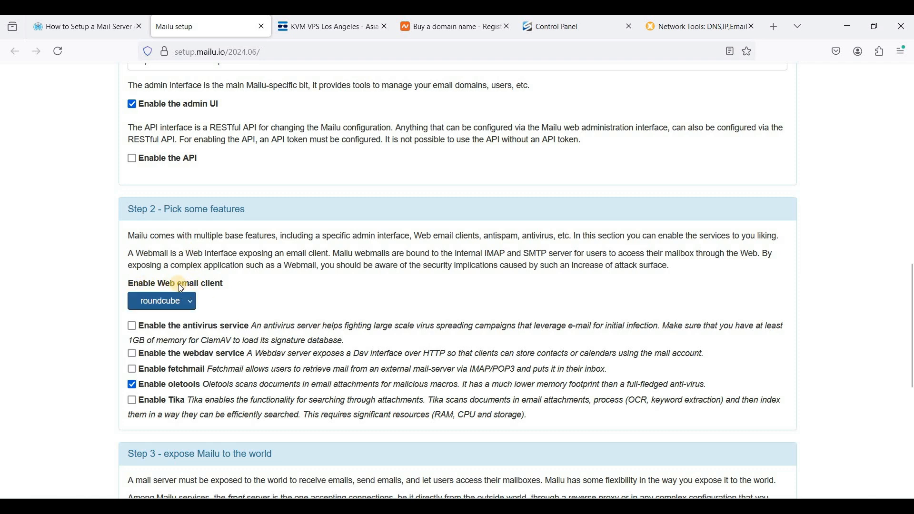
# Step: Enable the antivirus, webdav, fetchmail and Tika services alongside oletools
pyautogui.scroll(-2, 221, 323)
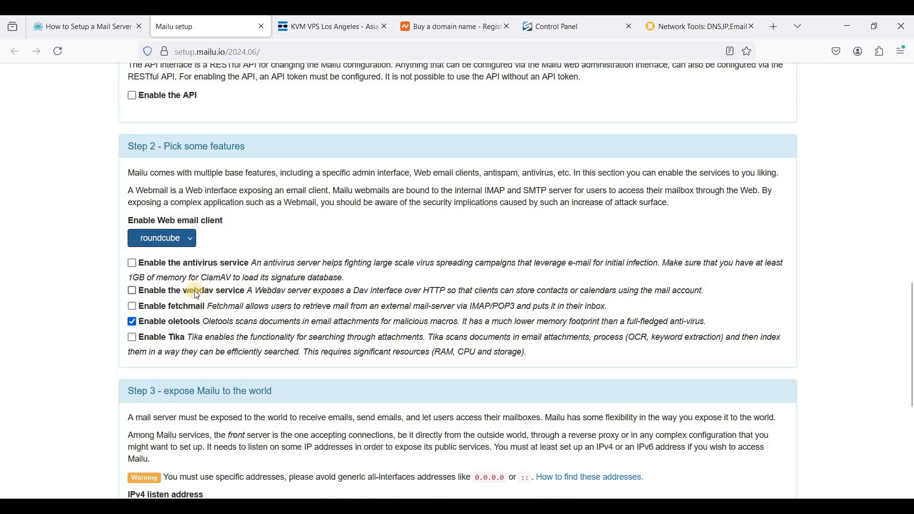
pyautogui.click(134, 265)
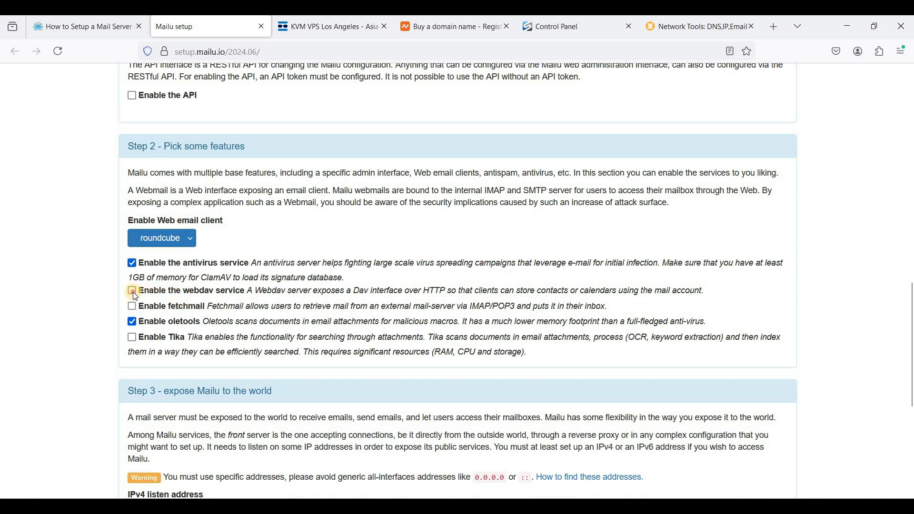
pyautogui.click(135, 308)
pyautogui.click(153, 338)
pyautogui.scroll(-1, 232, 314)
pyautogui.scroll(-4, 233, 314)
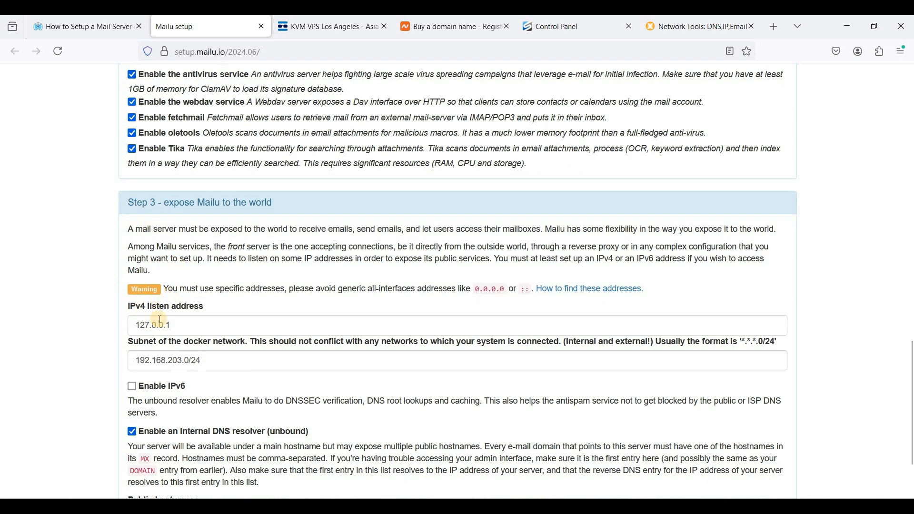
# Step: Copy the VPS IP address 45.95.174.34 from the control panel and paste it as the IPv4 listen address
pyautogui.click(199, 324)
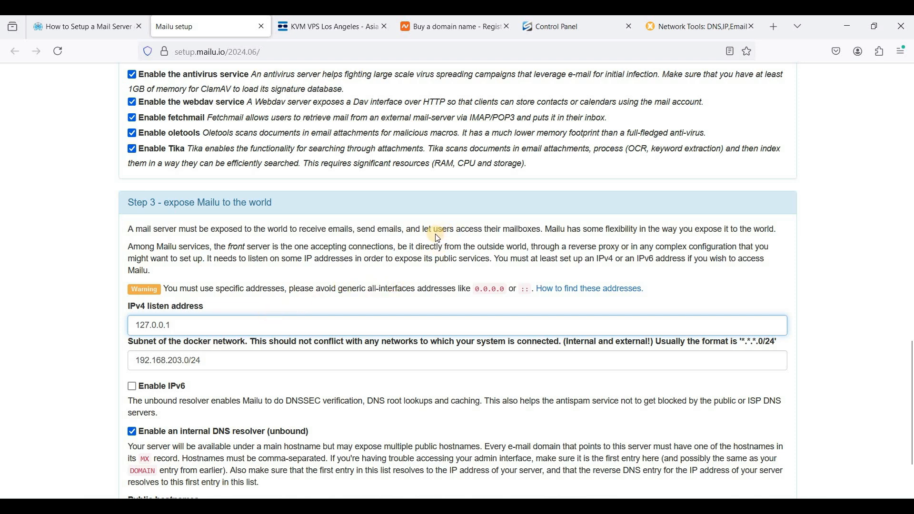
pyautogui.click(572, 28)
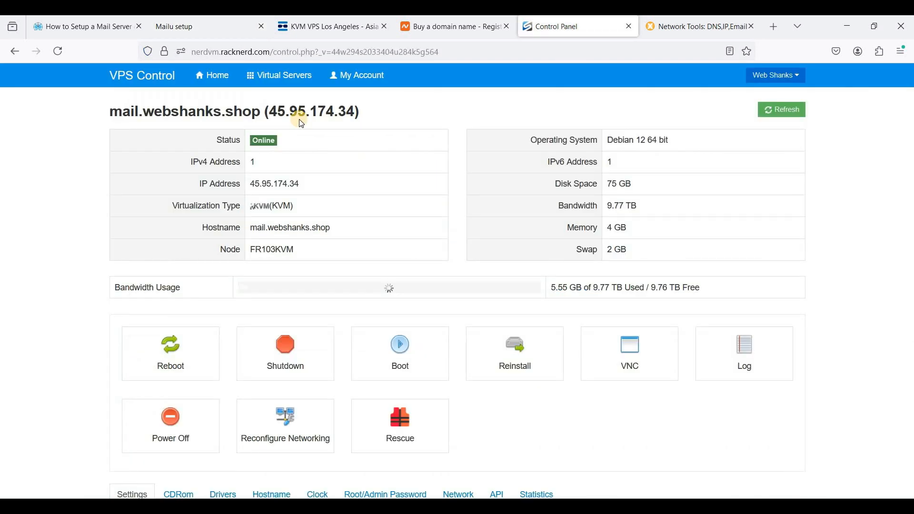
pyautogui.moveTo(269, 112); pyautogui.dragTo(352, 106)
pyautogui.hotkey('ctrl', 'c')
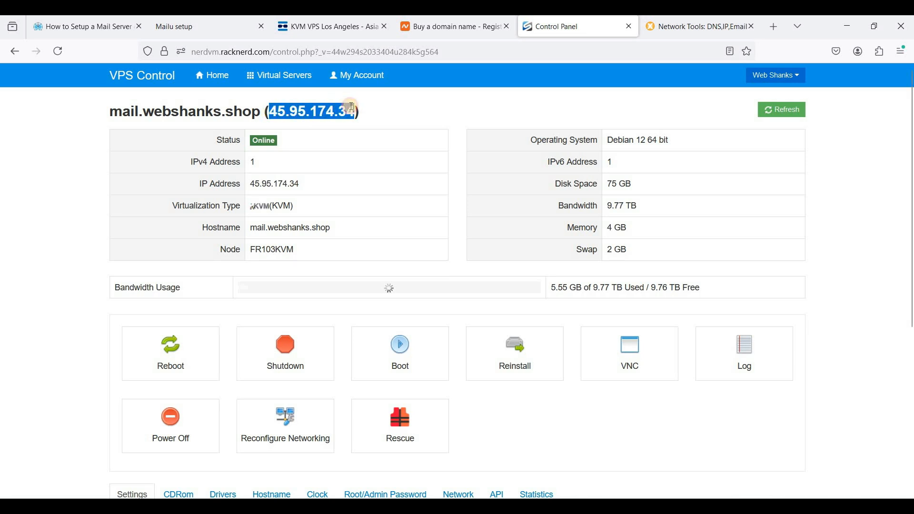
pyautogui.click(201, 30)
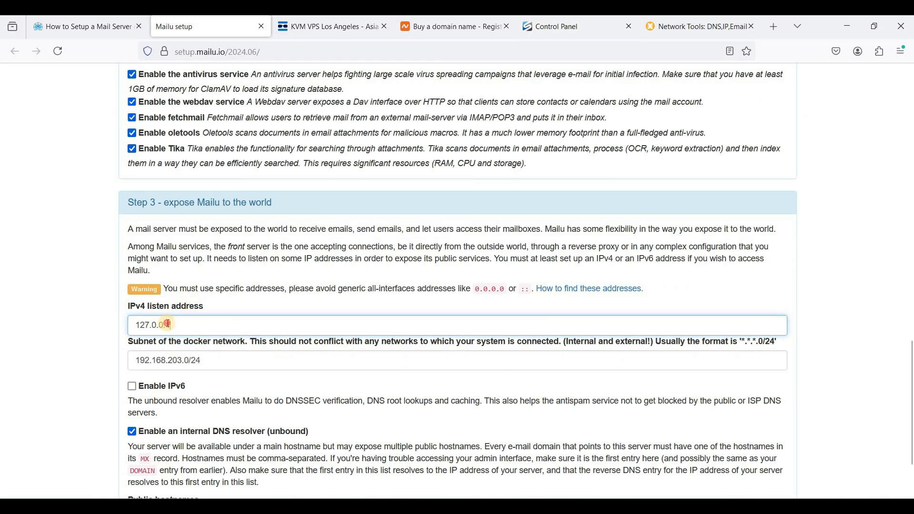
pyautogui.hotkey('ctrl', 'a')
pyautogui.hotkey('ctrl', 'v')
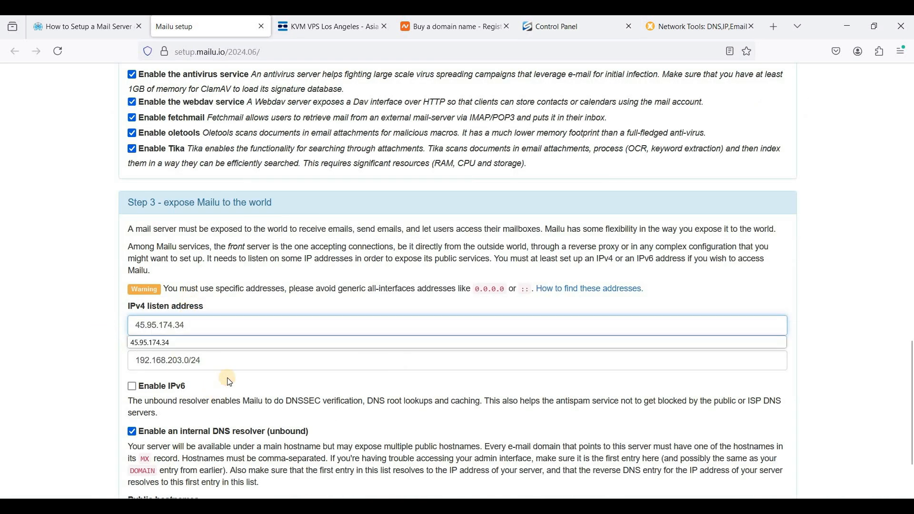
pyautogui.click(241, 361)
pyautogui.scroll(-1, 241, 361)
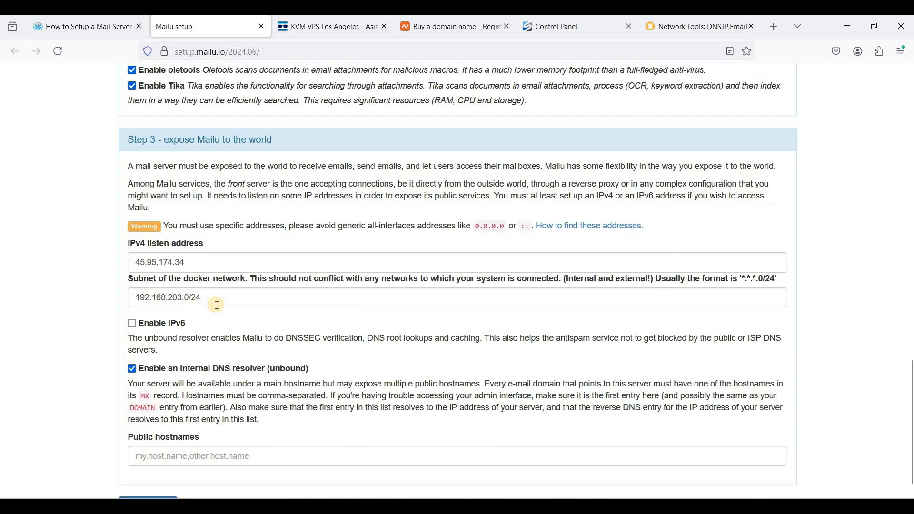
pyautogui.click(217, 304)
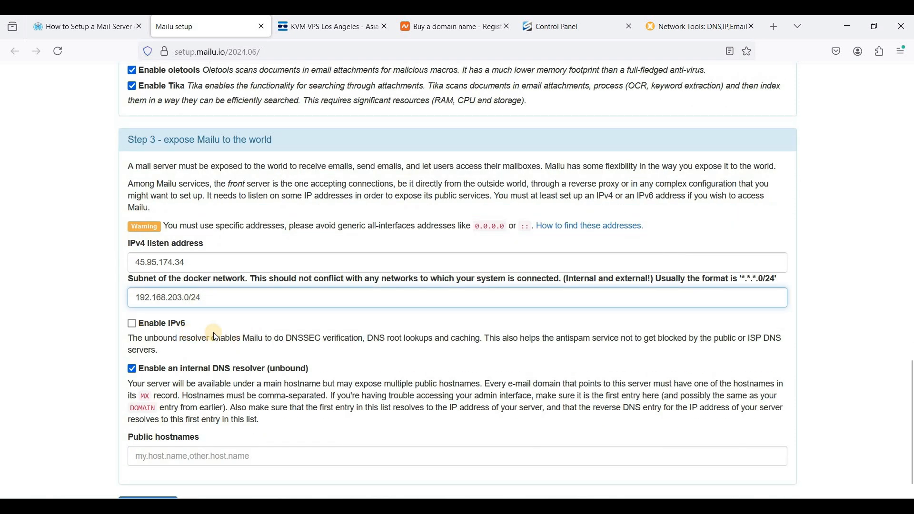
pyautogui.scroll(-1, 129, 298)
pyautogui.click(133, 300)
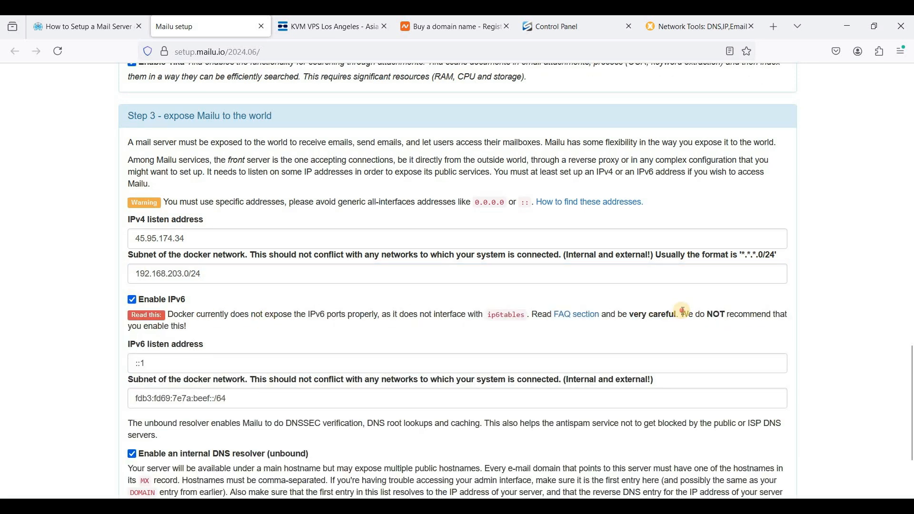
pyautogui.moveTo(684, 312); pyautogui.dragTo(726, 314)
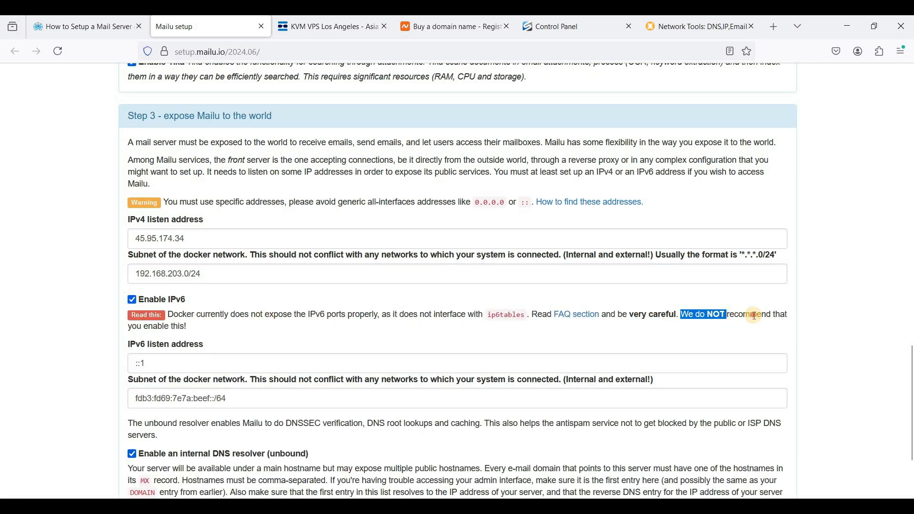
pyautogui.click(133, 325)
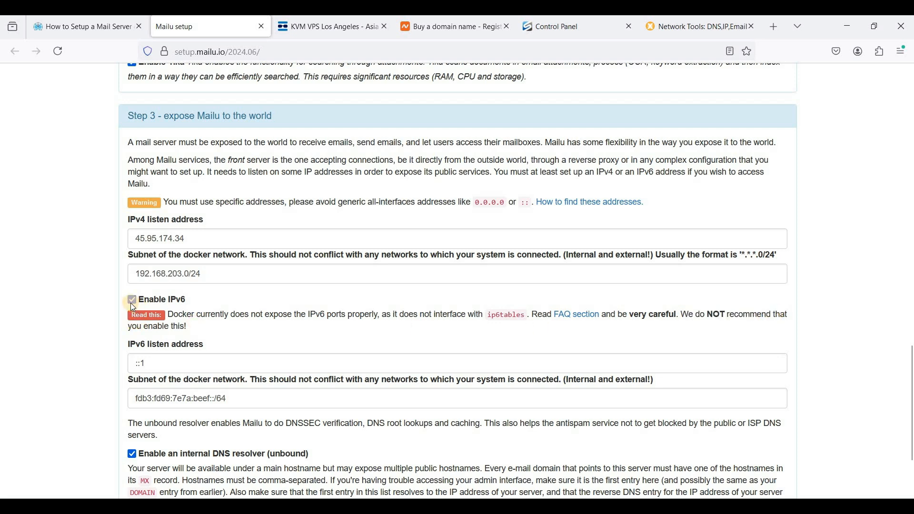
pyautogui.click(131, 303)
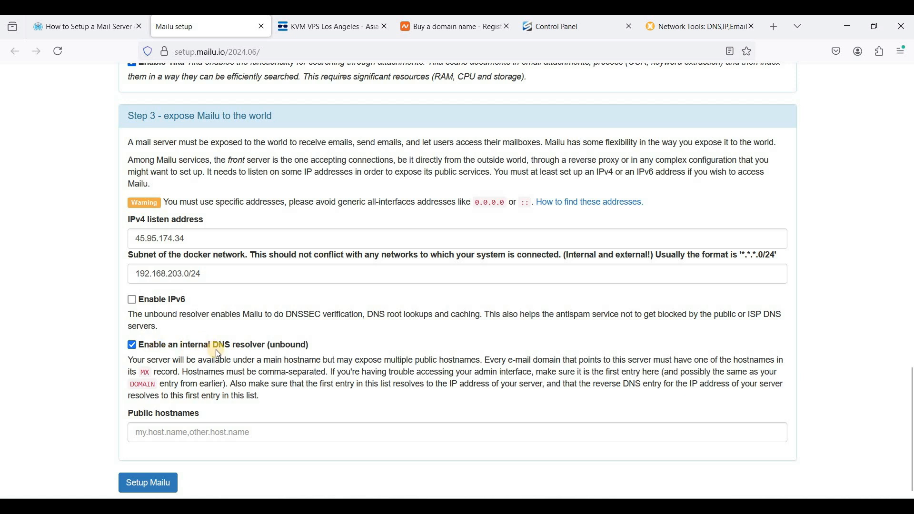
# Step: Enter mail.webshanks.shop as the public hostname
pyautogui.click(185, 434)
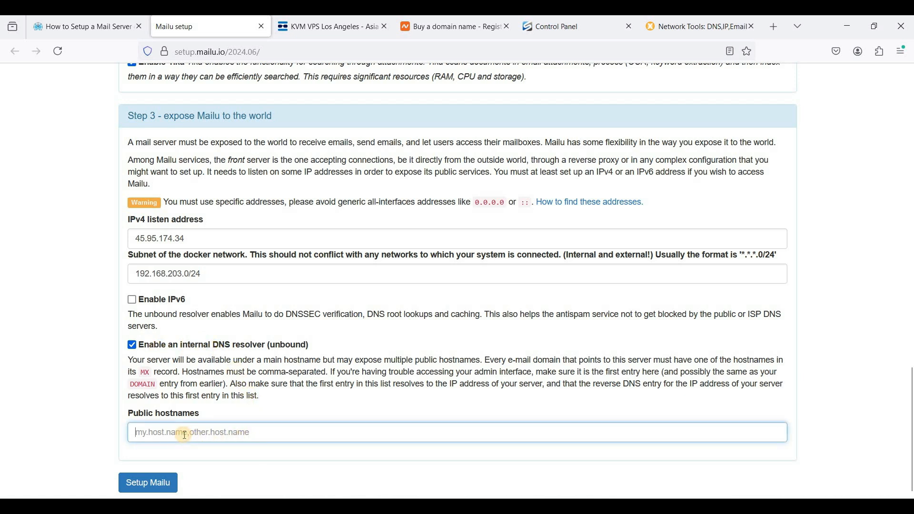
pyautogui.write('mail.')
pyautogui.press('Down')
pyautogui.press('Return')
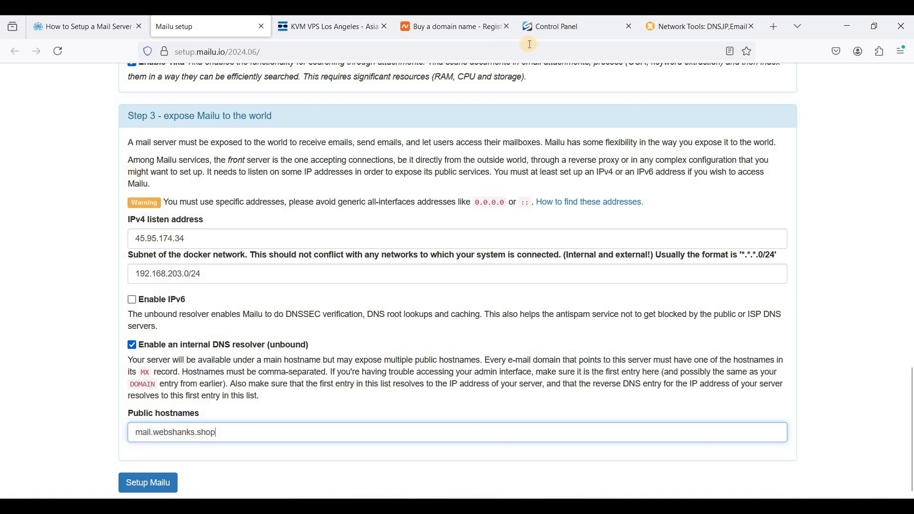
# Step: Compare the hostname with the VPS control panel and submit the form to generate the Mailu configuration
pyautogui.click(550, 32)
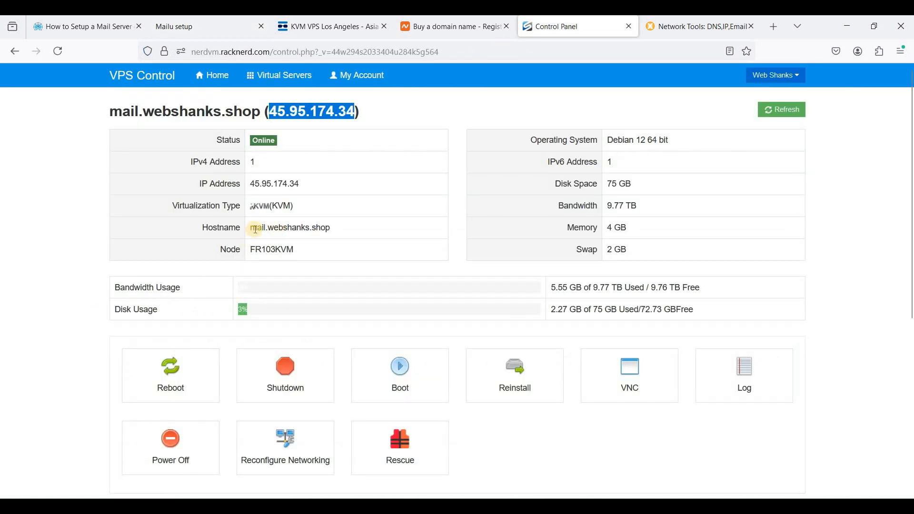
pyautogui.tripleClick(325, 227)
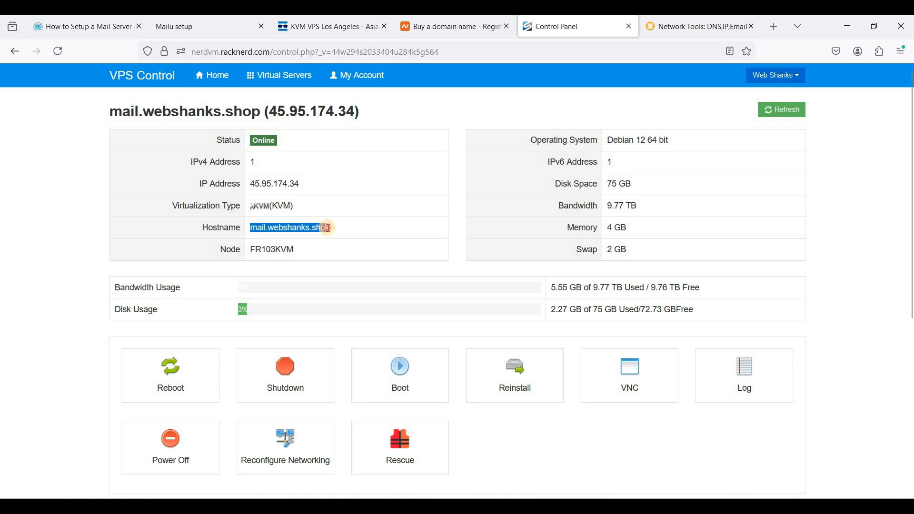
pyautogui.click(205, 27)
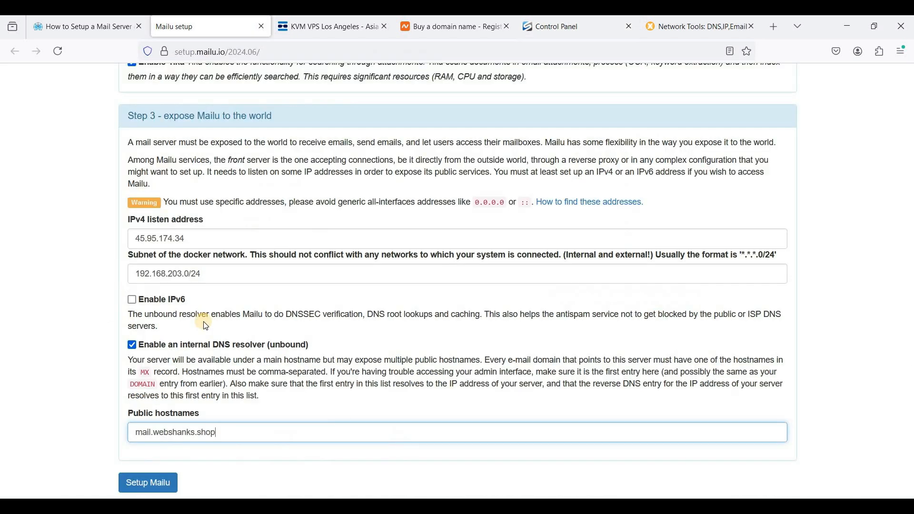
pyautogui.click(147, 484)
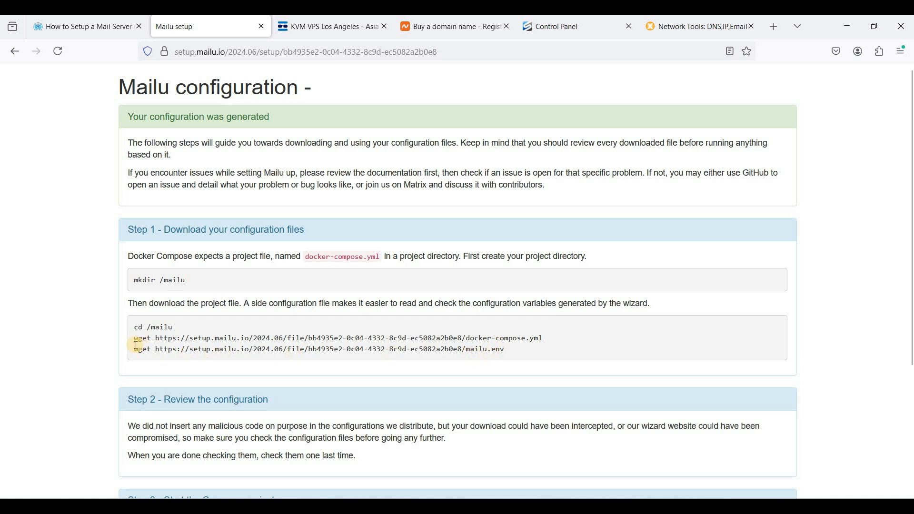
# Step: Download docker-compose.yml onto the server by running the generated wget command in the /mailu directory
pyautogui.moveTo(138, 342); pyautogui.dragTo(559, 341)
pyautogui.hotkey('ctrl', 'c')
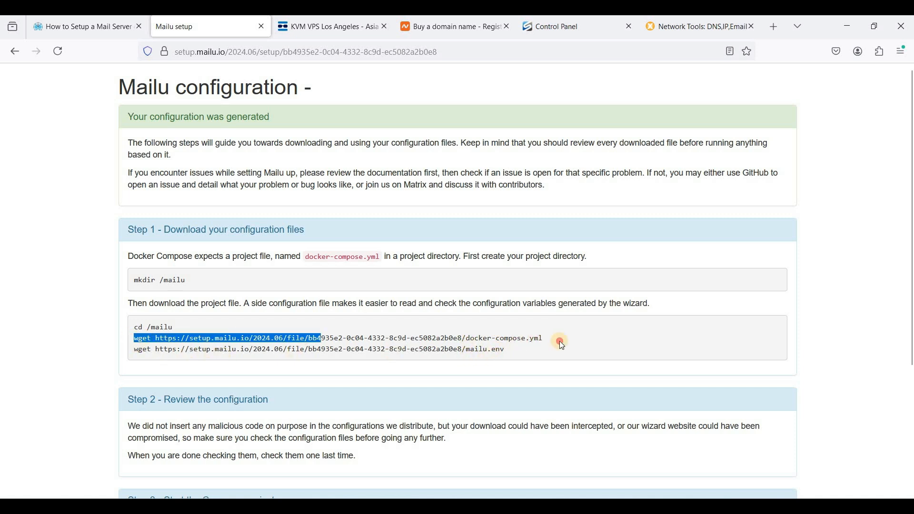
pyautogui.hotkey('alt', 'Tab')
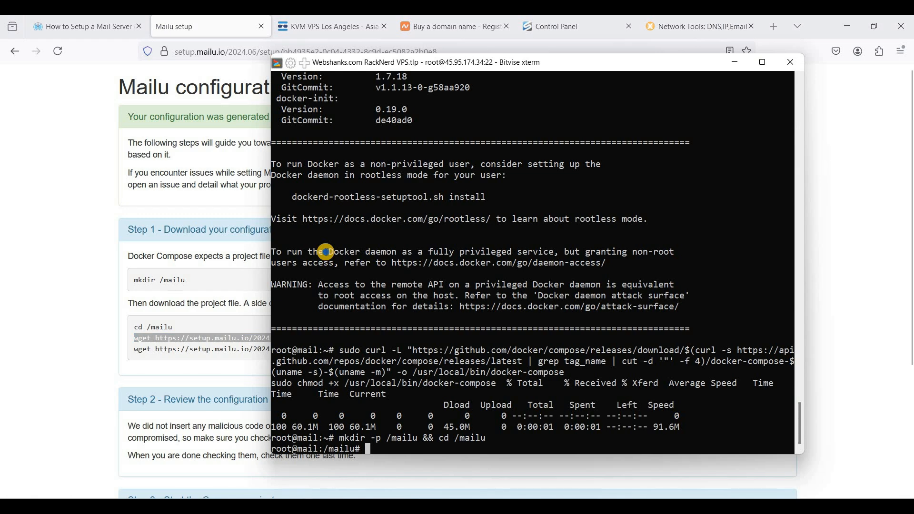
pyautogui.rightClick(325, 252)
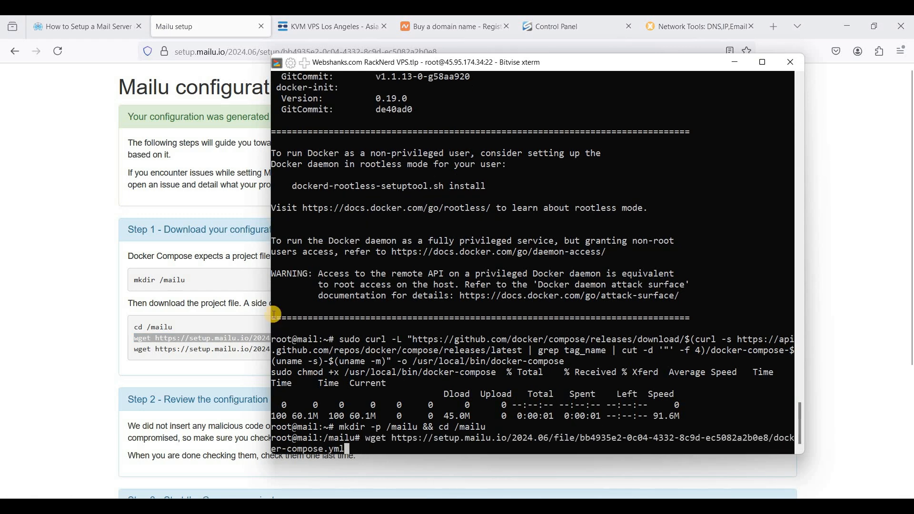
pyautogui.press('Return')
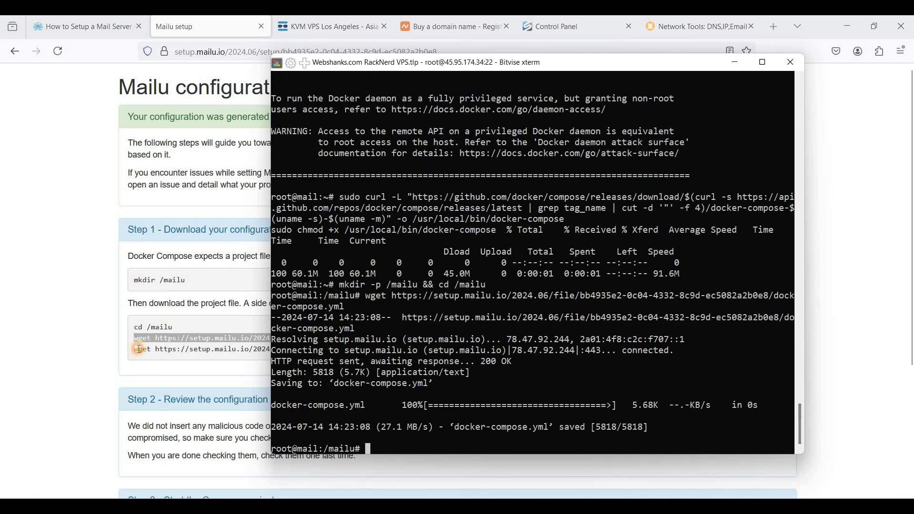
# Step: Download mailu.env onto the server by running the second generated wget command
pyautogui.moveTo(137, 350); pyautogui.dragTo(528, 350)
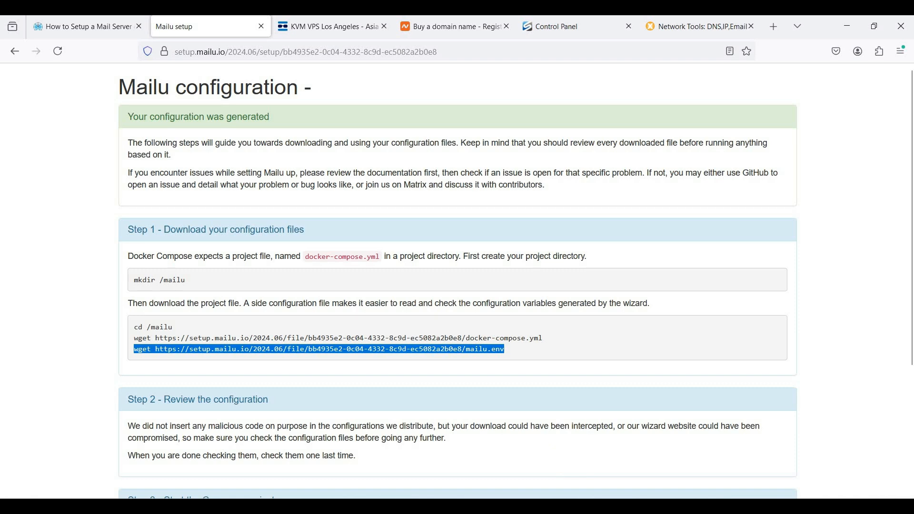
pyautogui.hotkey('alt', 'Tab')
pyautogui.rightClick(459, 354)
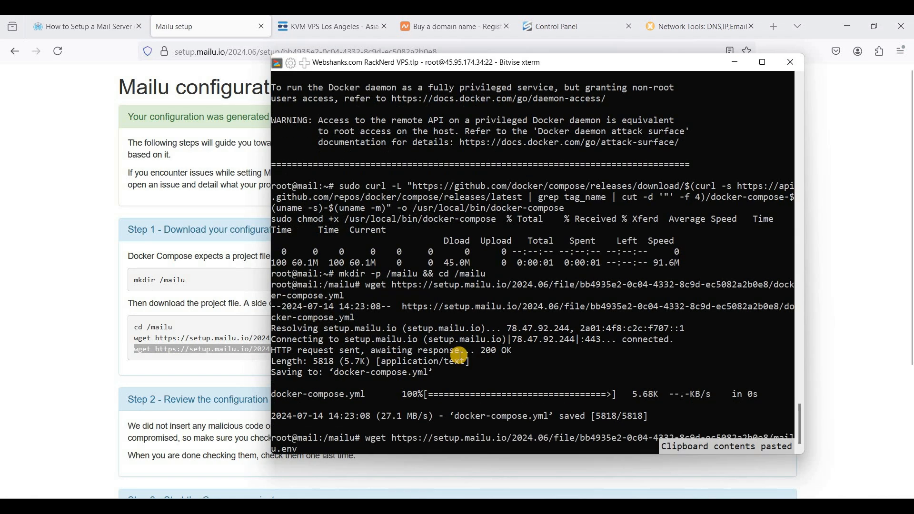
pyautogui.press('Return')
# Step: Start the Mailu compose project on the server with docker compose -p mailu up -d
pyautogui.click(152, 351)
pyautogui.scroll(-2, 171, 285)
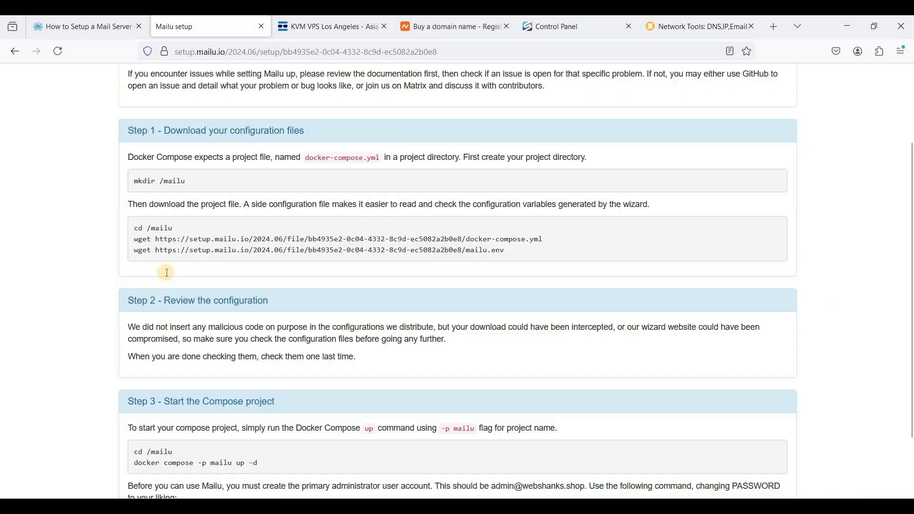
pyautogui.moveTo(164, 272); pyautogui.dragTo(268, 270)
pyautogui.click(295, 319)
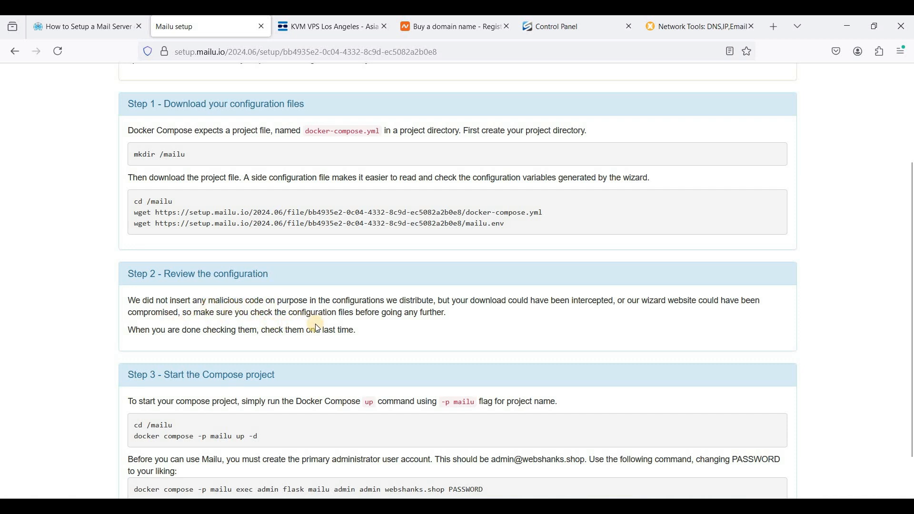
pyautogui.scroll(-1, 295, 327)
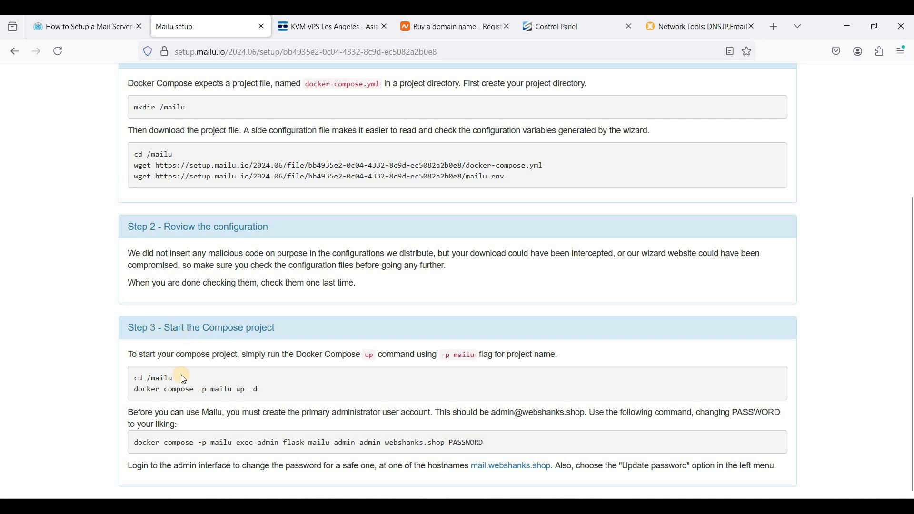
pyautogui.moveTo(133, 390); pyautogui.dragTo(294, 393)
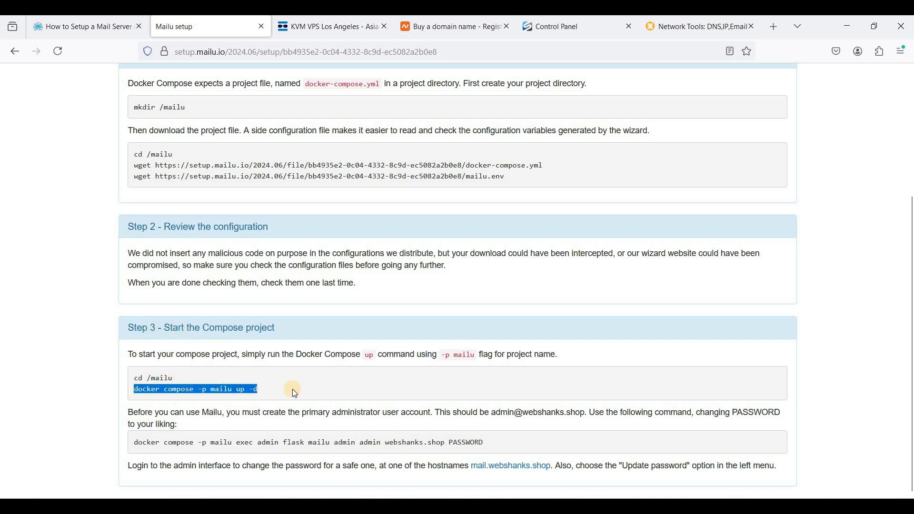
pyautogui.click(569, 507)
pyautogui.rightClick(434, 372)
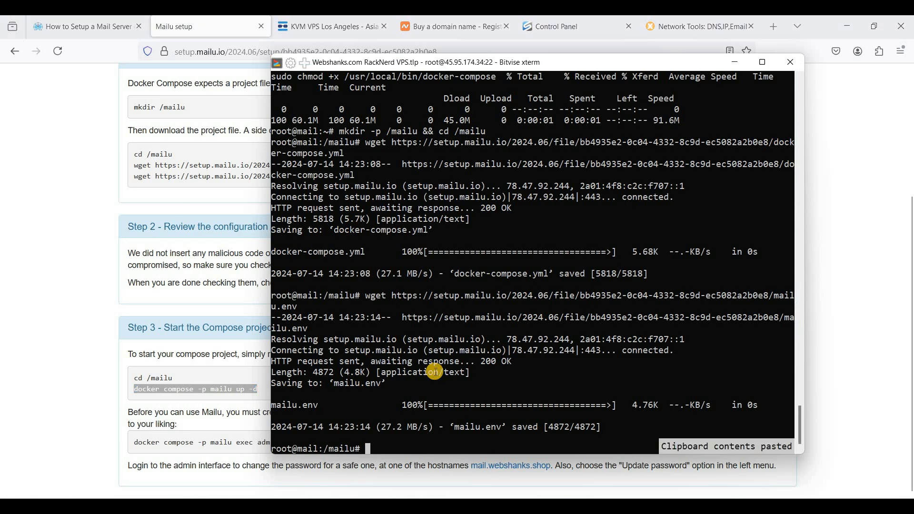
pyautogui.press('Return')
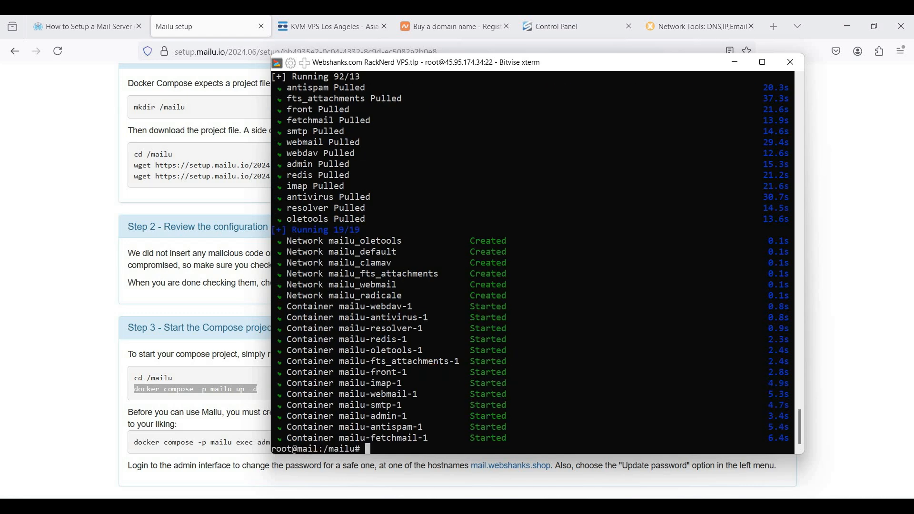
# Step: Copy the admin account creation command from the setup page and paste it into the server terminal
pyautogui.click(152, 433)
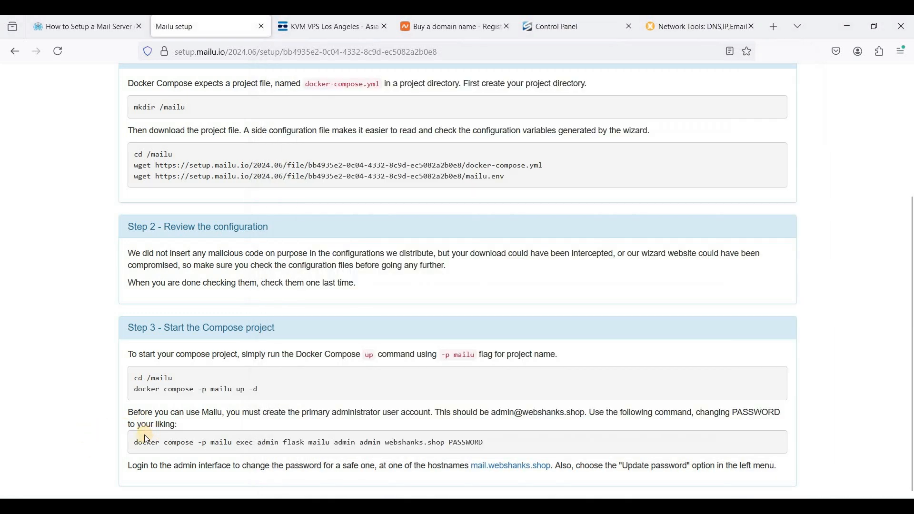
pyautogui.click(134, 443)
pyautogui.moveTo(422, 445); pyautogui.dragTo(528, 446)
pyautogui.hotkey('ctrl', 'c')
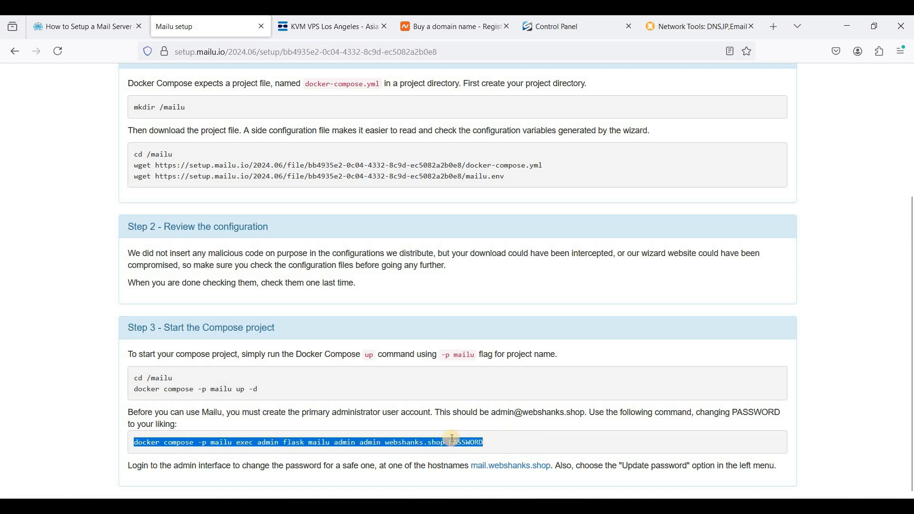
pyautogui.moveTo(449, 438); pyautogui.dragTo(508, 436)
pyautogui.doubleClick(479, 440)
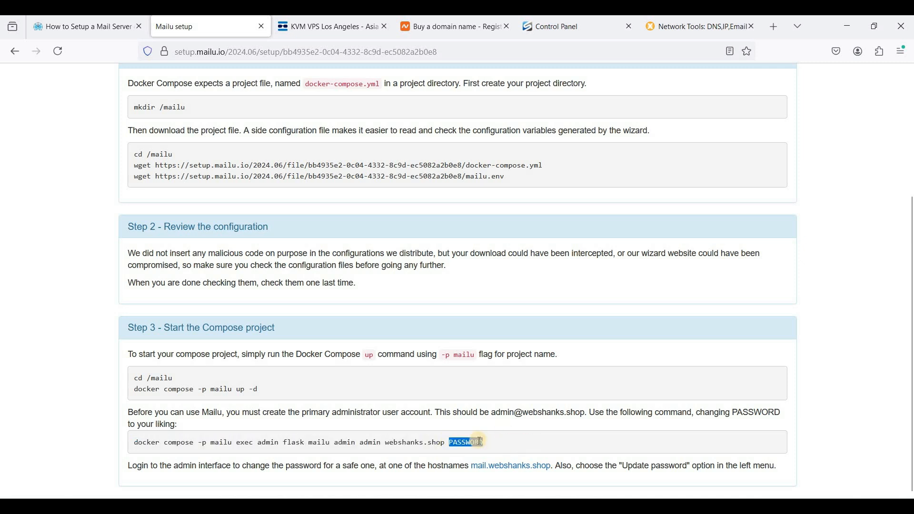
pyautogui.hotkey('alt', 'Tab')
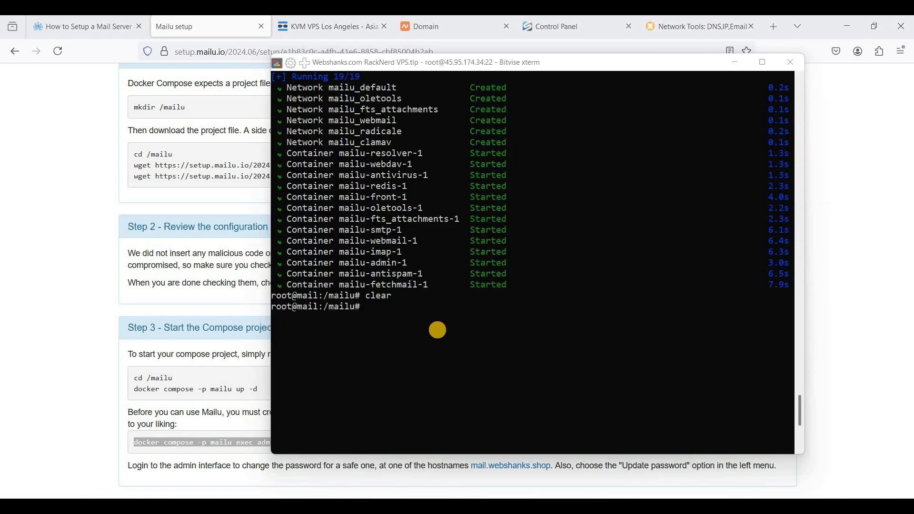
pyautogui.rightClick(438, 328)
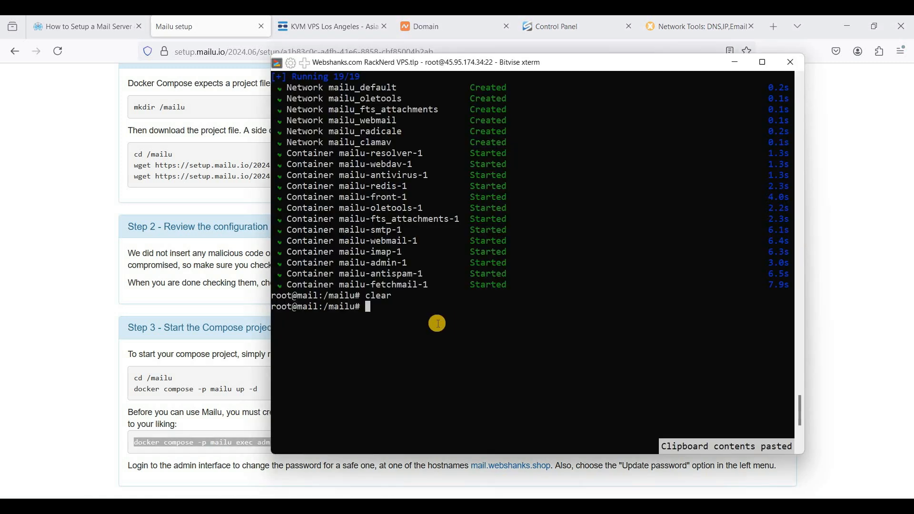
# Step: Open the Mailu admin page at mail.webshanks.shop in a new browser tab
pyautogui.hotkey('ctrl', 'l')
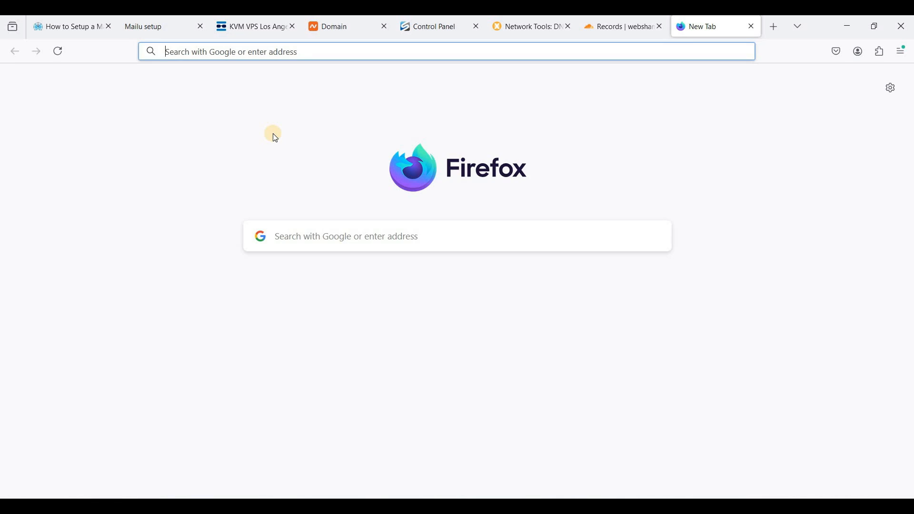
pyautogui.write('mail.webshanks.shop/admin')
pyautogui.press('Return')
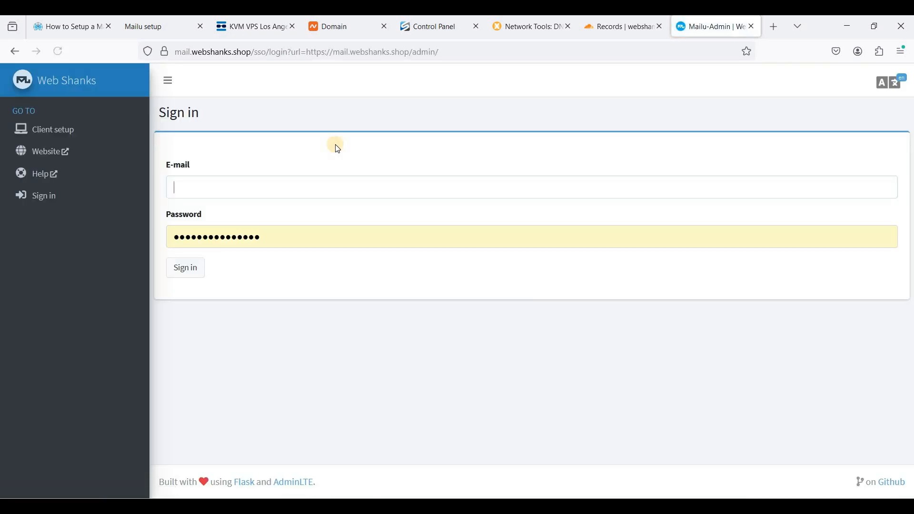
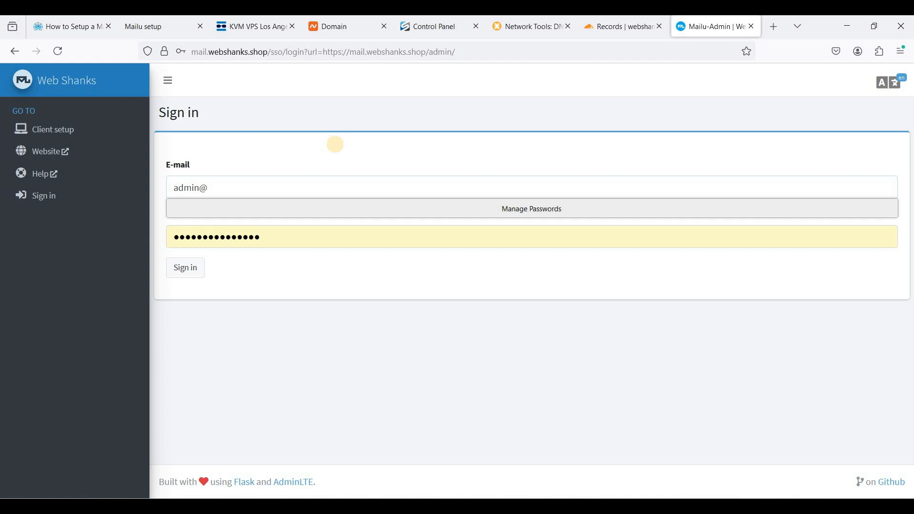
# Step: Sign in to the Mailu admin interface with the admin e-mail address and account password
pyautogui.press('Tab')
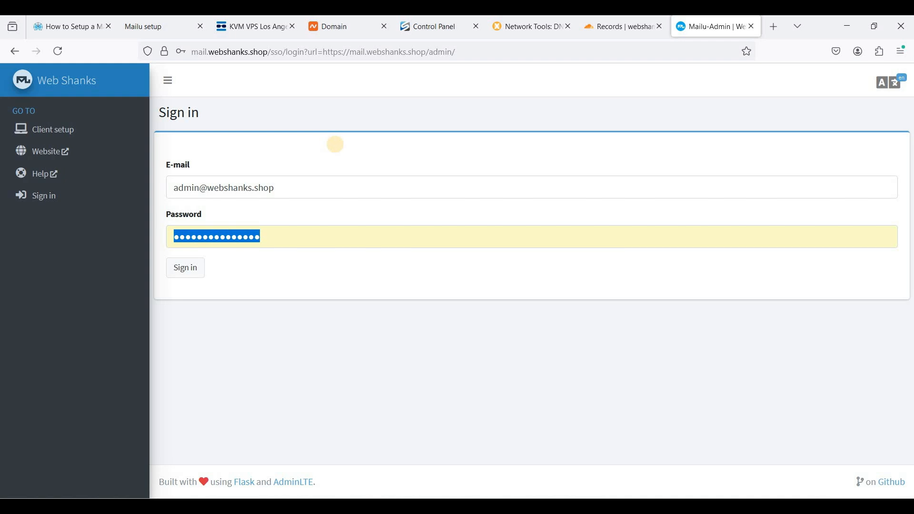
pyautogui.write('••••')
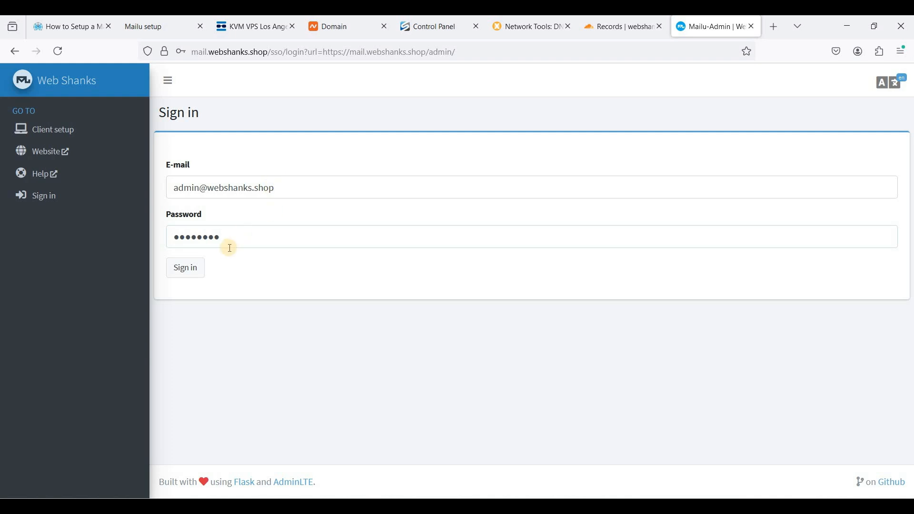
pyautogui.click(252, 241)
pyautogui.click(187, 269)
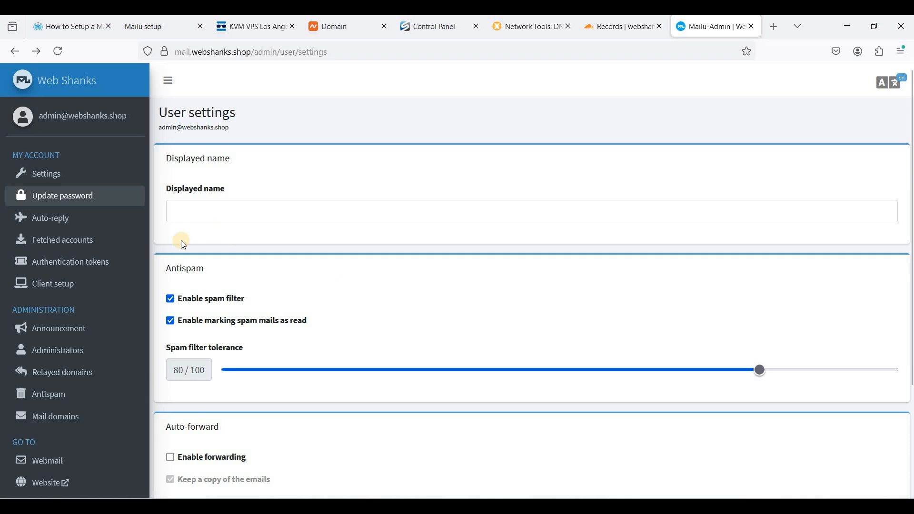
# Step: Change the admin account's password by entering the current password and the new password twice, declining the browser's save prompt
pyautogui.click(78, 199)
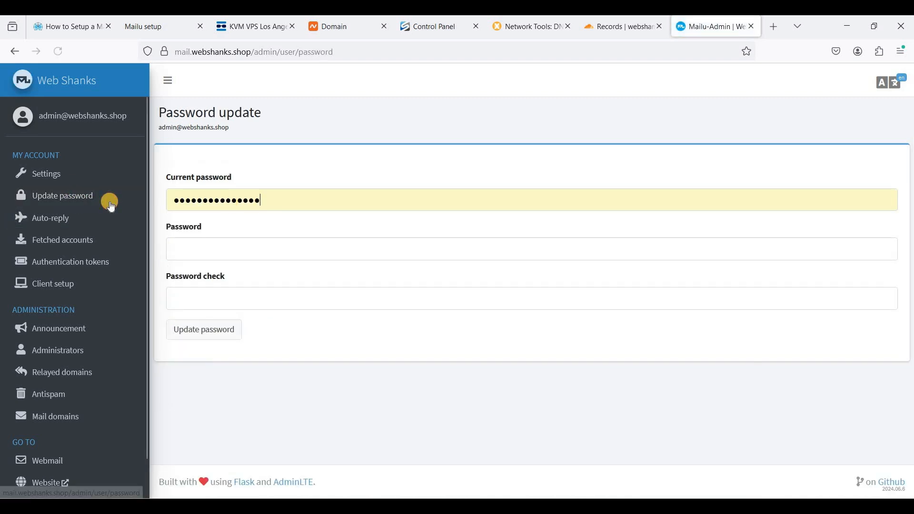
pyautogui.write('•••••')
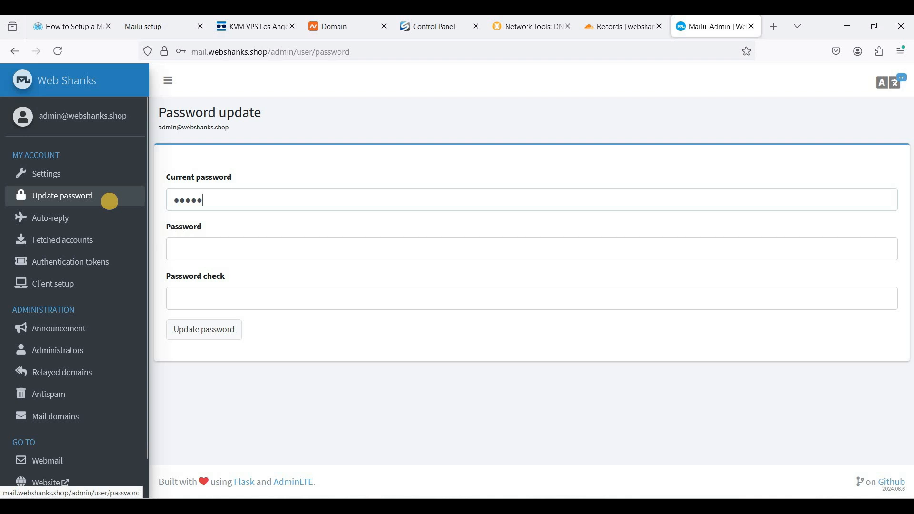
pyautogui.write('•••')
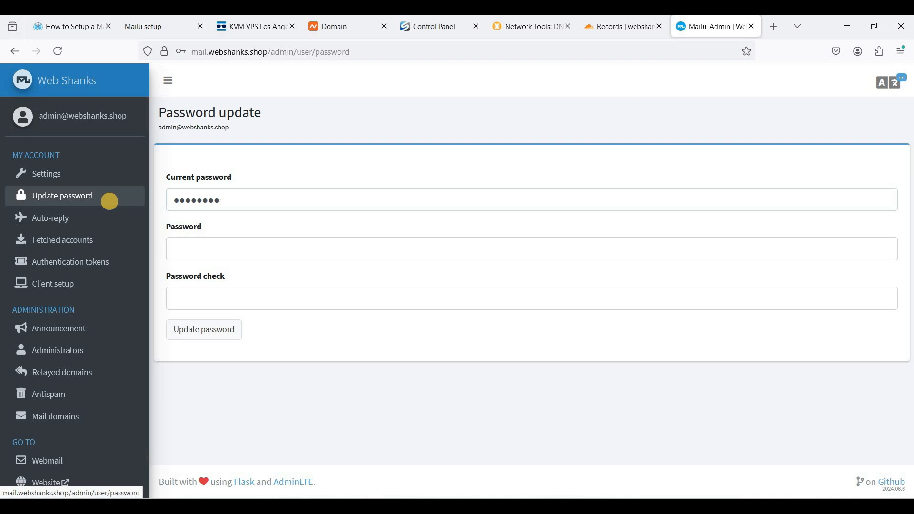
pyautogui.click(266, 246)
pyautogui.click(277, 246)
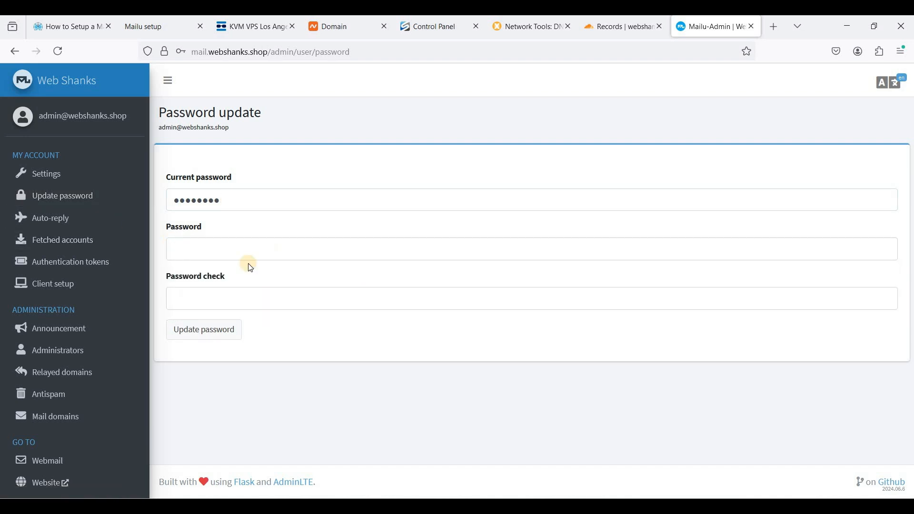
pyautogui.hotkey('ctrl', 'v')
pyautogui.click(210, 301)
pyautogui.hotkey('ctrl', 'v')
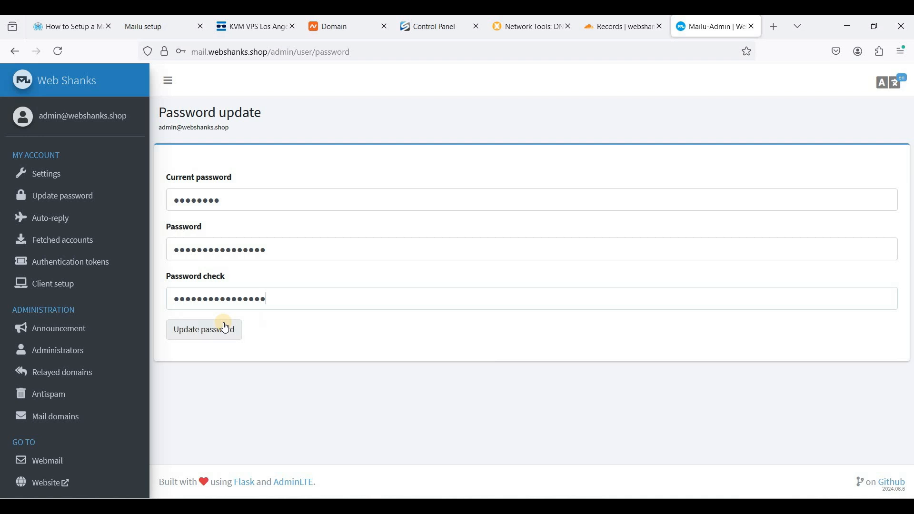
pyautogui.click(215, 328)
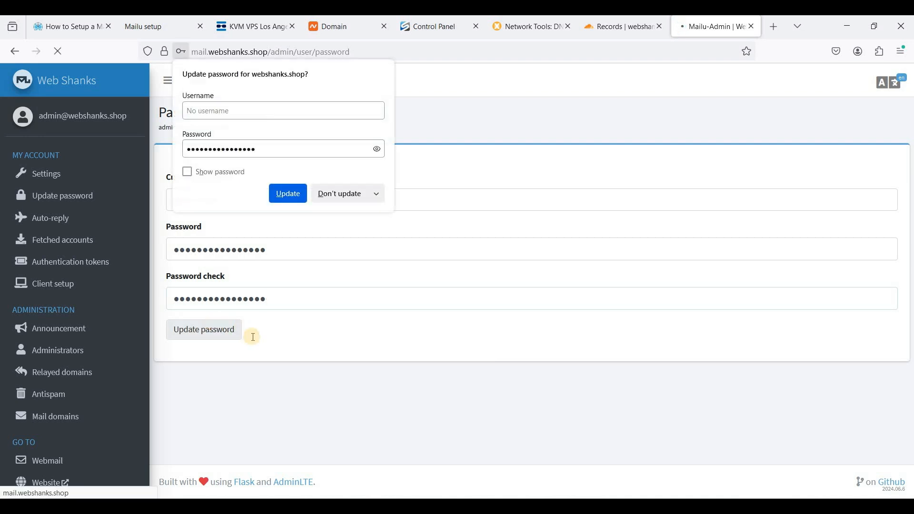
pyautogui.click(331, 195)
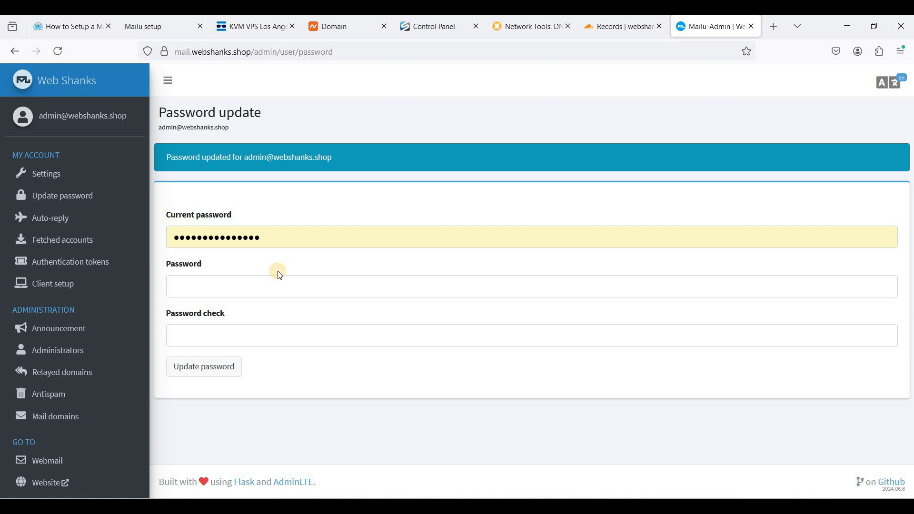
# Step: Open the details of the webshanks.shop mail domain and copy the MX entry's mail server mail.webshanks.shop
pyautogui.click(60, 419)
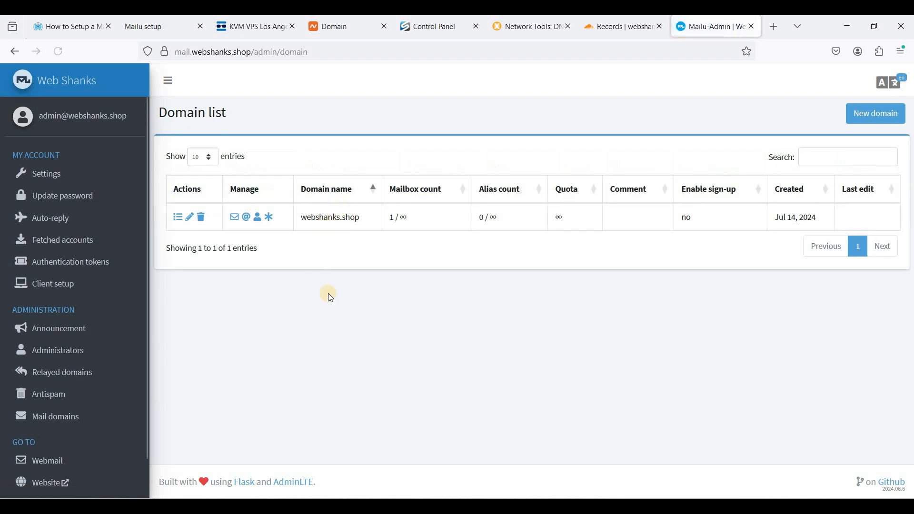
pyautogui.moveTo(303, 217); pyautogui.dragTo(356, 217)
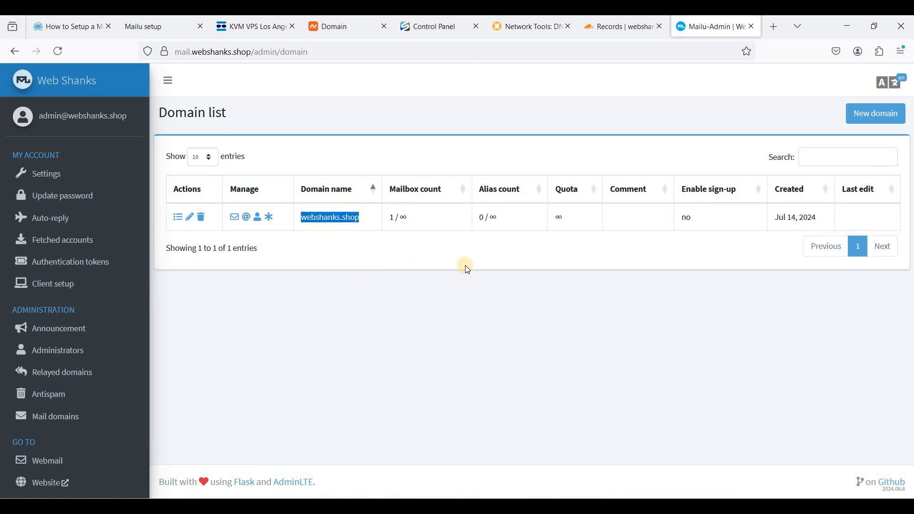
pyautogui.click(177, 220)
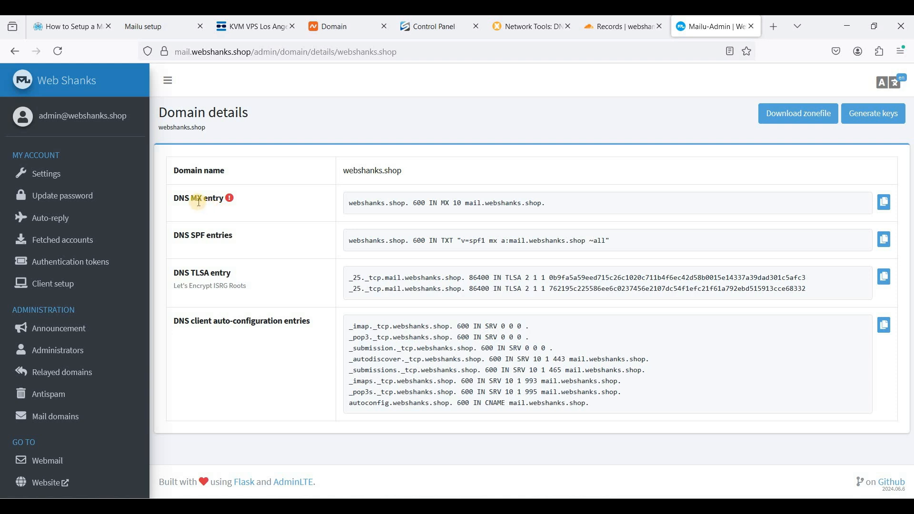
pyautogui.moveTo(220, 200); pyautogui.dragTo(191, 199)
pyautogui.click(464, 226)
pyautogui.moveTo(465, 202); pyautogui.dragTo(542, 202)
pyautogui.hotkey('ctrl', 'c')
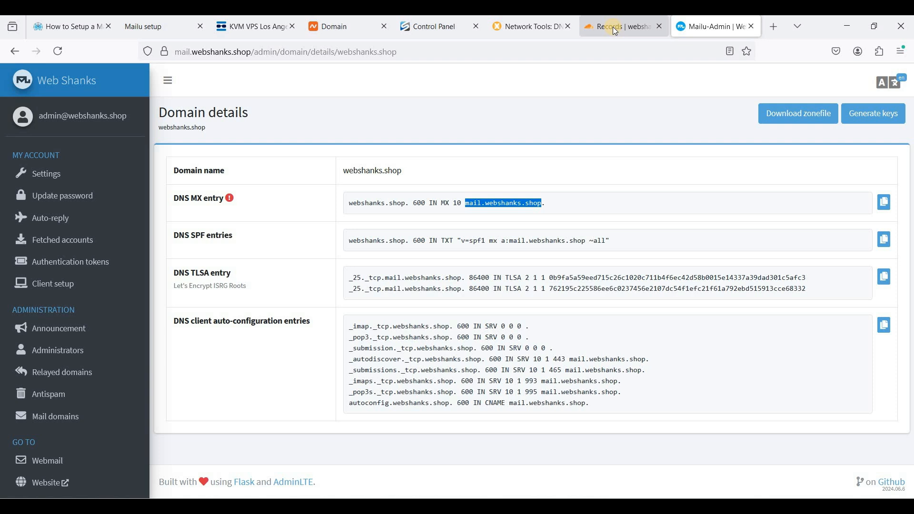
# Step: Add a Cloudflare MX record with name @, mail server mail.webshanks.shop and priority 10, and save it
pyautogui.moveTo(613, 27)
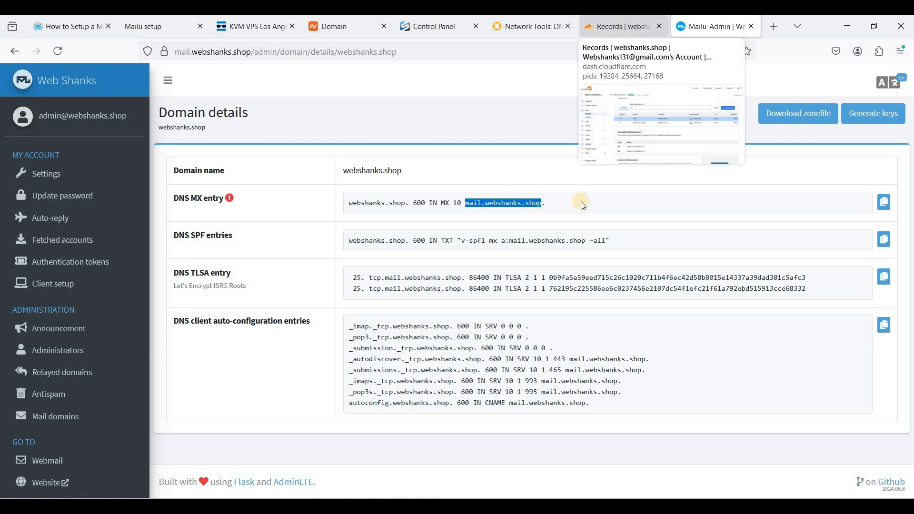
pyautogui.click(633, 24)
pyautogui.click(841, 185)
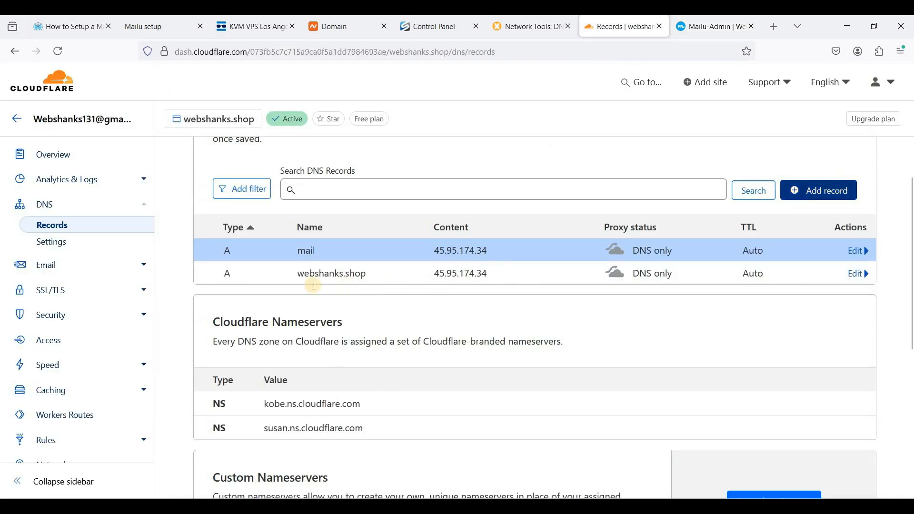
pyautogui.write('mx')
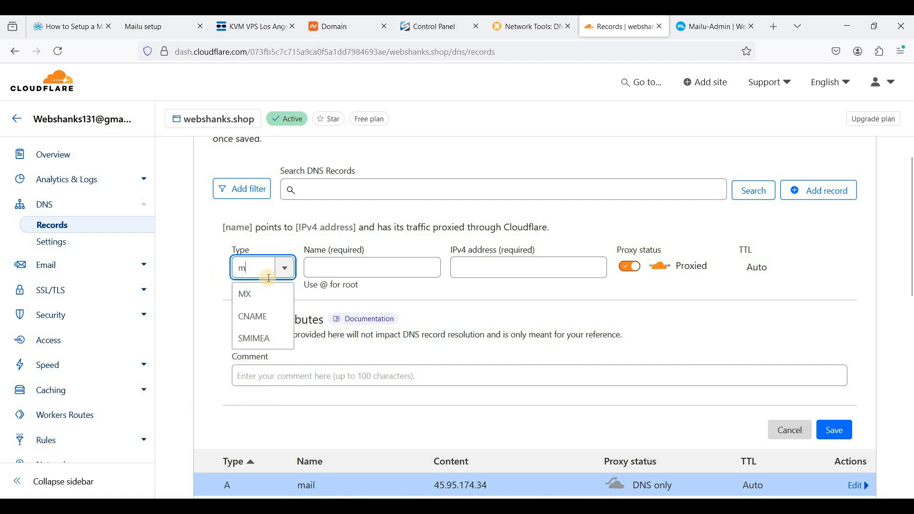
pyautogui.click(355, 269)
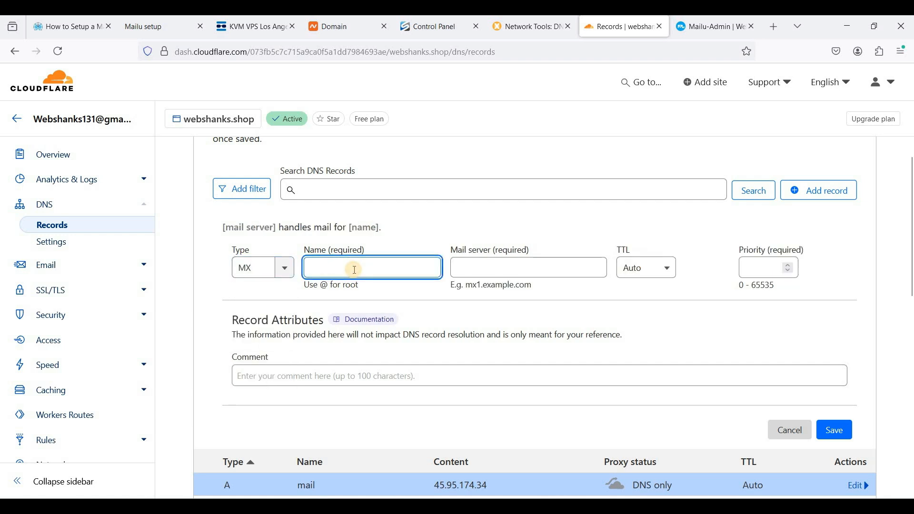
pyautogui.hotkey('ctrl', 'v')
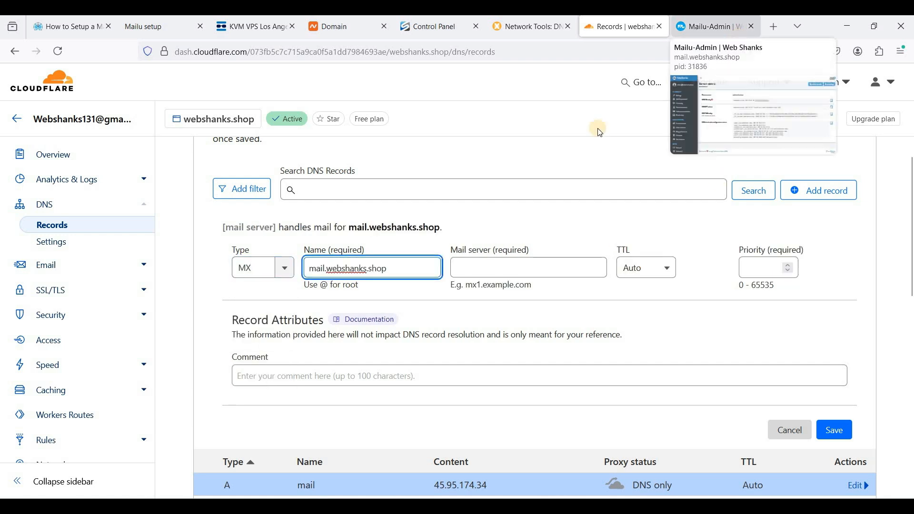
pyautogui.click(724, 27)
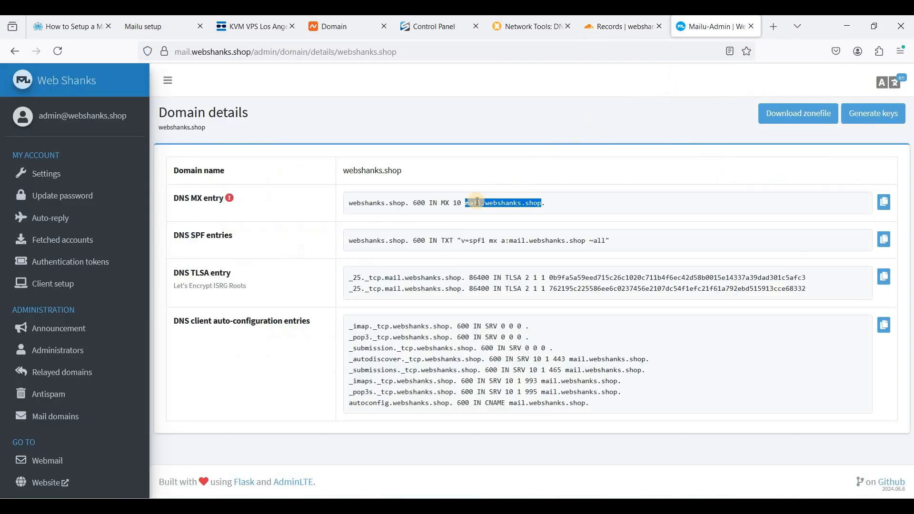
pyautogui.click(619, 27)
pyautogui.hotkey('ctrl', 'a')
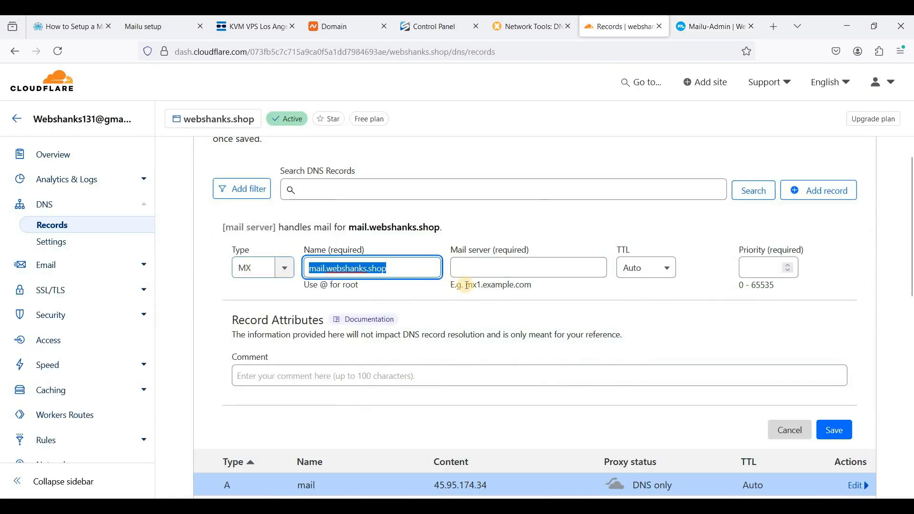
pyautogui.write('@')
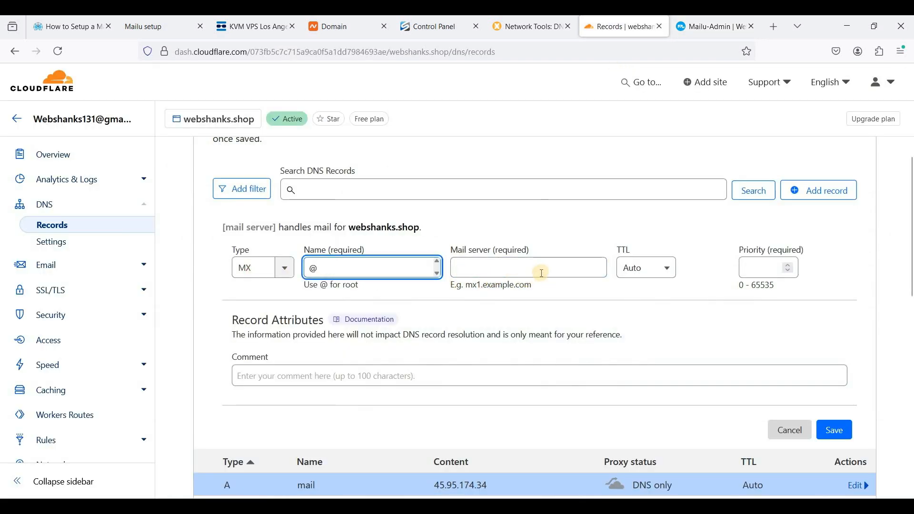
pyautogui.click(578, 270)
pyautogui.hotkey('ctrl', 'v')
pyautogui.click(752, 275)
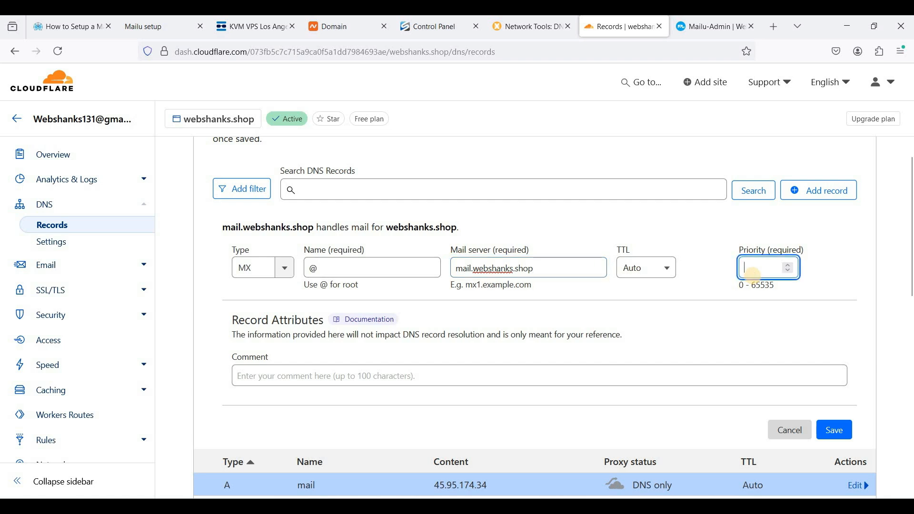
pyautogui.write('10')
pyautogui.click(834, 428)
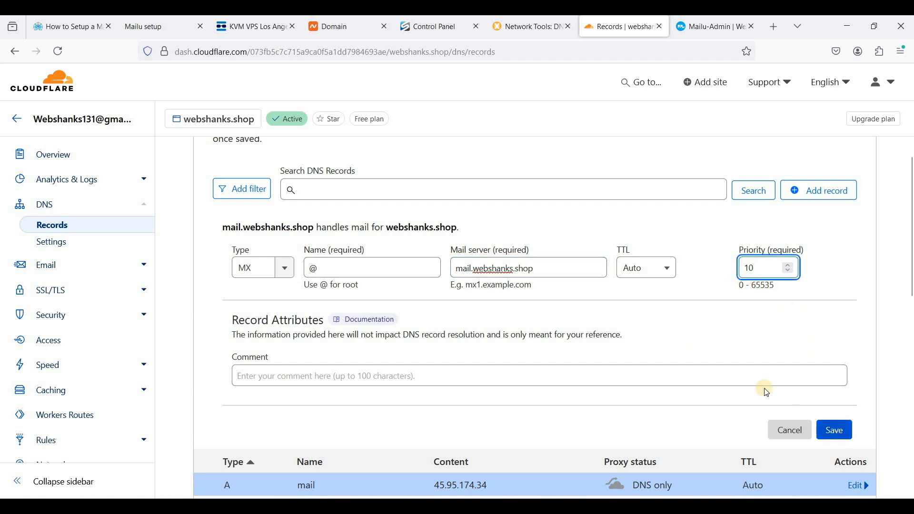
# Step: Copy the SPF entry from the Mailu domain details into a new TXT record named @, inserting ip4: before ~all
pyautogui.click(712, 27)
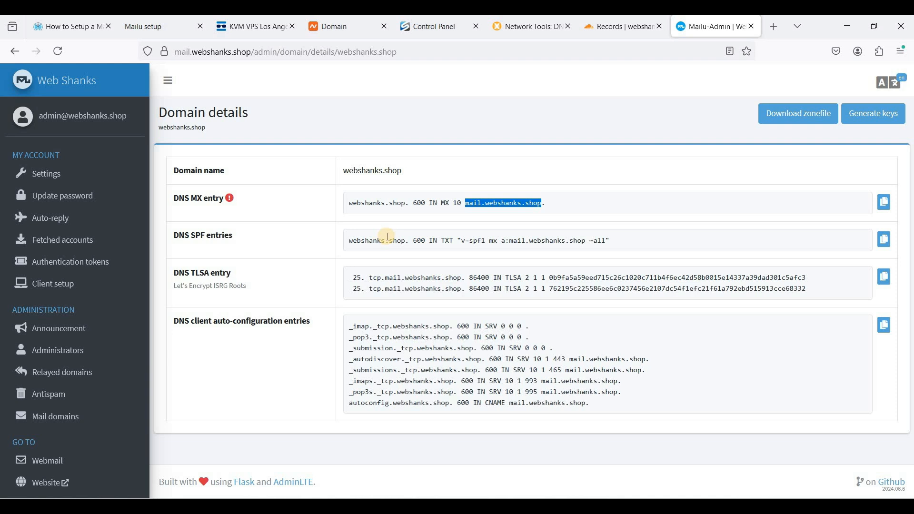
pyautogui.moveTo(461, 241); pyautogui.dragTo(599, 241)
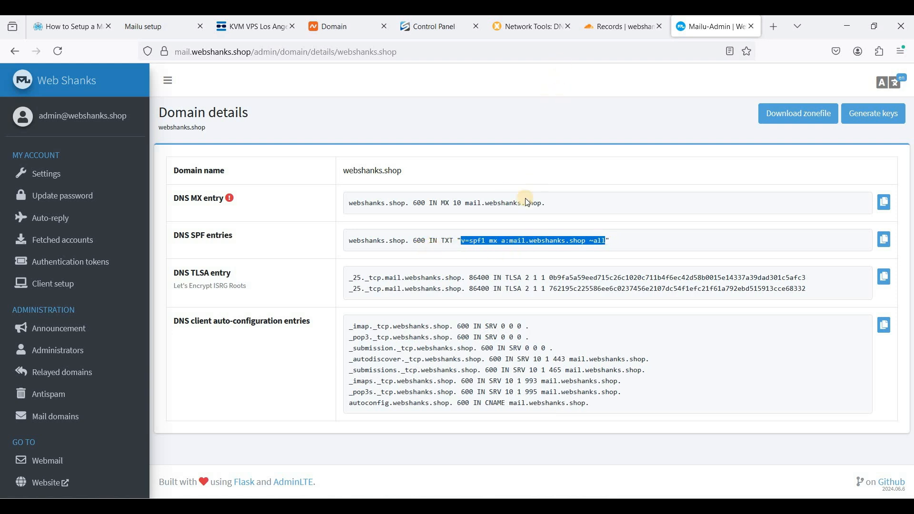
pyautogui.click(606, 31)
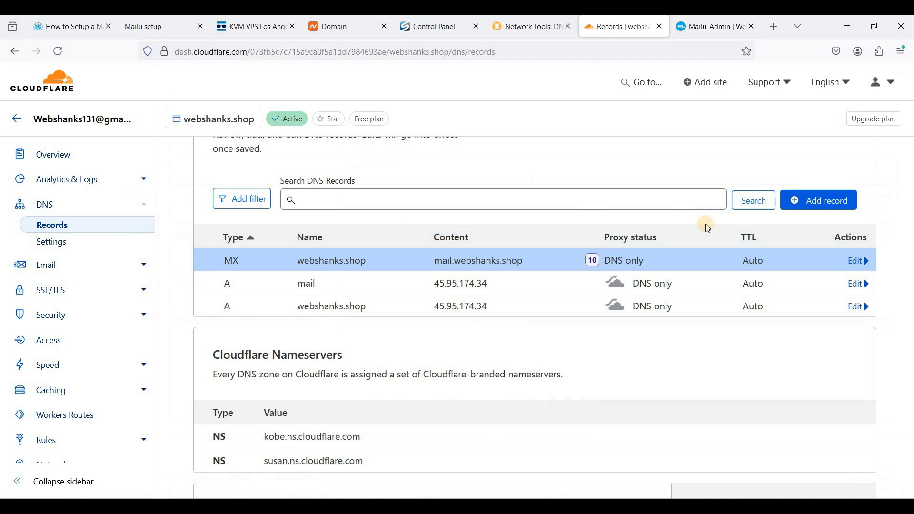
pyautogui.click(828, 205)
pyautogui.moveTo(246, 278); pyautogui.dragTo(199, 276)
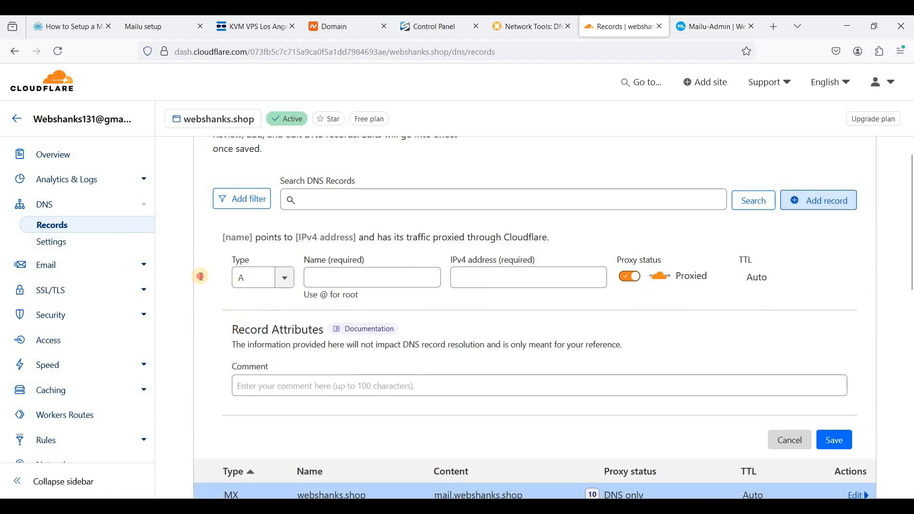
pyautogui.write('txt')
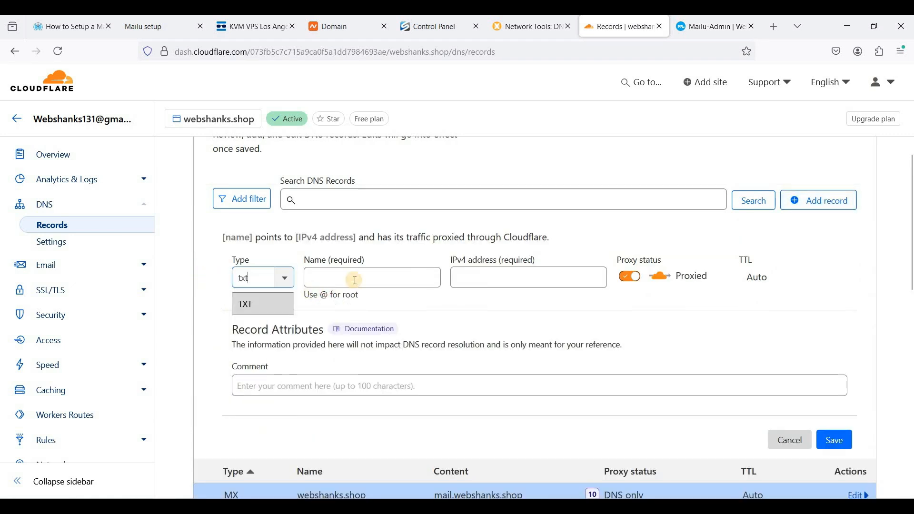
pyautogui.press('Return')
pyautogui.click(355, 281)
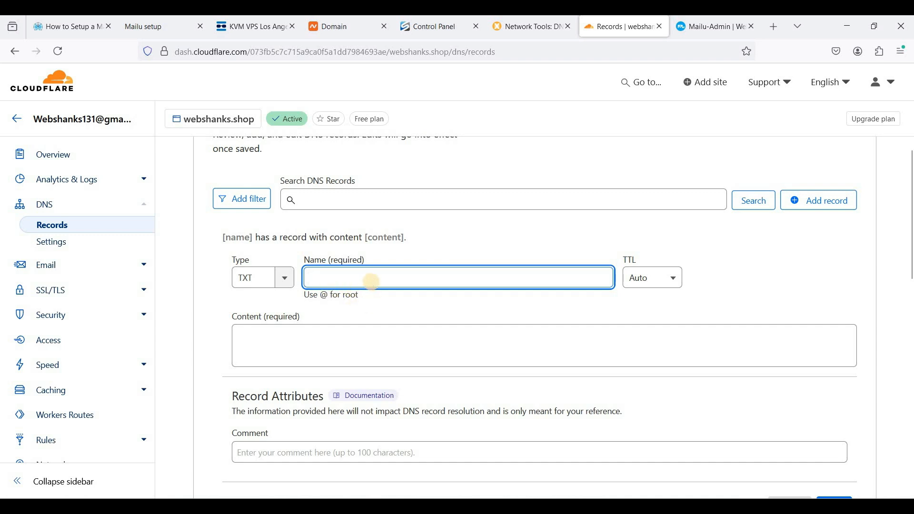
pyautogui.write('@')
pyautogui.click(343, 343)
pyautogui.write('v=spf1 mx a:mail.webshanks.shop ~all')
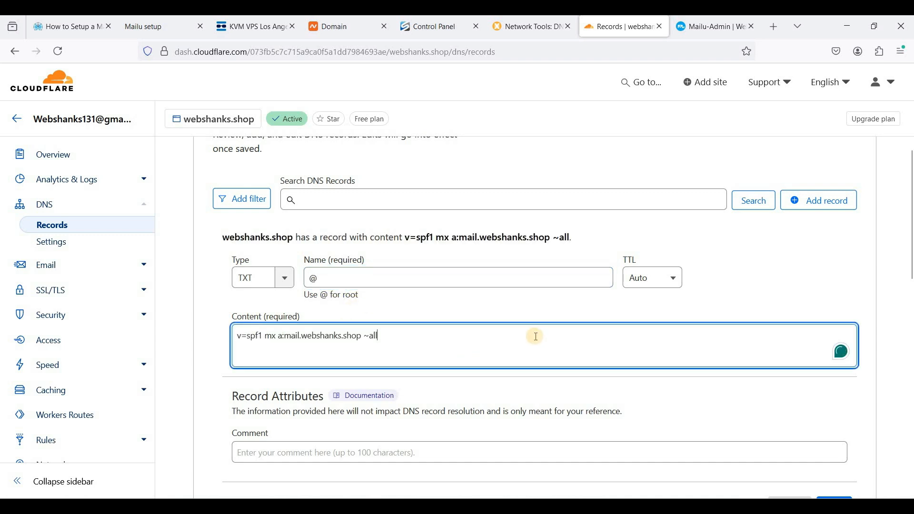
pyautogui.click(365, 337)
pyautogui.write('ip')
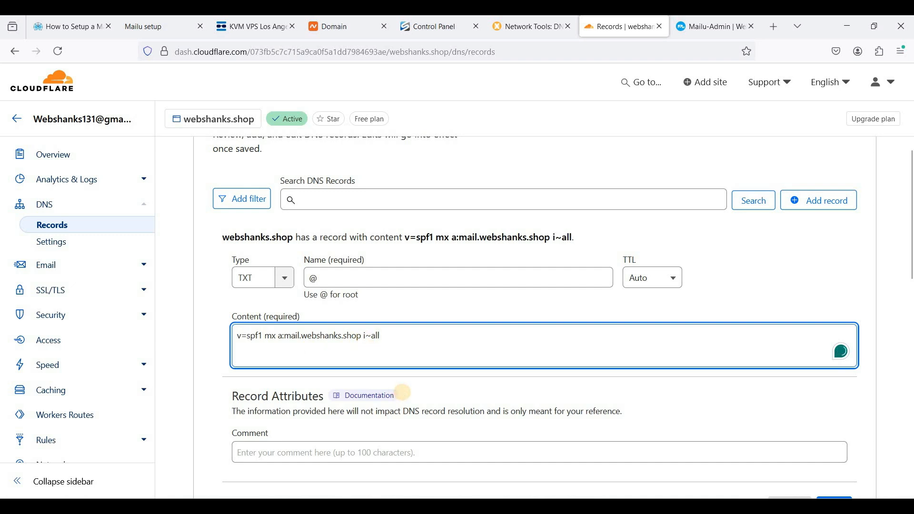
pyautogui.write('4:')
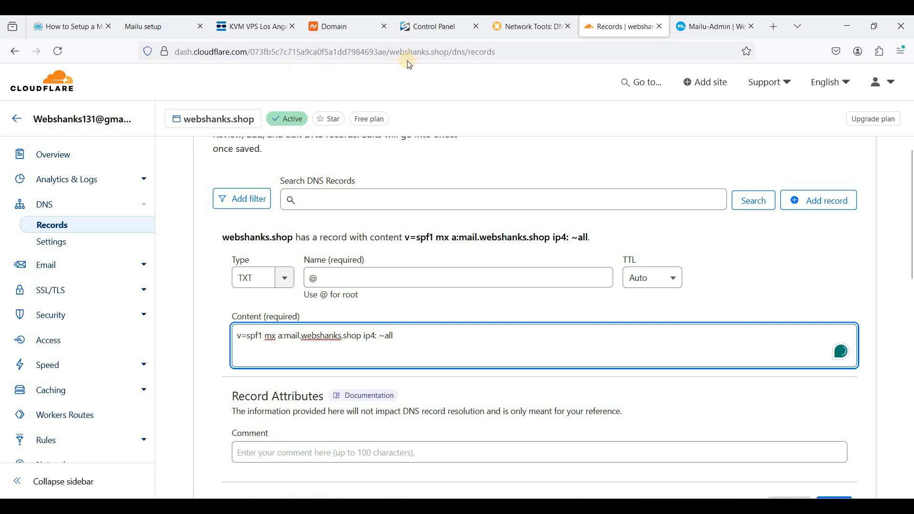
# Step: Copy the server IP 45.95.174.34 from the VPS control panel, paste it after ip4: and save the TXT record
pyautogui.click(430, 27)
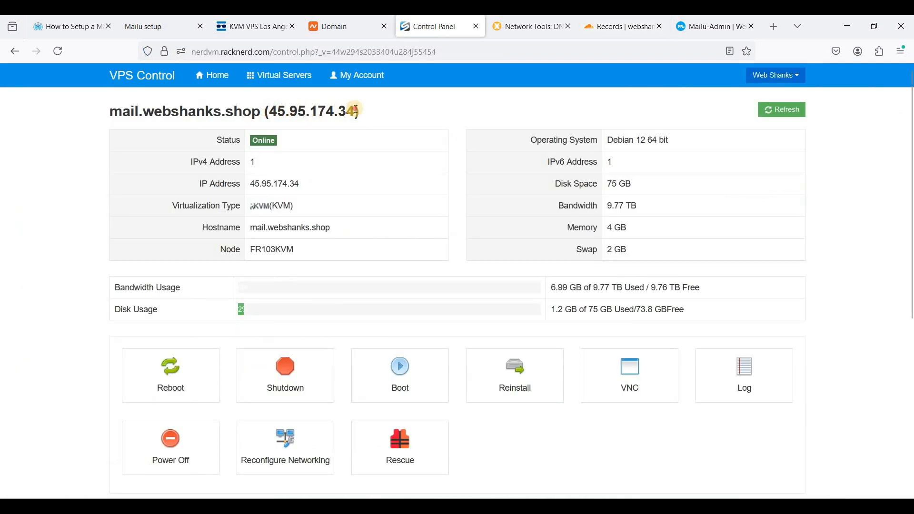
pyautogui.moveTo(269, 111); pyautogui.dragTo(355, 111)
pyautogui.hotkey('ctrl', 'c')
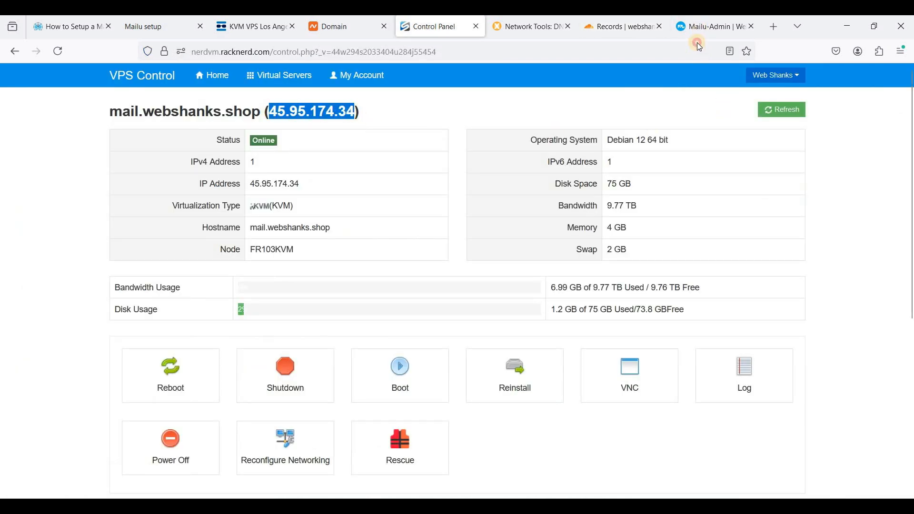
pyautogui.click(698, 30)
pyautogui.click(613, 28)
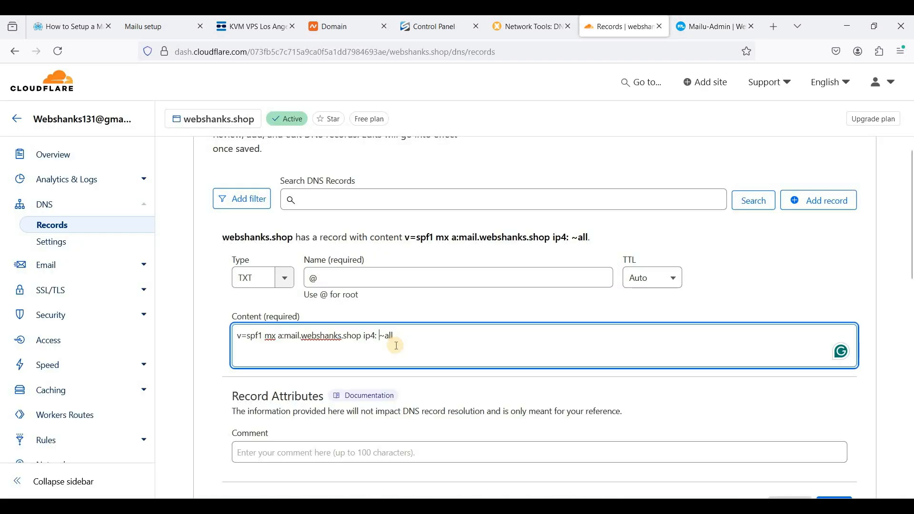
pyautogui.hotkey('ctrl', 'v')
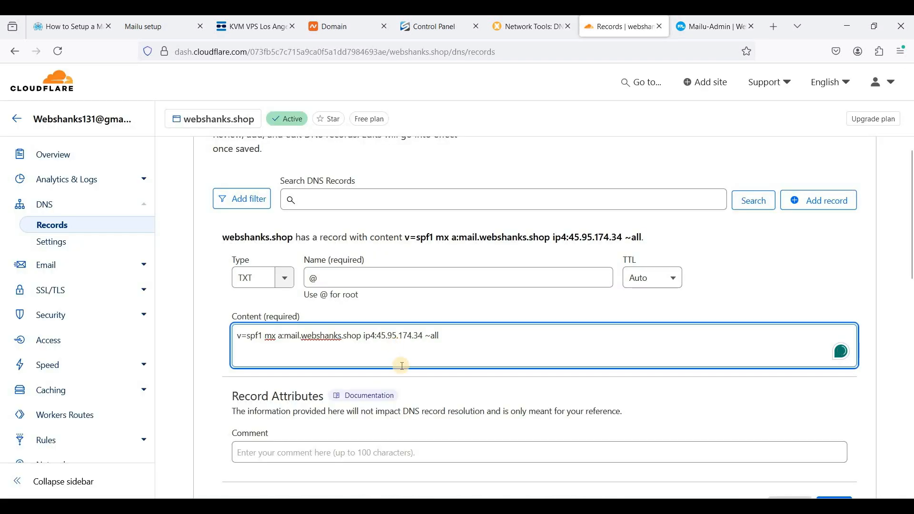
pyautogui.scroll(-2, 536, 347)
pyautogui.click(835, 442)
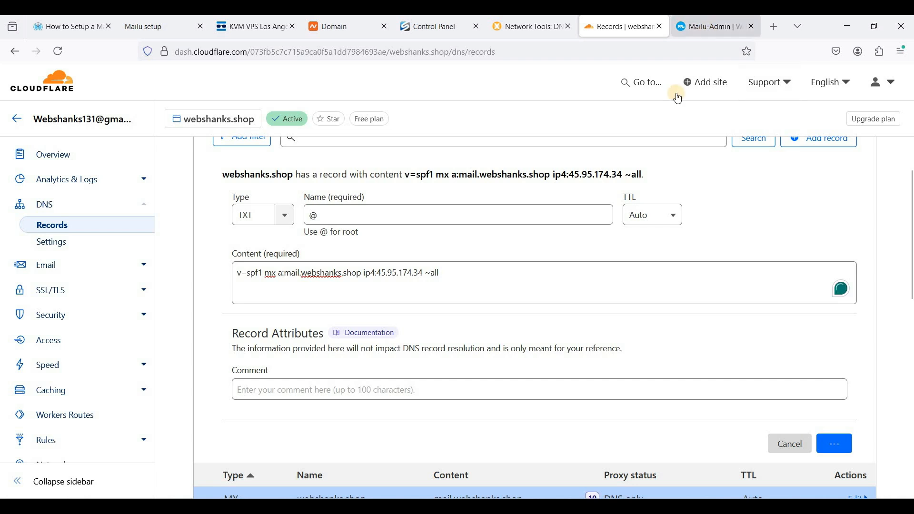
# Step: Generate DKIM keys for the webshanks.shop mail domain in the Mailu admin and confirm the action
pyautogui.click(689, 37)
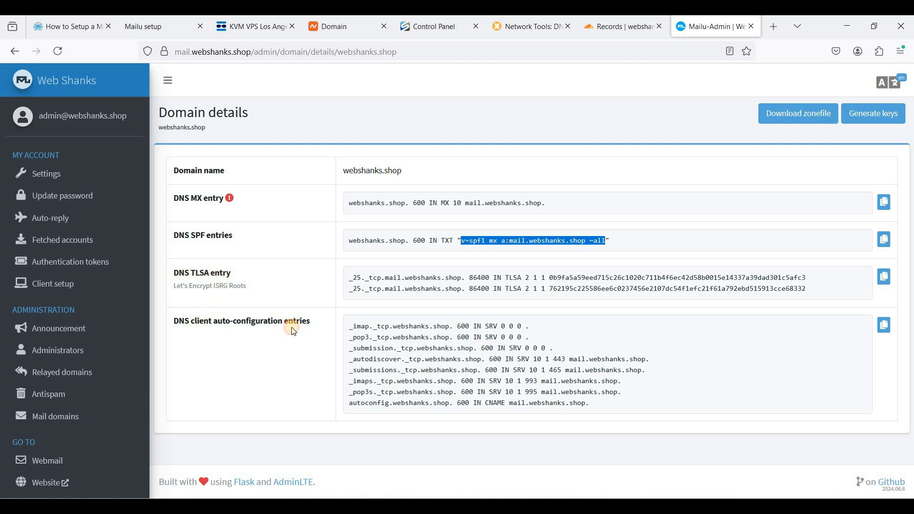
pyautogui.moveTo(189, 323); pyautogui.dragTo(293, 326)
pyautogui.click(259, 325)
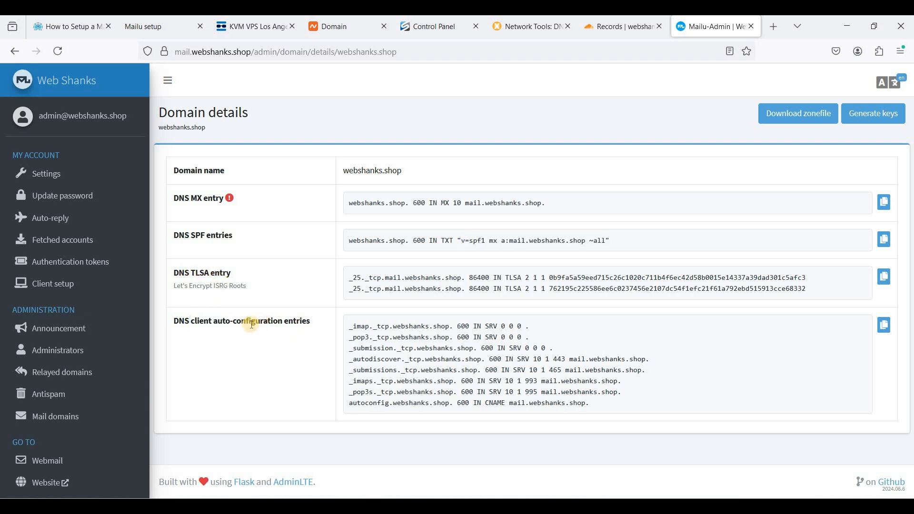
pyautogui.doubleClick(278, 322)
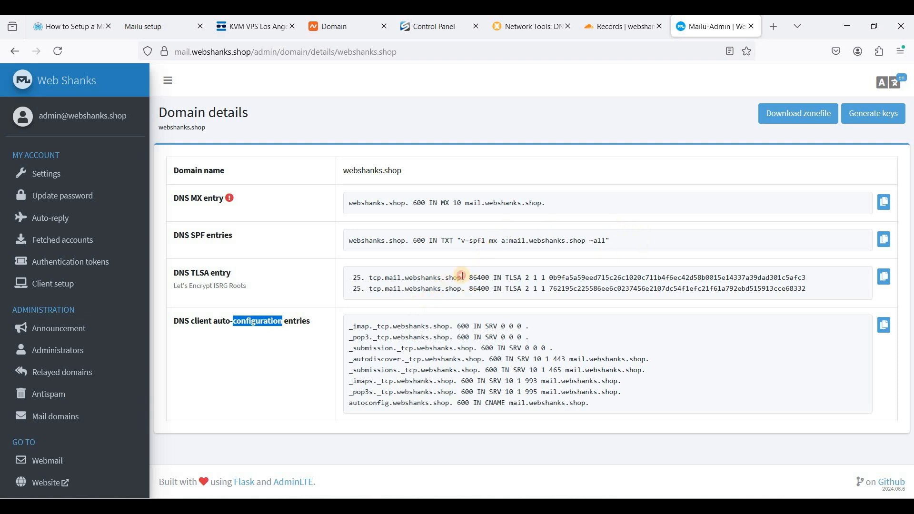
pyautogui.click(190, 282)
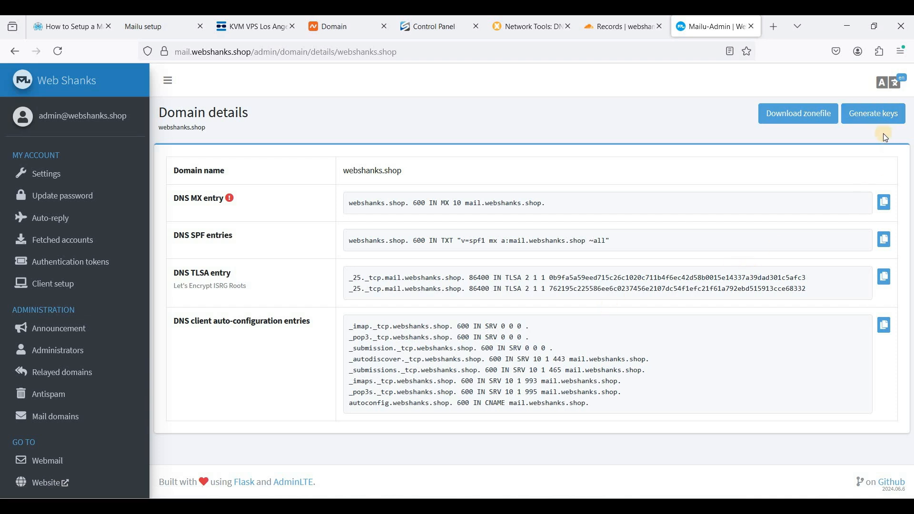
pyautogui.click(869, 117)
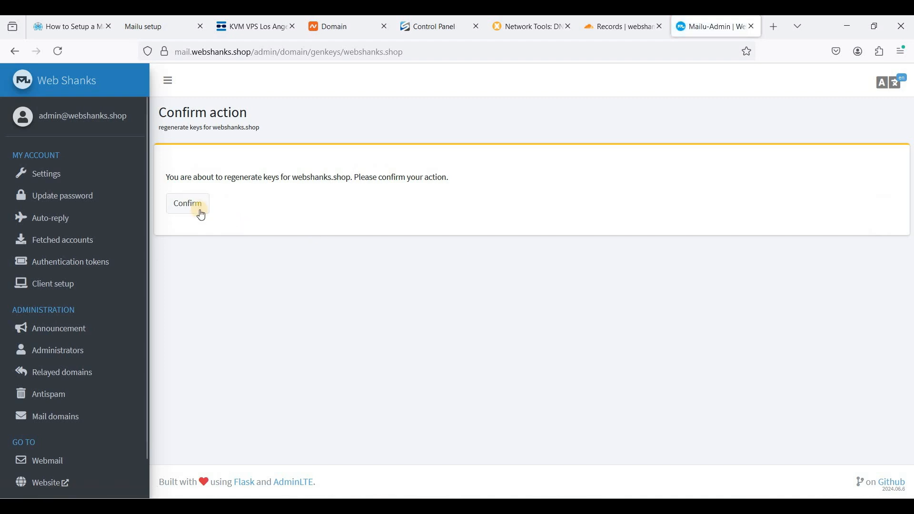
pyautogui.click(196, 208)
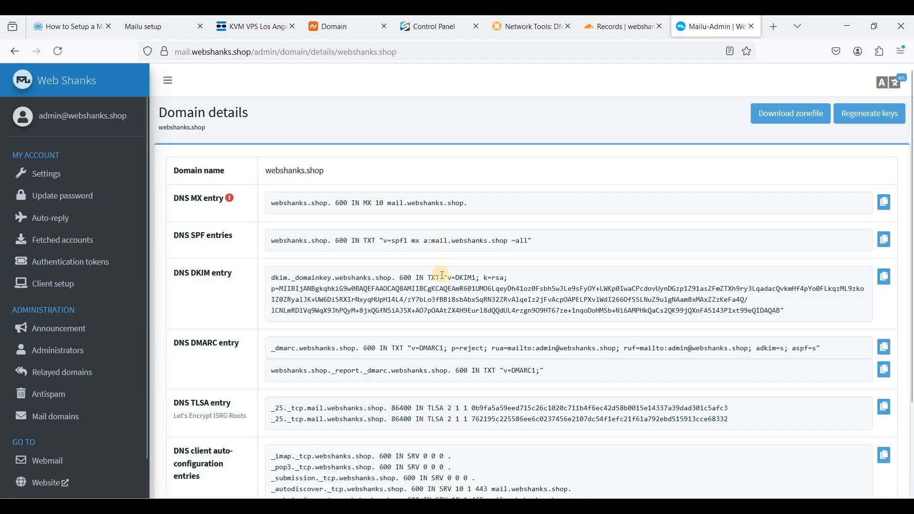
# Step: Start a new Cloudflare DNS record of type TXT with name @
pyautogui.scroll(-2, 417, 278)
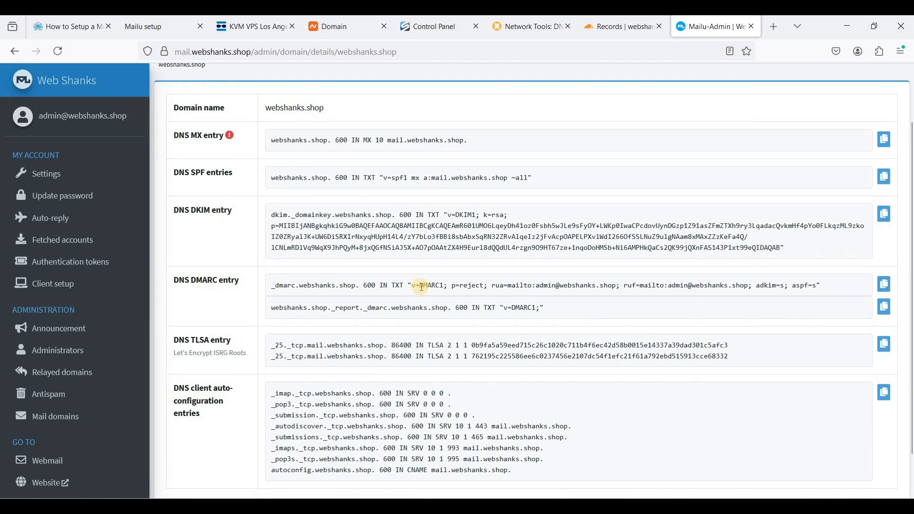
pyautogui.click(618, 27)
pyautogui.click(818, 200)
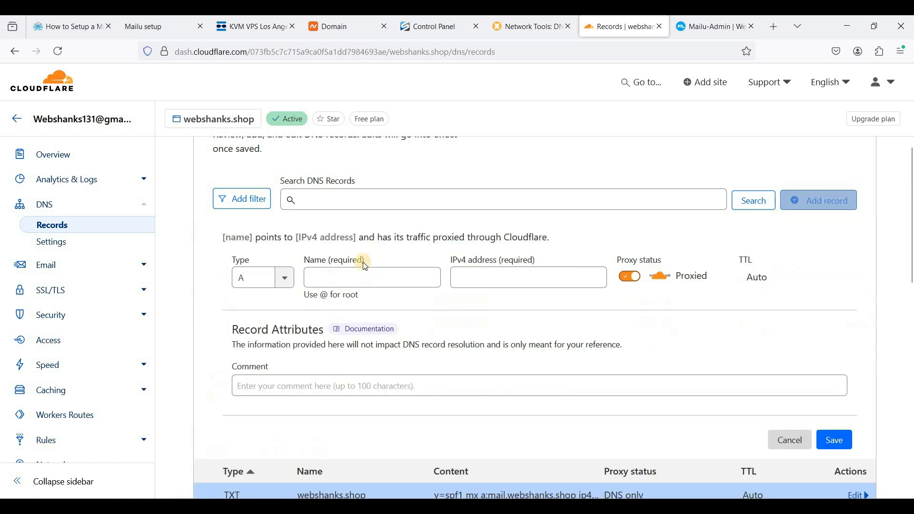
pyautogui.click(237, 279)
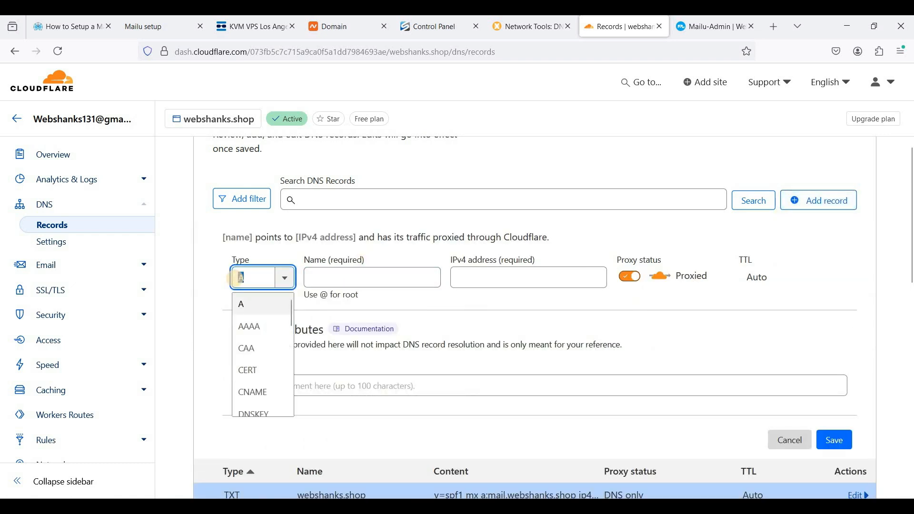
pyautogui.write('txt')
pyautogui.click(344, 279)
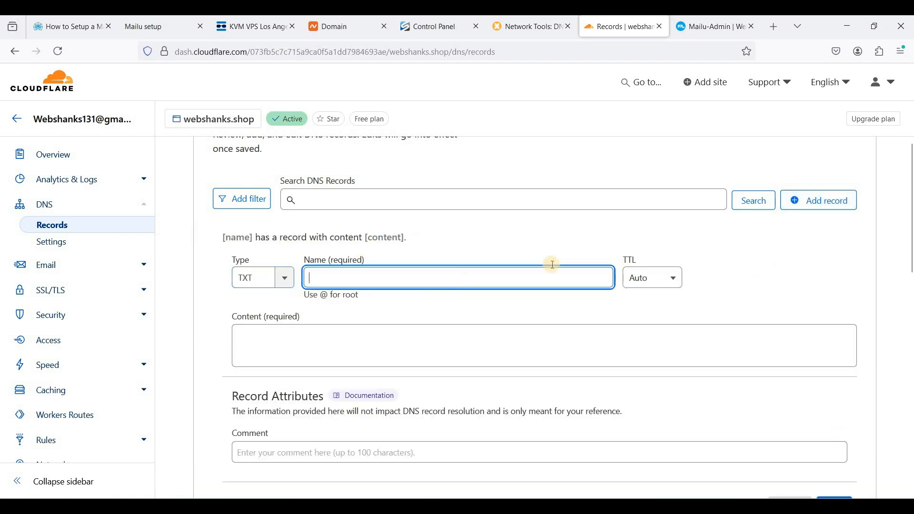
pyautogui.write('@')
# Step: Copy the DMARC entry's value from the Mailu domain details and paste it as the TXT record's content
pyautogui.click(697, 27)
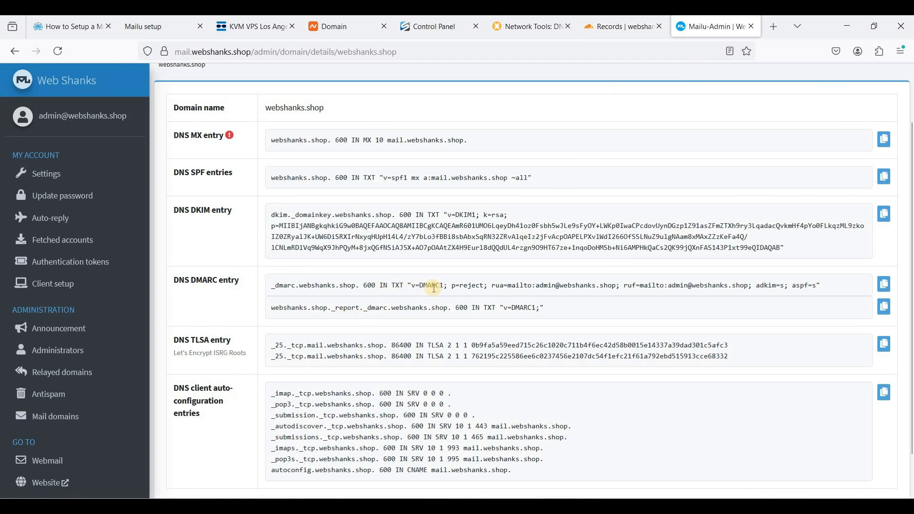
pyautogui.moveTo(412, 285); pyautogui.dragTo(811, 294)
pyautogui.hotkey('ctrl', 'c')
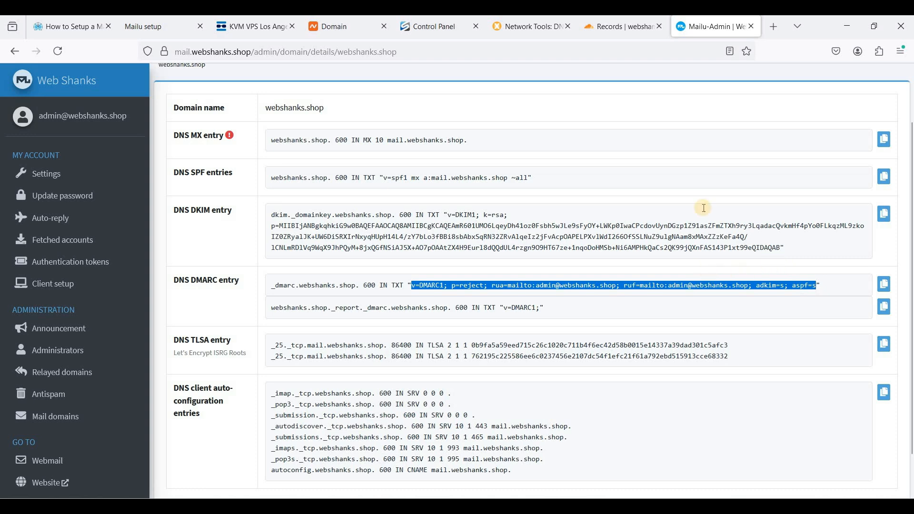
pyautogui.click(628, 28)
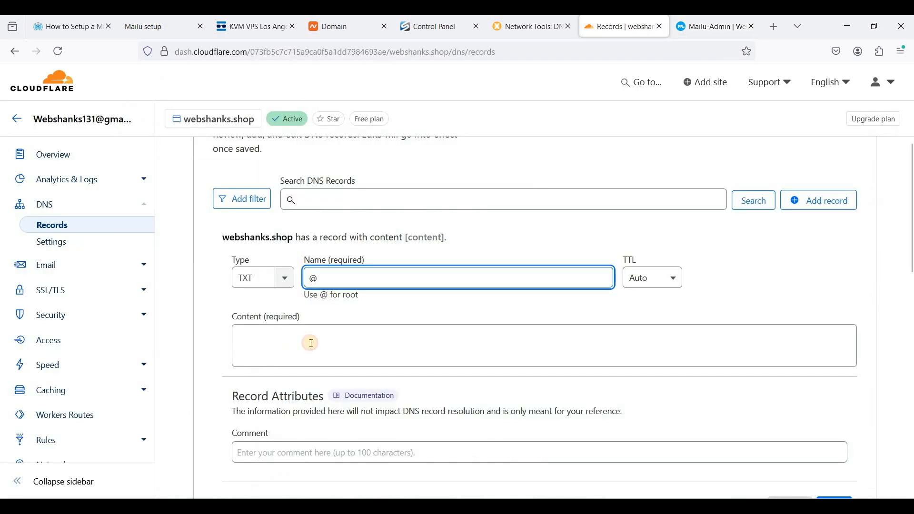
pyautogui.click(311, 343)
pyautogui.hotkey('ctrl', 'v')
# Step: Copy the DMARC host _dmarc.webshanks.shop into the record's name and save the TXT record
pyautogui.click(333, 292)
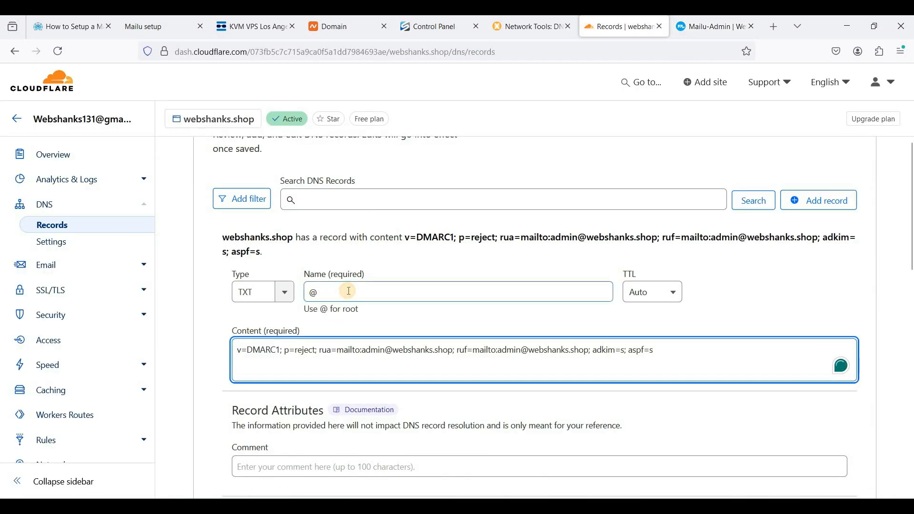
pyautogui.click(711, 27)
pyautogui.moveTo(275, 286); pyautogui.dragTo(357, 286)
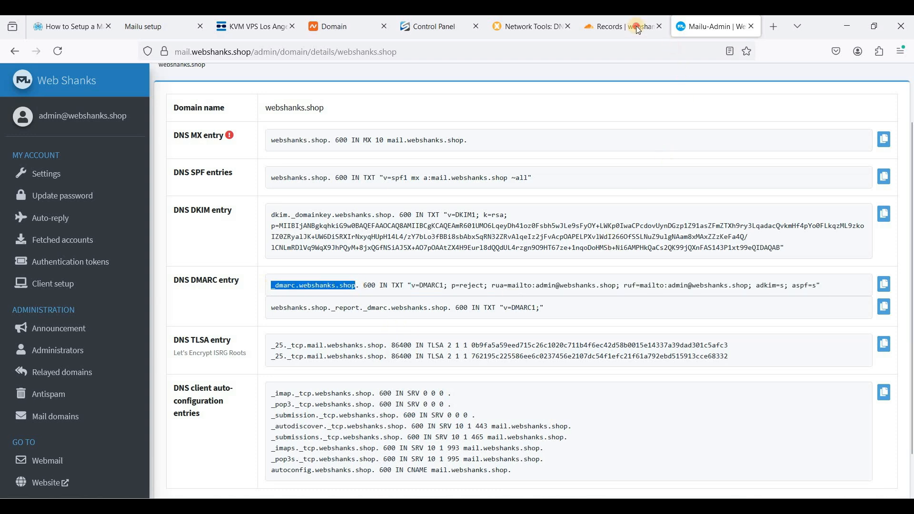
pyautogui.click(619, 27)
pyautogui.doubleClick(313, 293)
pyautogui.write('_dmarc.webshanks.shop')
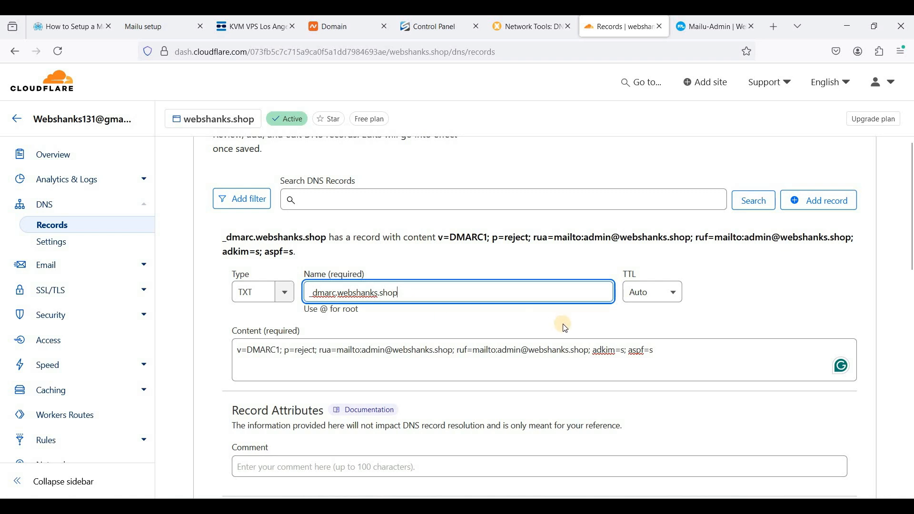
pyautogui.scroll(-2, 619, 343)
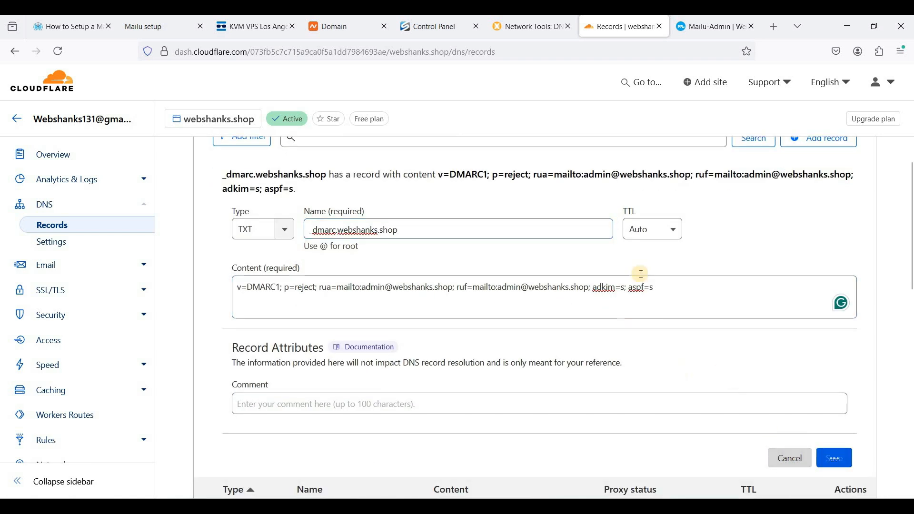
pyautogui.press('Return')
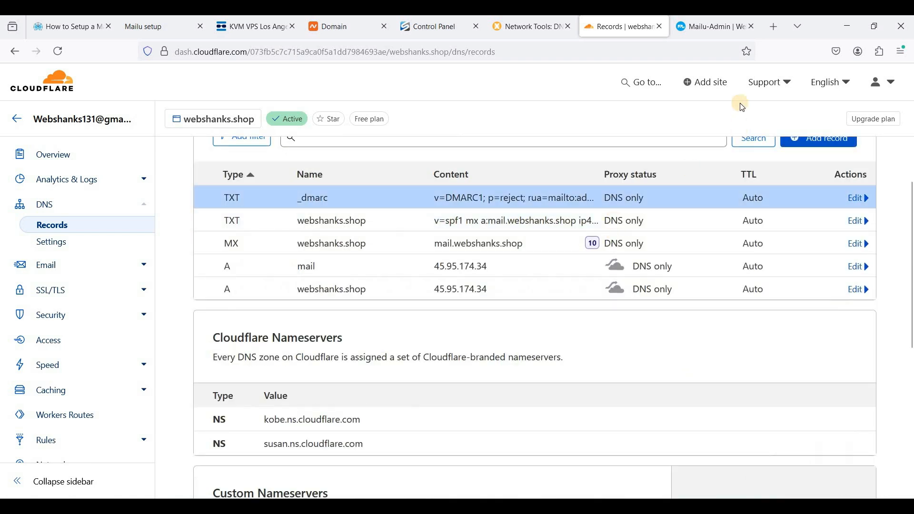
# Step: Copy the DKIM host dkim._domainkey.webshanks.shop from Mailu into the name of a new Cloudflare TXT record
pyautogui.click(712, 26)
pyautogui.scroll(-1, 477, 284)
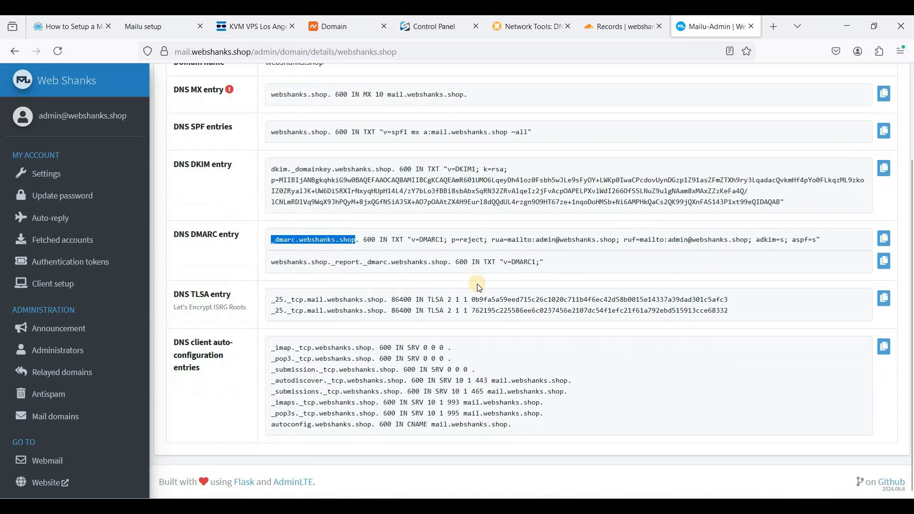
pyautogui.scroll(2, 477, 284)
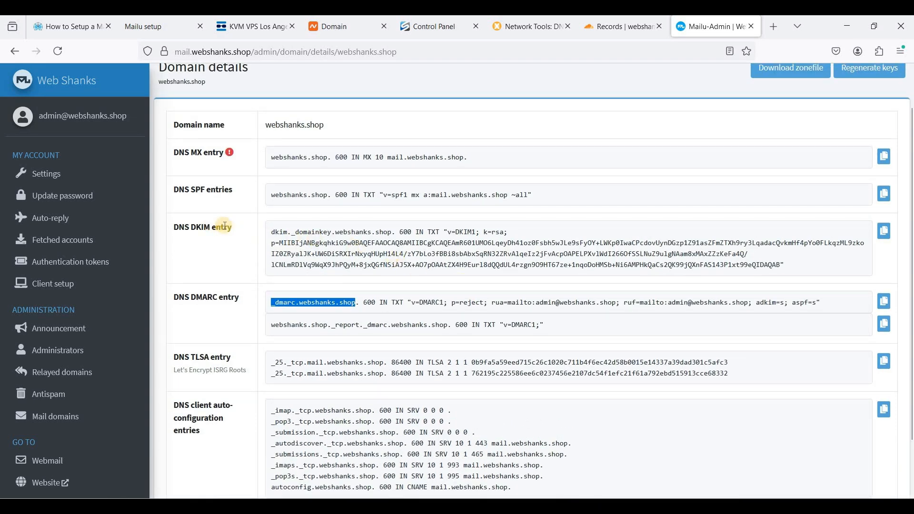
pyautogui.click(275, 230)
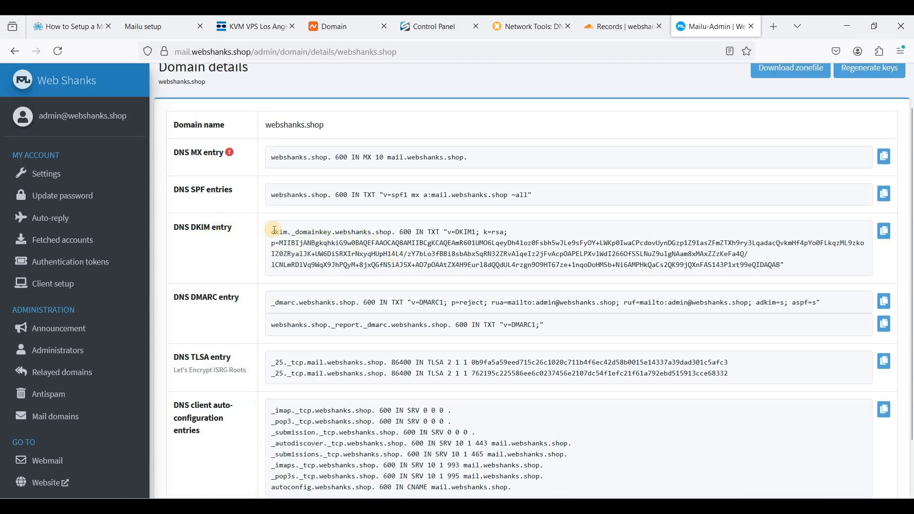
pyautogui.moveTo(274, 230); pyautogui.dragTo(400, 232)
pyautogui.hotkey('ctrl', 'c')
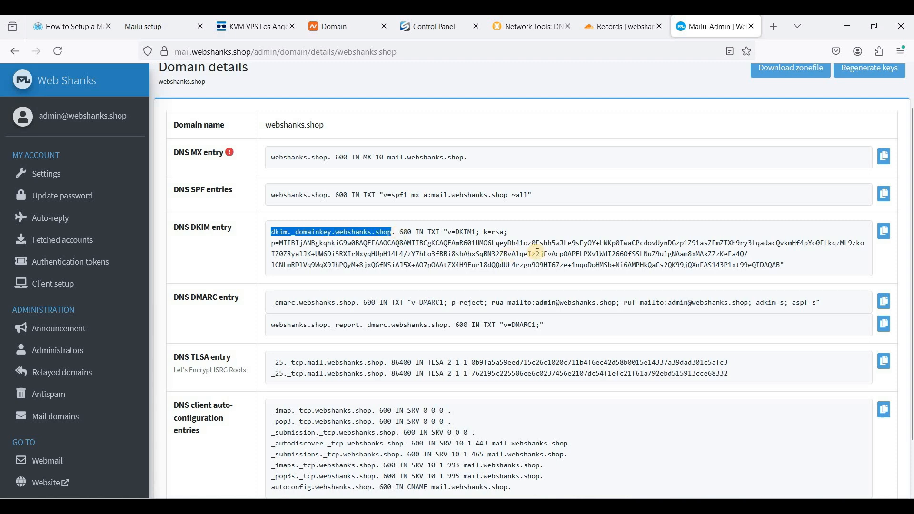
pyautogui.click(619, 26)
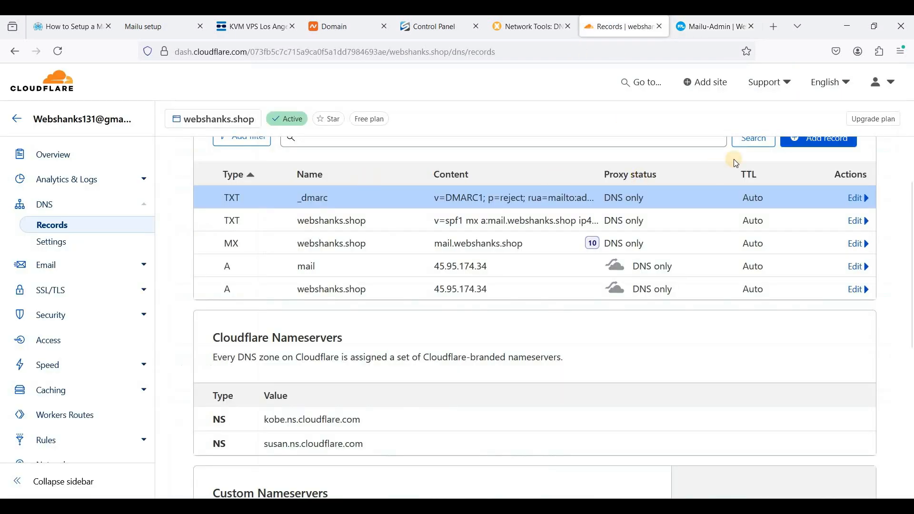
pyautogui.scroll(2, 799, 244)
pyautogui.click(799, 200)
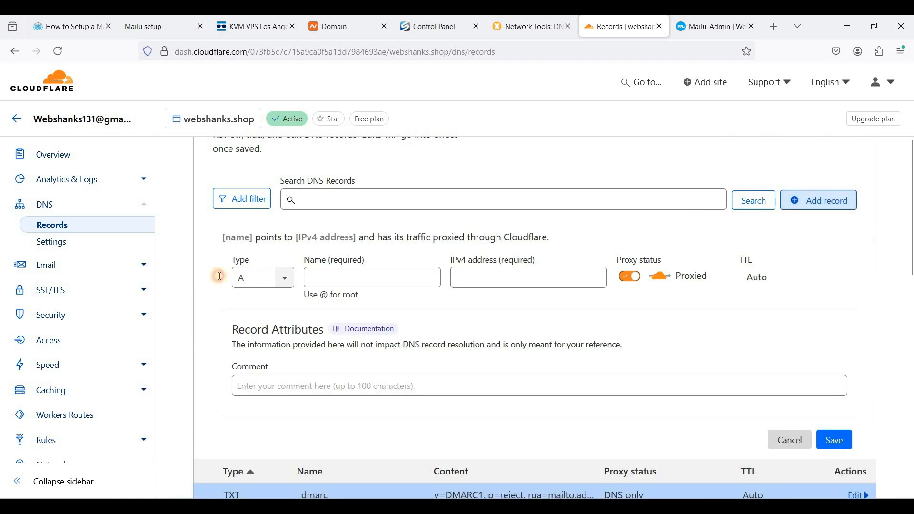
pyautogui.write('txt')
pyautogui.press('Return')
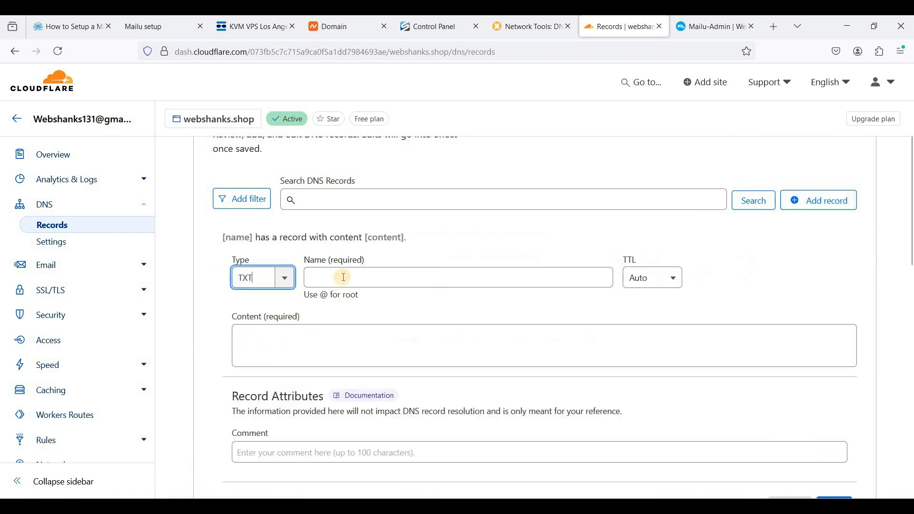
pyautogui.click(348, 278)
pyautogui.write('@')
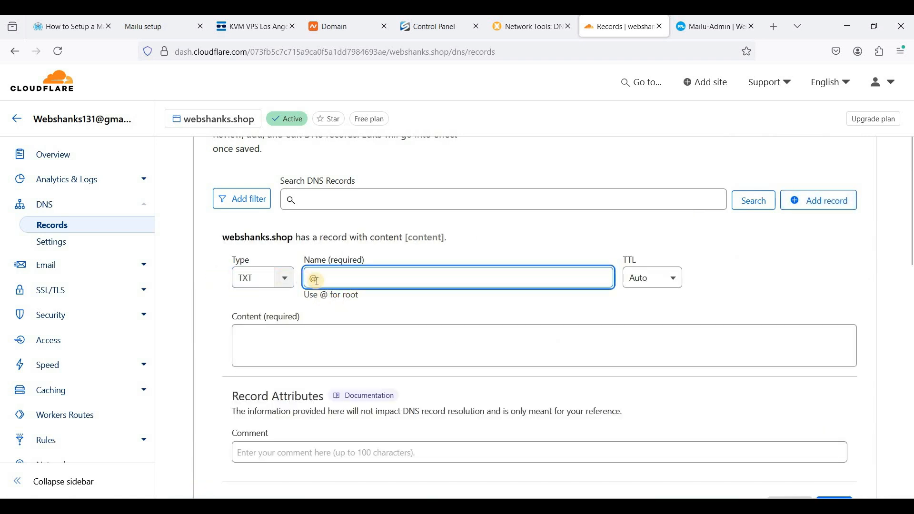
pyautogui.hotkey('ctrl', 'v')
# Step: Copy the DKIM value beginning v=DKIM1; k=rsa; p= from Mailu into the record's content and save it
pyautogui.click(308, 351)
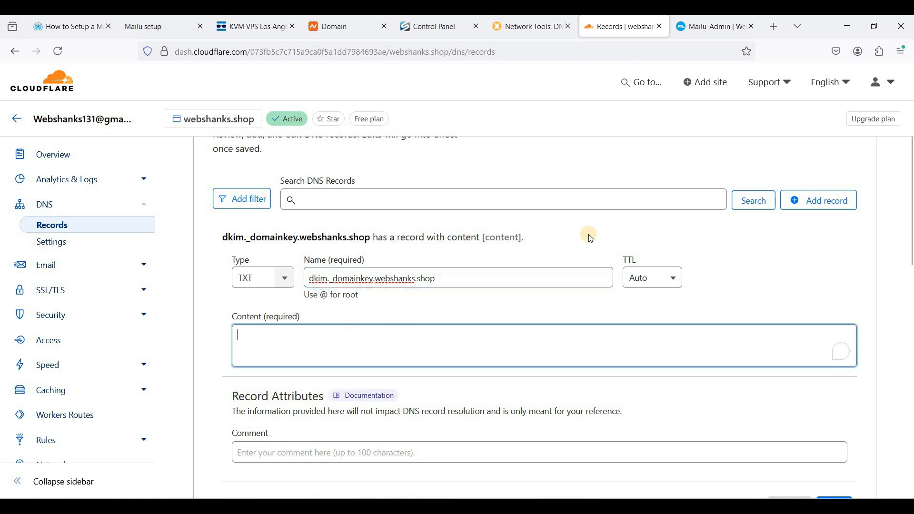
pyautogui.click(714, 28)
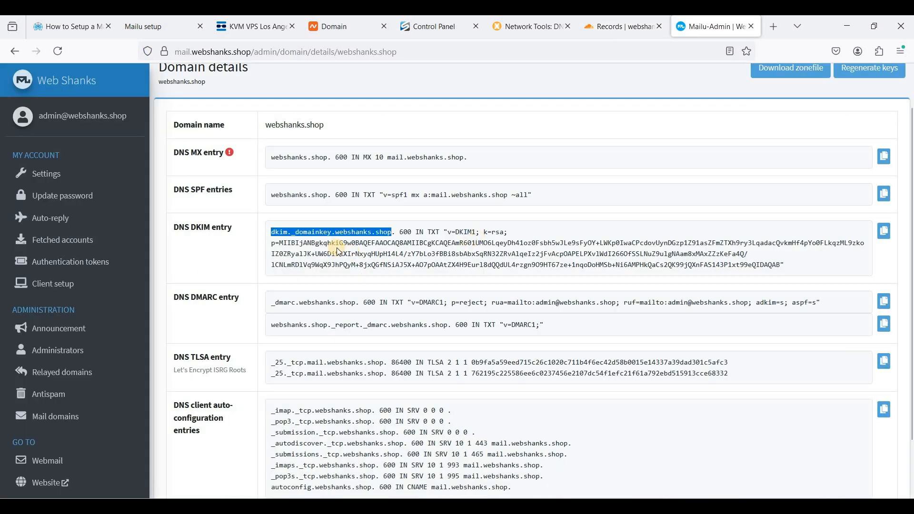
pyautogui.click(448, 232)
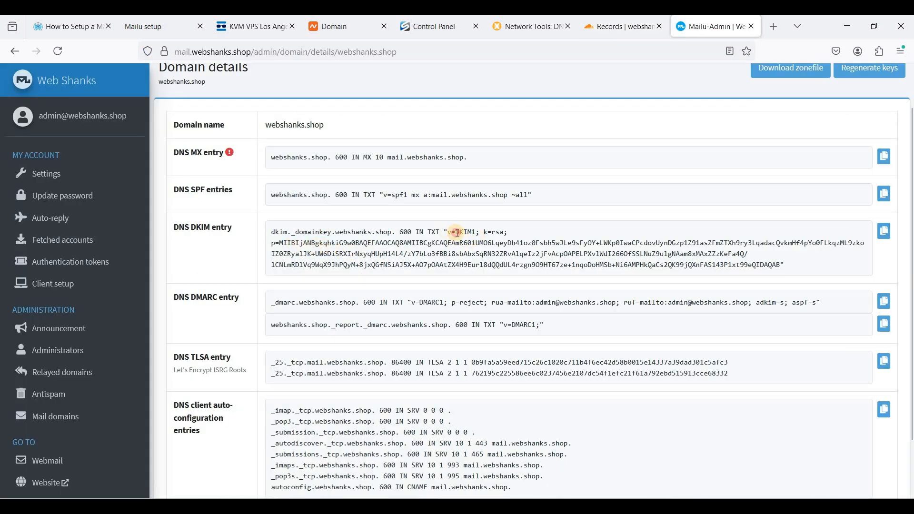
pyautogui.moveTo(465, 241); pyautogui.dragTo(780, 264)
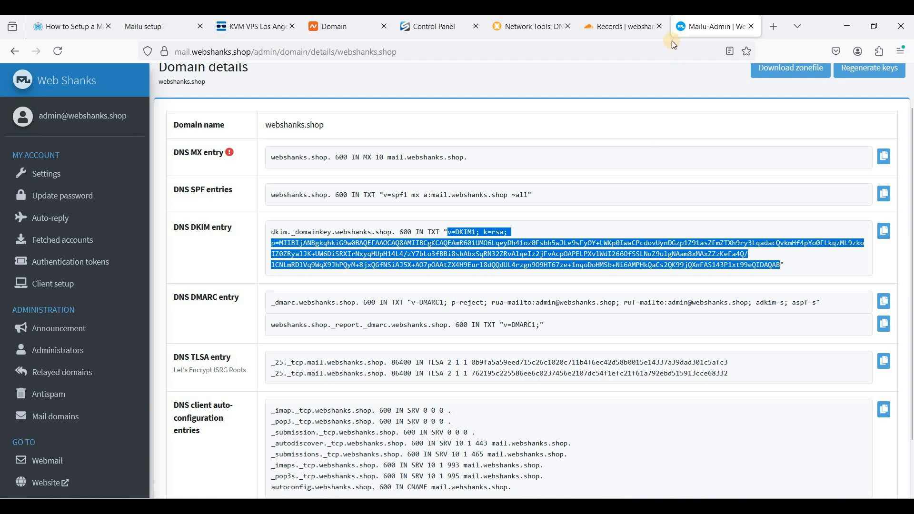
pyautogui.click(644, 32)
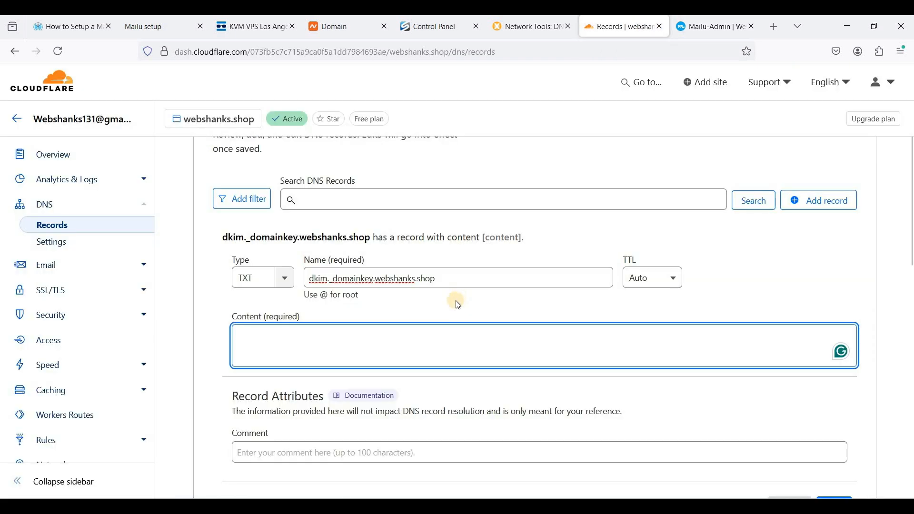
pyautogui.write('v=DKIM1; k=rsa; p=MIIBIjANBgkqhkiG9w0BAQEFAAOCAQ8AMIIBCgKCAQEAmR601UMO6LqeyDh41oz0Fsbh5wJLe9sFyOY+LWKp0lwaCPcdovUynDGzp1Z91asZFmZTXh9ry3LqadacQvkmHf4pYo0FLkqzML9zkoIZ0ZRyalJK+UW6DiSRXIrNxyqHUpH14L4/zY7bLo3fBBi8sbAbxSqRN32ZRvAlqeIz2jFvAcpOAPELPXvlWdI266OfSSLNuZ9ulgNAam8xMAxZZzKeFa4Q/lCNLmRDlVq9WqX9JhPQyM+8jxQGfNSiAJ5X+AO7pOAAtZX4H9Eurl8dQQdUL4rzgn9O9HT67ze+1nqoDoHMSb+Ni6AMPHkQaCs2QK99jQXnFAS143P1xt99eQIDAQAB')
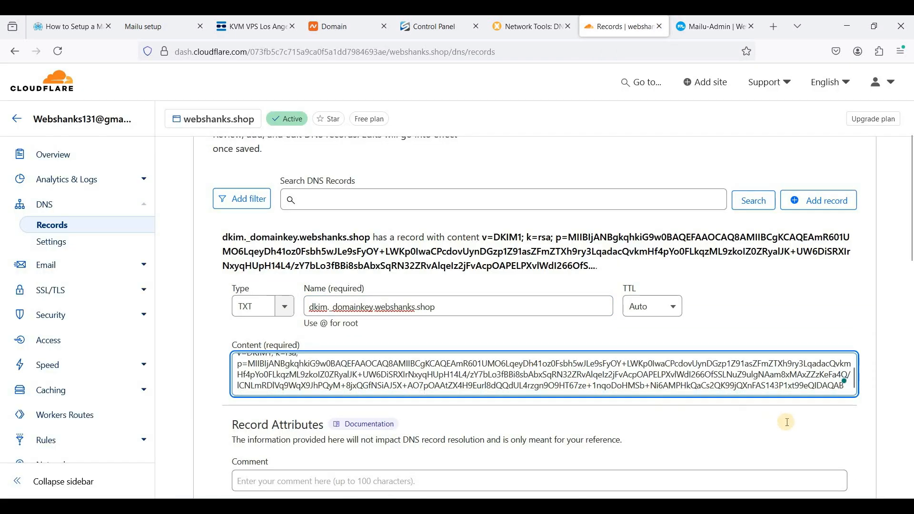
pyautogui.scroll(-1, 835, 457)
pyautogui.click(840, 478)
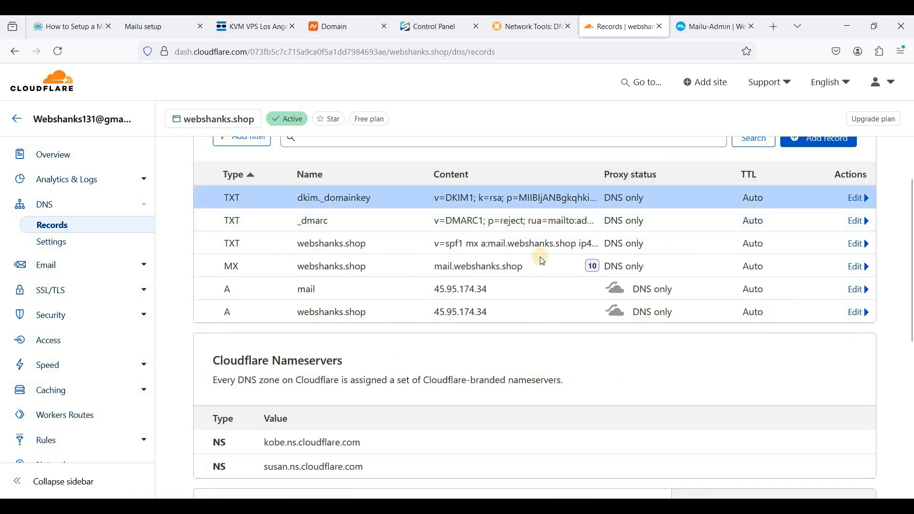
pyautogui.scroll(1, 511, 323)
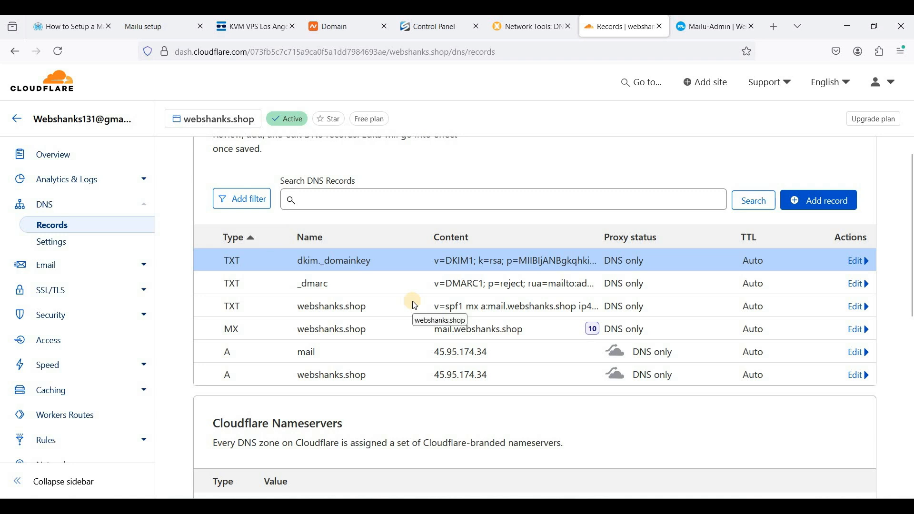
pyautogui.scroll(2, 416, 305)
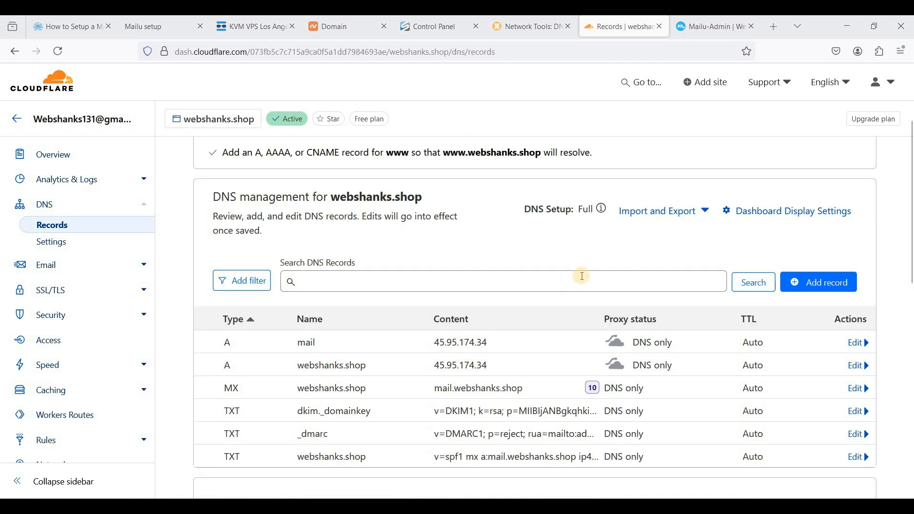
# Step: Start adding a new user to the webshanks.shop mail domain, entering the user's e-mail name and displayed full name
pyautogui.click(709, 27)
pyautogui.click(53, 418)
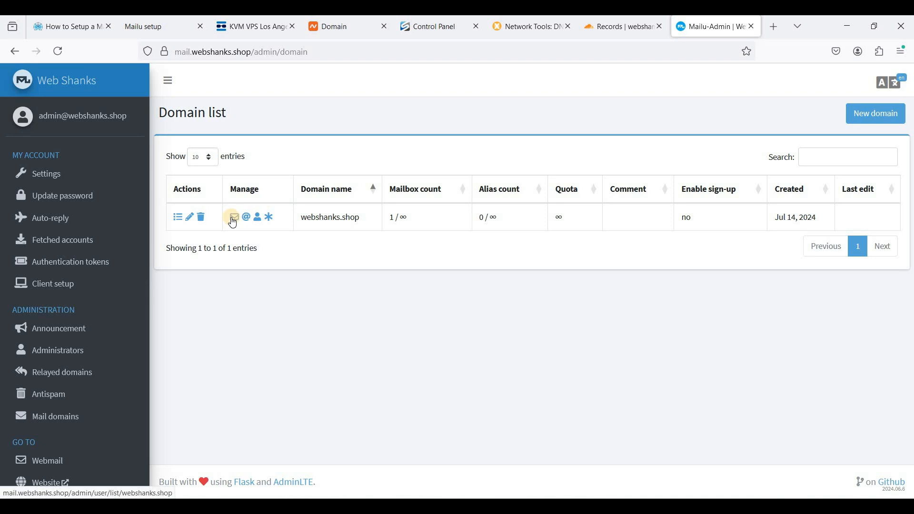
pyautogui.click(234, 223)
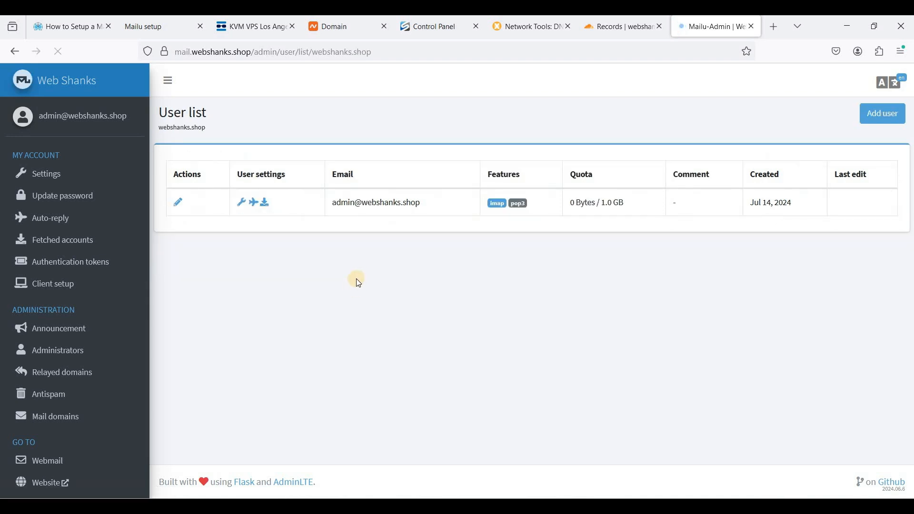
pyautogui.click(881, 113)
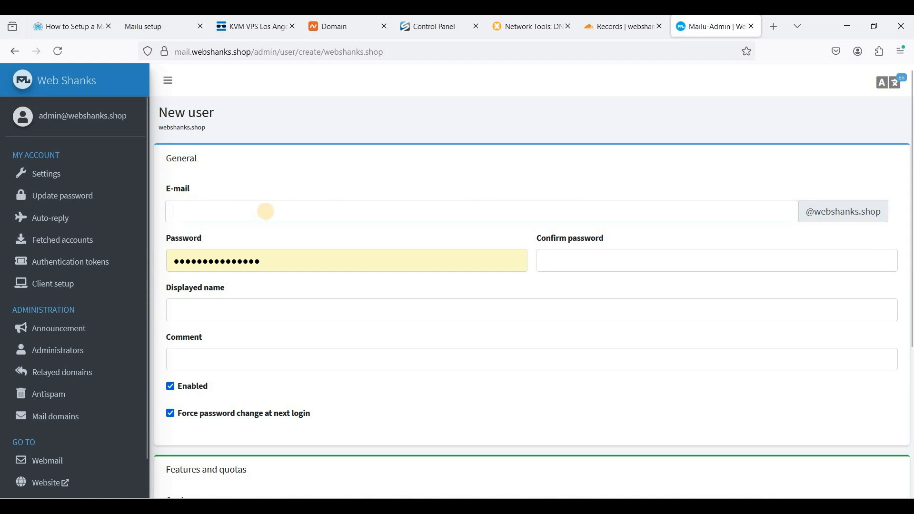
pyautogui.click(266, 211)
pyautogui.click(240, 313)
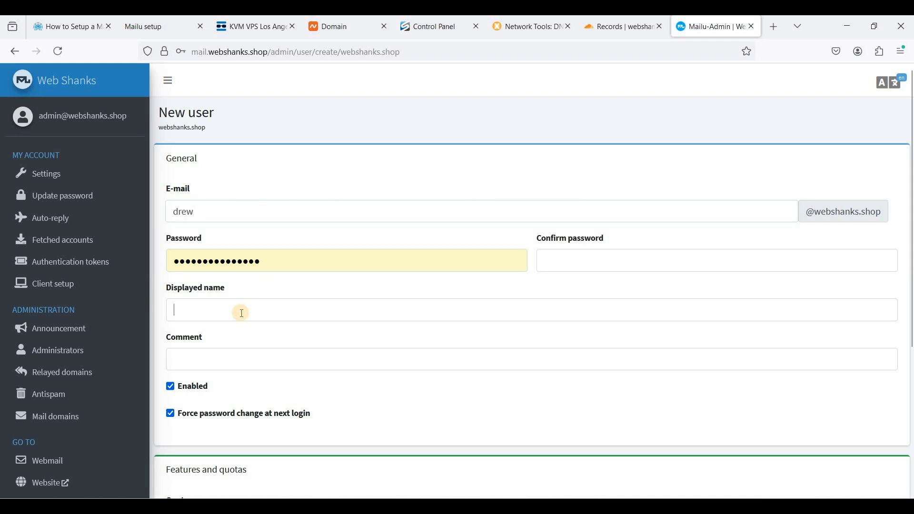
pyautogui.write('Drew')
pyautogui.press('Down')
pyautogui.press('Return')
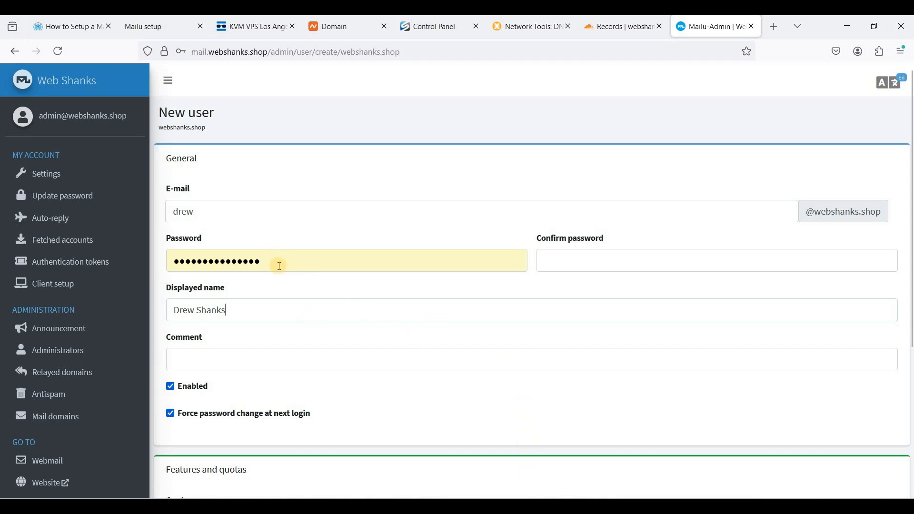
# Step: Paste the account password into both password fields and save the new user
pyautogui.moveTo(279, 266); pyautogui.dragTo(150, 267)
pyautogui.hotkey('ctrl', 'v')
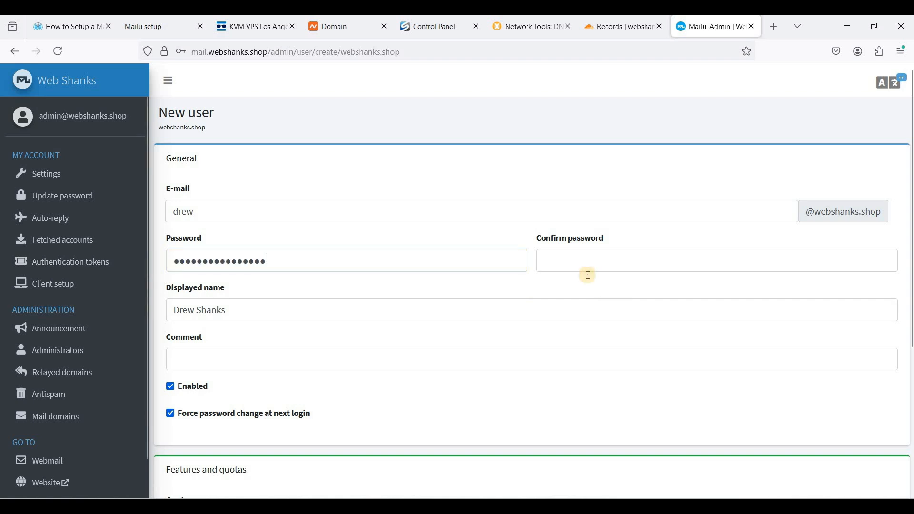
pyautogui.click(588, 275)
pyautogui.hotkey('ctrl', 'v')
pyautogui.hotkey('ctrl', 'a')
pyautogui.scroll(-4, 314, 409)
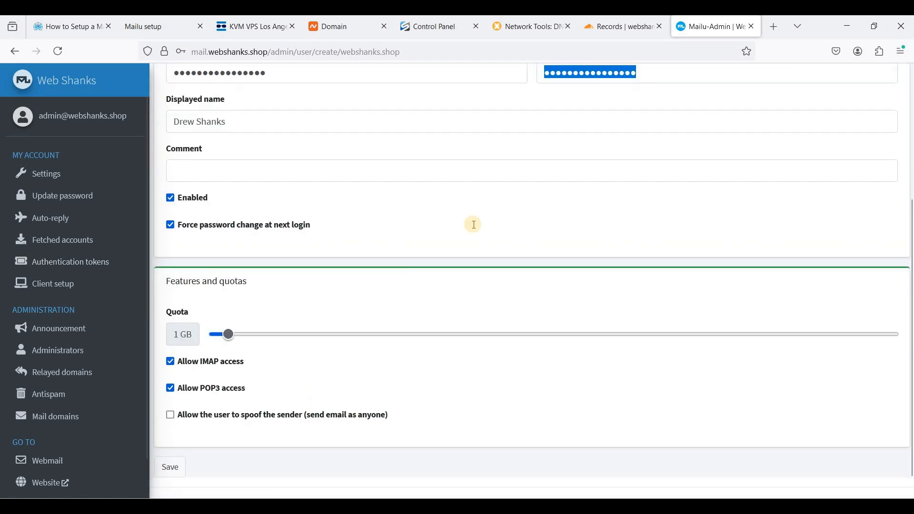
pyautogui.click(420, 265)
pyautogui.scroll(-1, 174, 455)
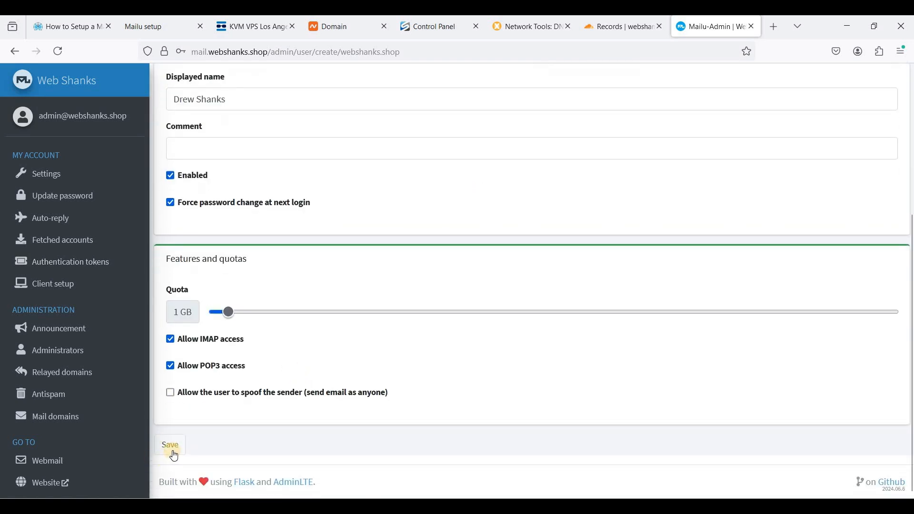
pyautogui.click(174, 456)
pyautogui.click(336, 194)
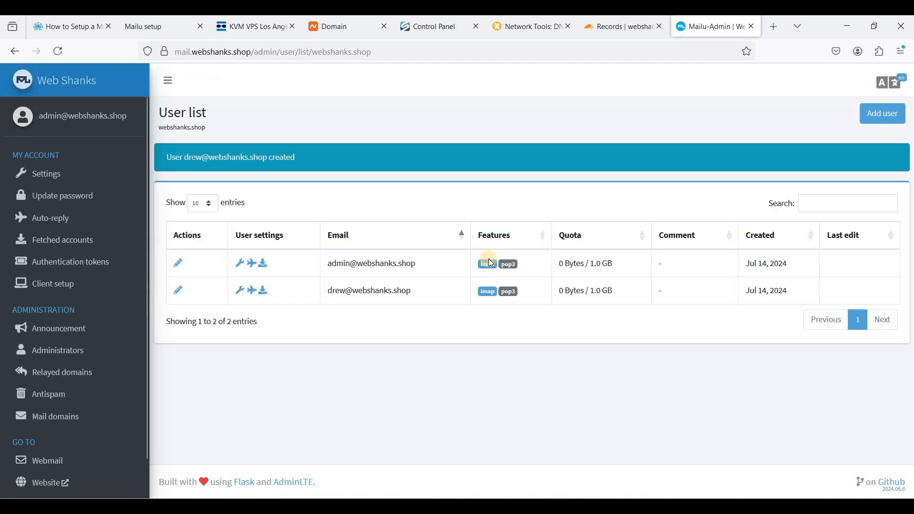
# Step: Open Webmail in a new browser tab
pyautogui.rightClick(34, 466)
pyautogui.click(158, 228)
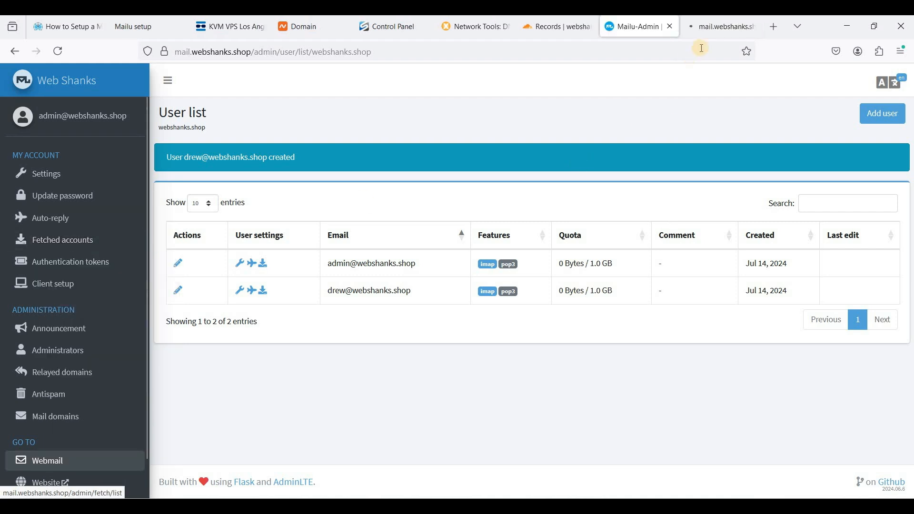
pyautogui.click(717, 27)
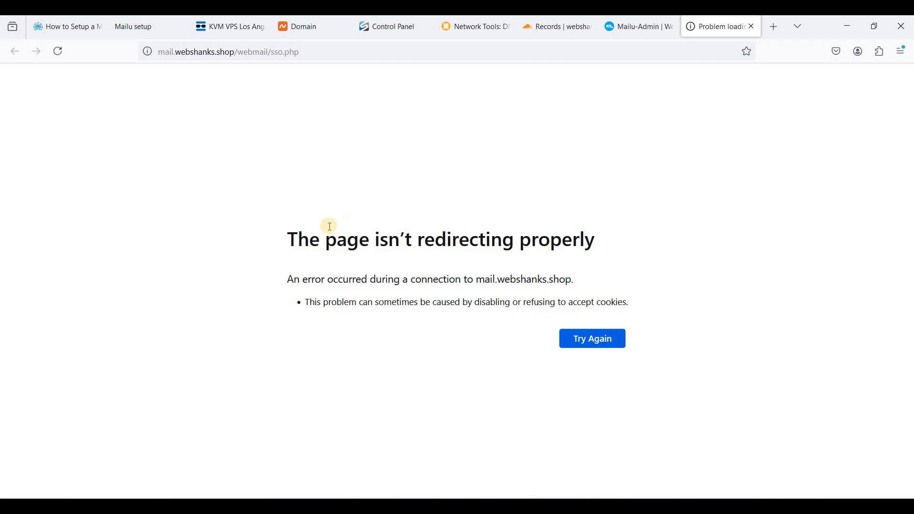
pyautogui.tripleClick(577, 242)
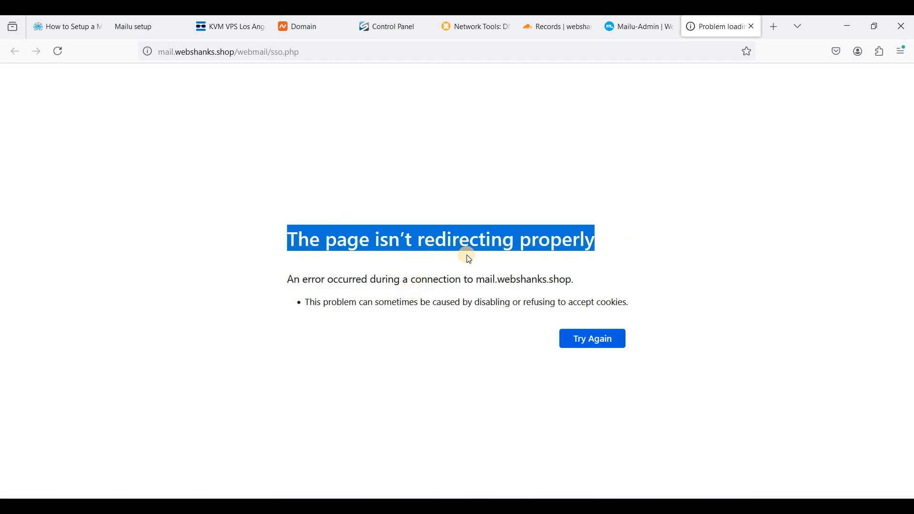
pyautogui.click(325, 256)
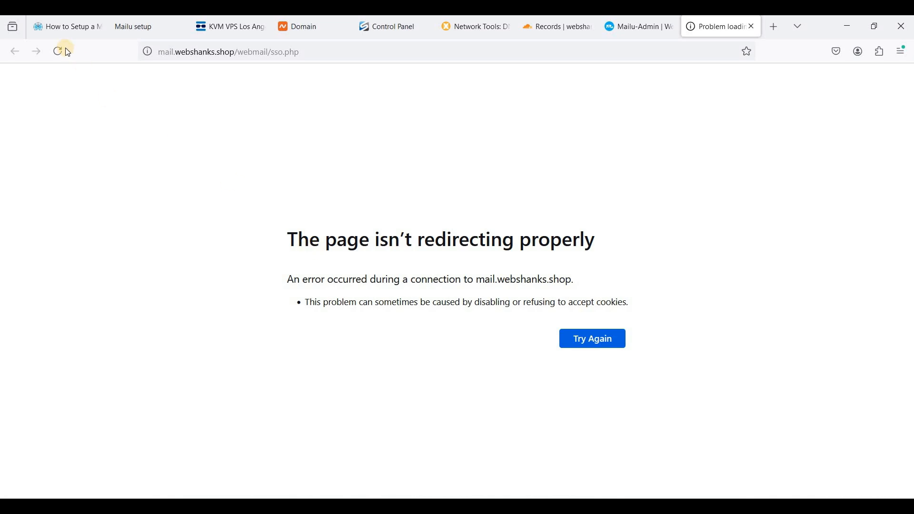
# Step: Copy the command docker compose down && docker compose up -d from the guide's Troubleshooting section
pyautogui.click(64, 28)
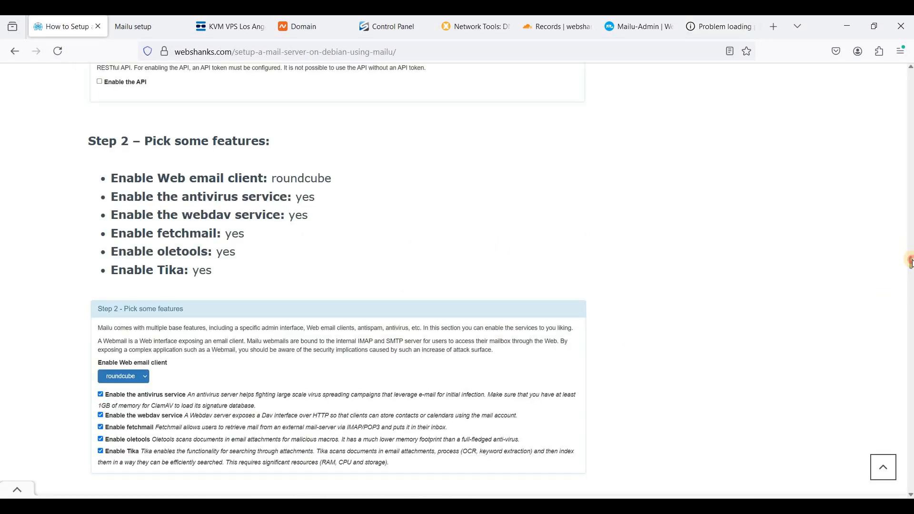
pyautogui.moveTo(909, 261); pyautogui.dragTo(898, 439)
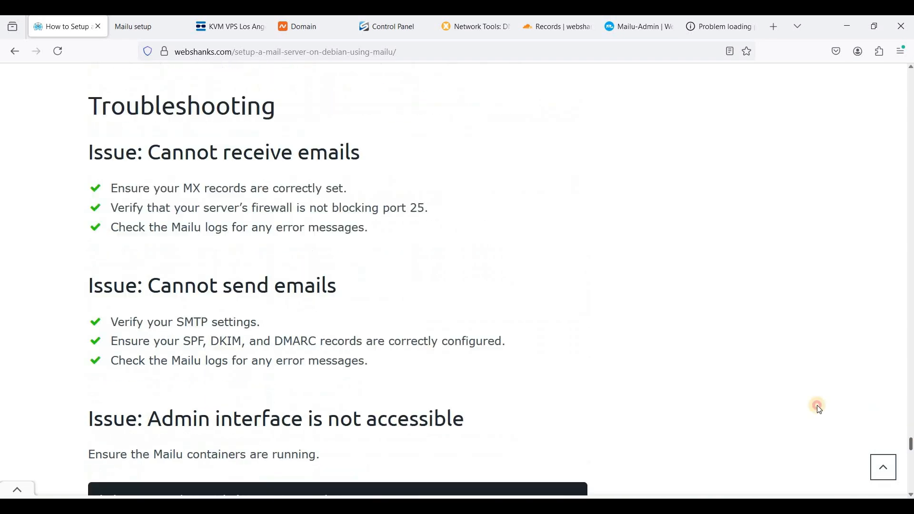
pyautogui.scroll(-5, 594, 370)
pyautogui.scroll(4, 122, 316)
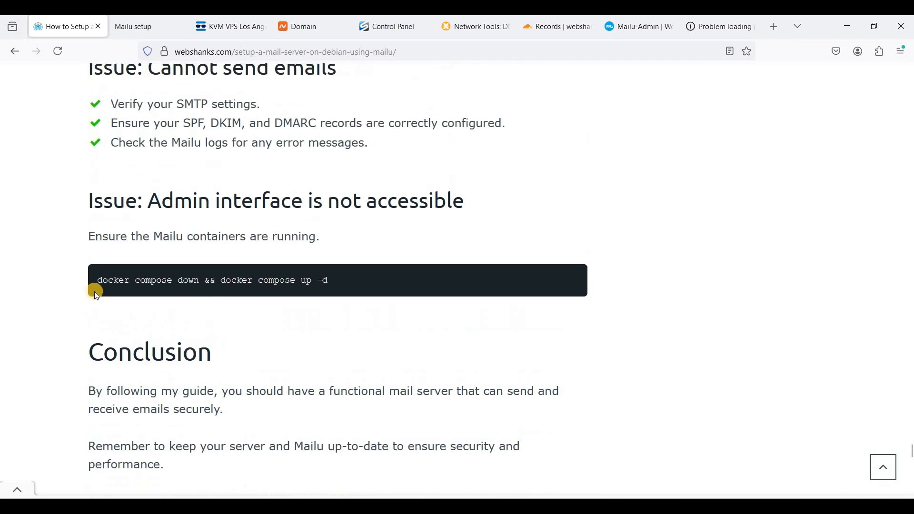
pyautogui.tripleClick(387, 280)
pyautogui.hotkey('ctrl', 'c')
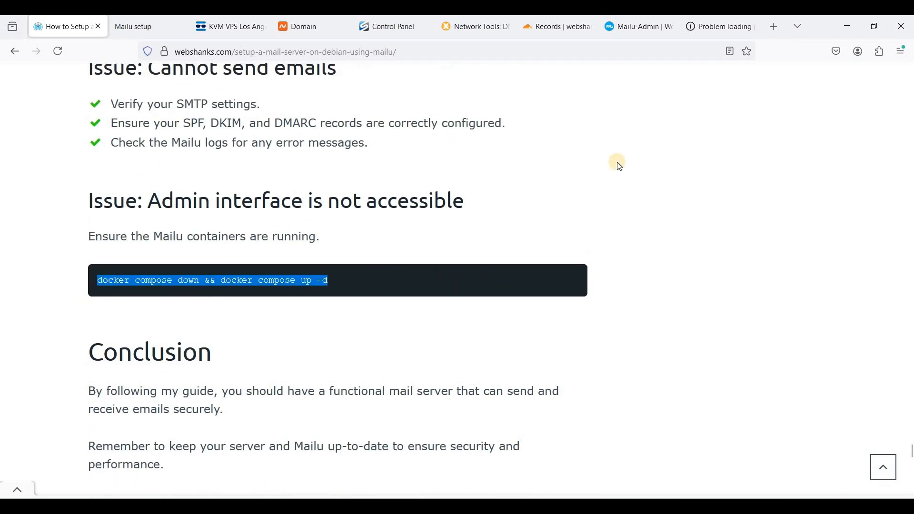
# Step: Paste the copied command into the VPS terminal session
pyautogui.click(685, 37)
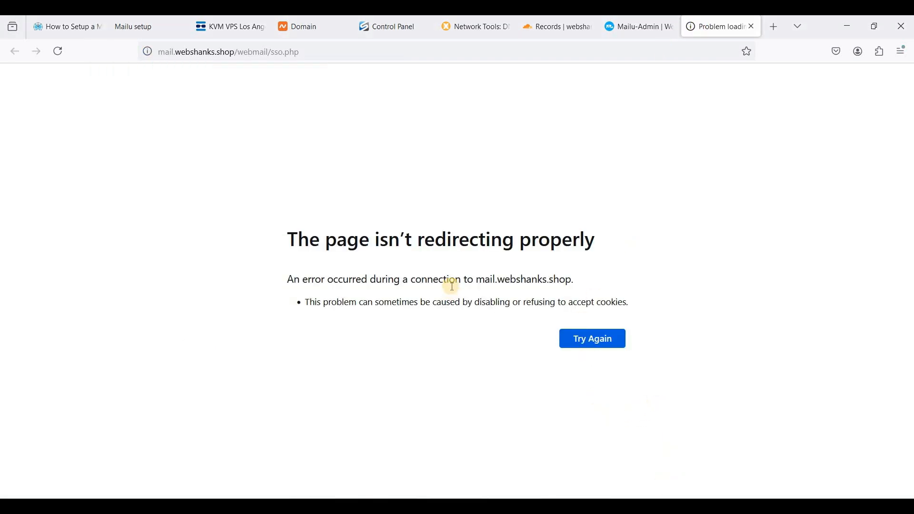
pyautogui.hotkey('alt', 'Tab')
pyautogui.rightClick(453, 200)
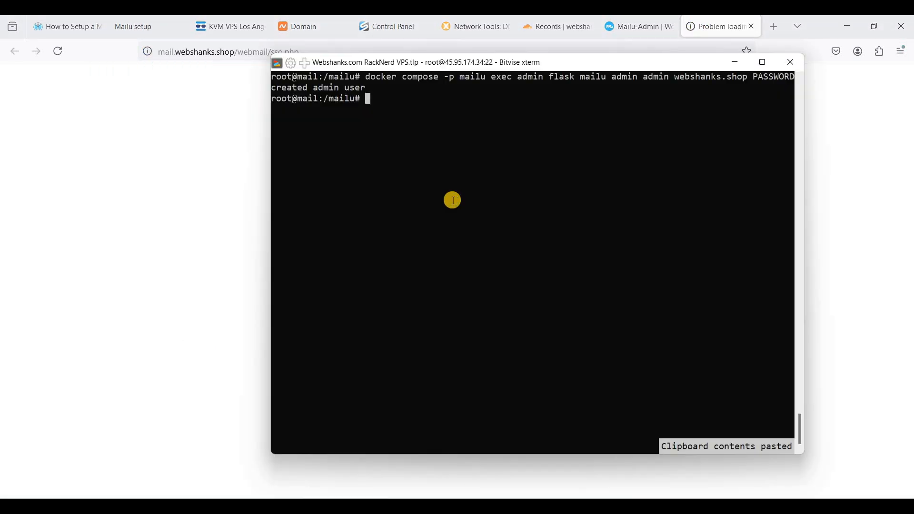
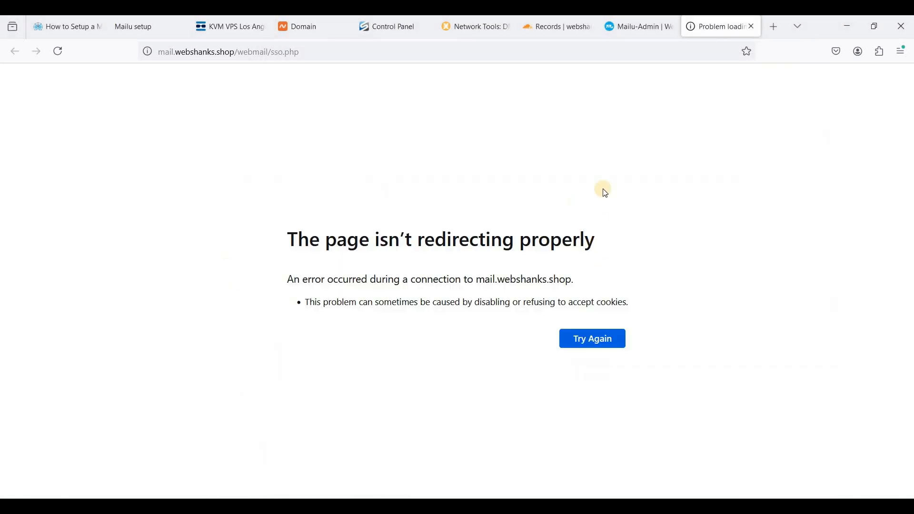
# Step: Reload the webmail page until the inbox loads
pyautogui.rightClick(685, 235)
pyautogui.click(683, 204)
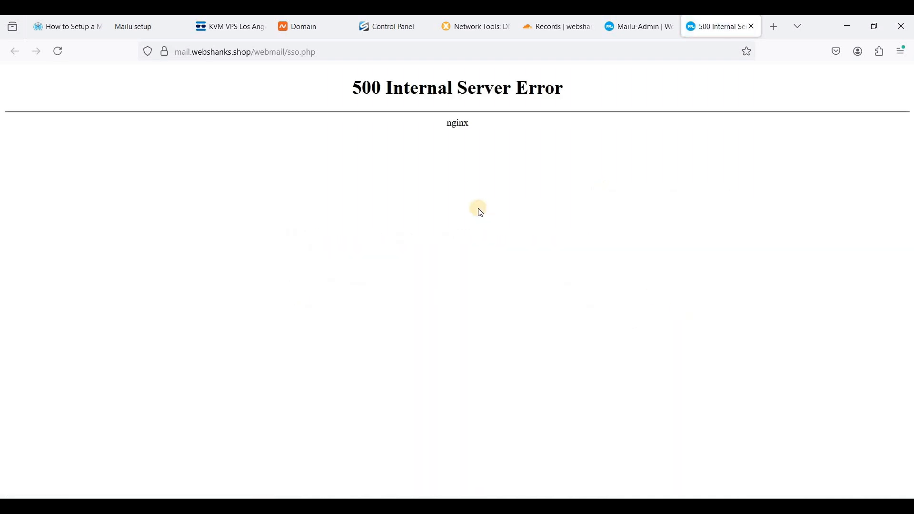
pyautogui.rightClick(478, 181)
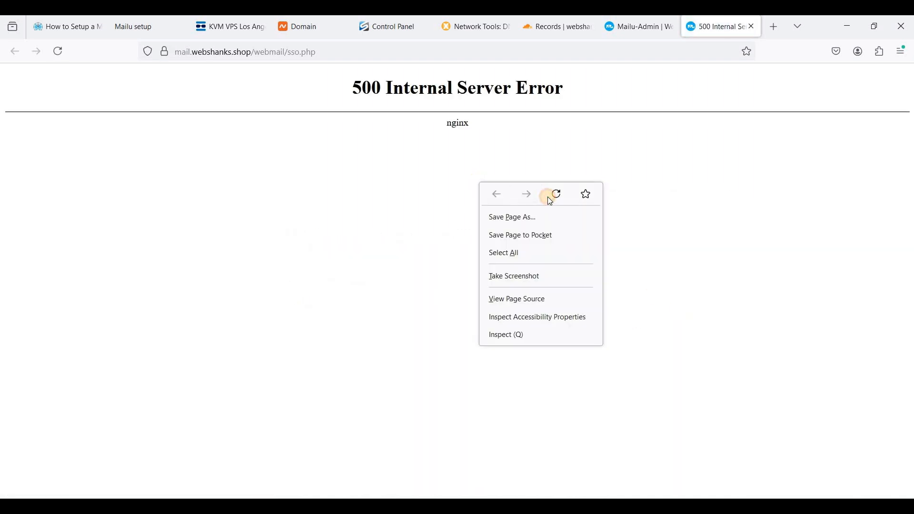
pyautogui.click(548, 195)
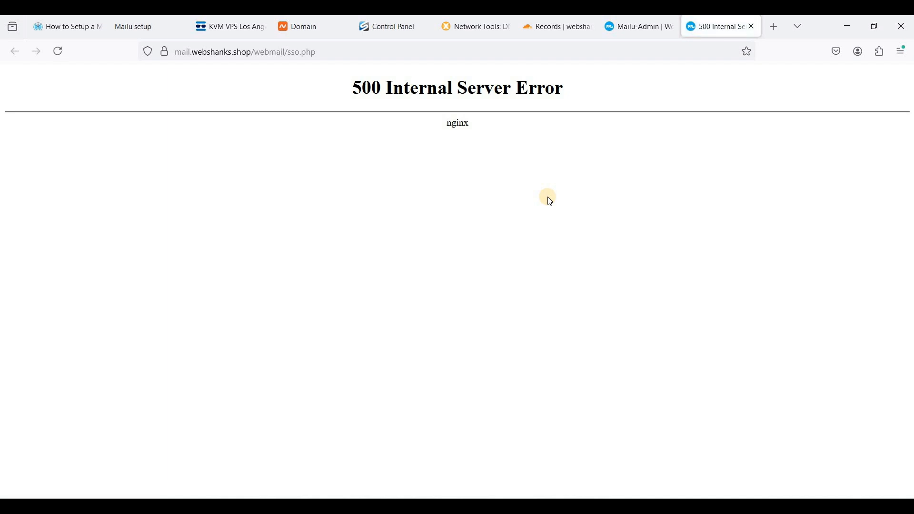
pyautogui.press('F5')
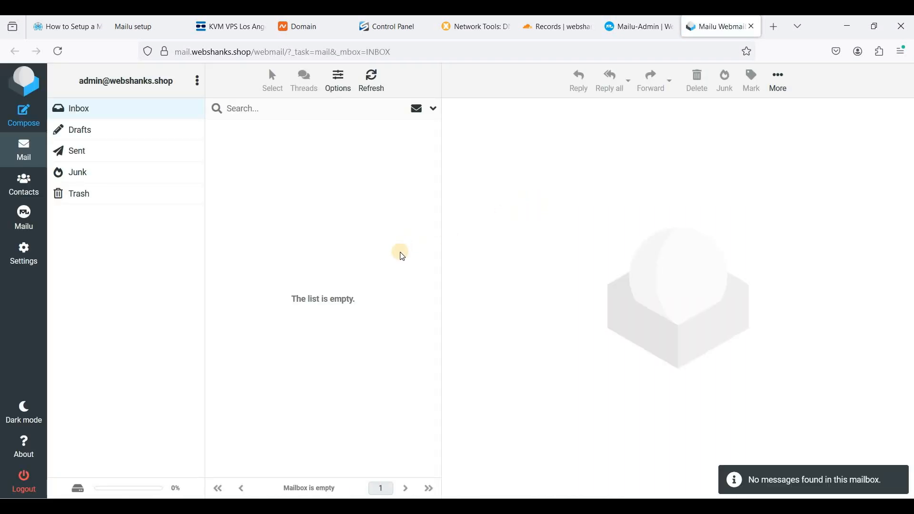
pyautogui.click(27, 123)
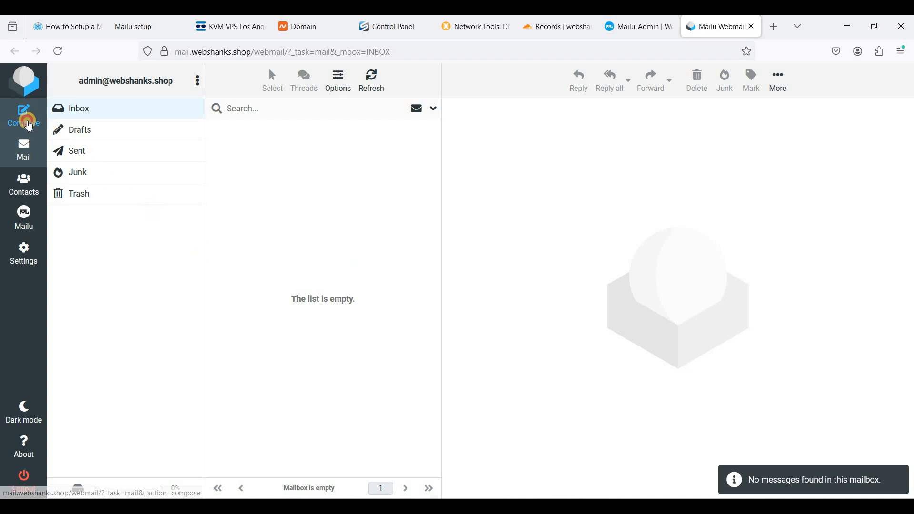
pyautogui.click(773, 30)
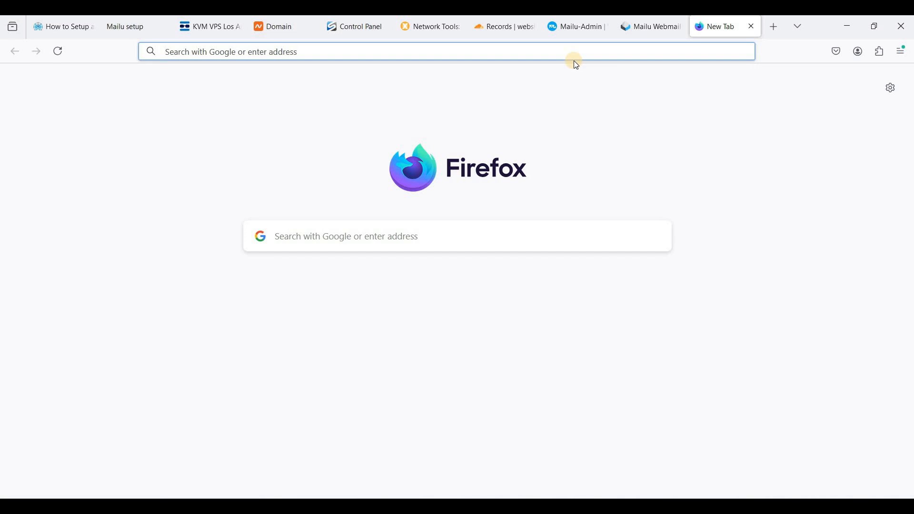
pyautogui.write('www.mail-tester.com')
pyautogui.press('Return')
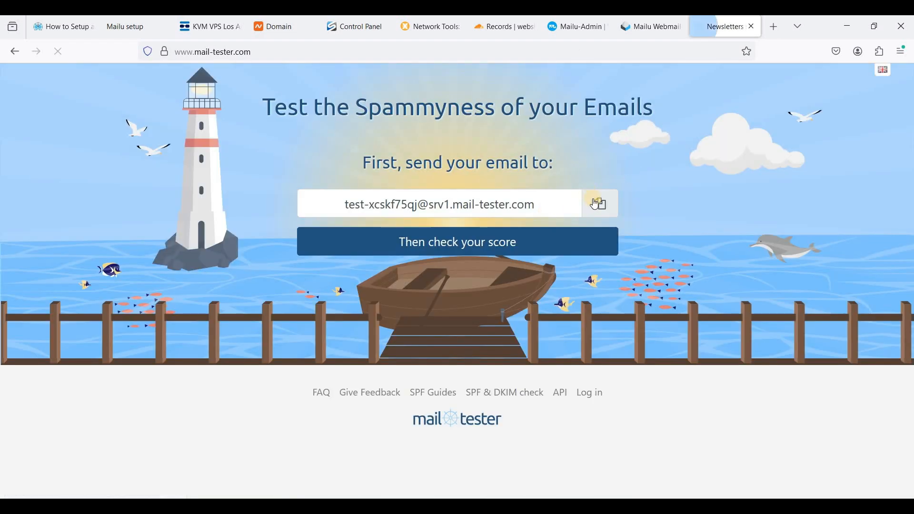
pyautogui.click(601, 209)
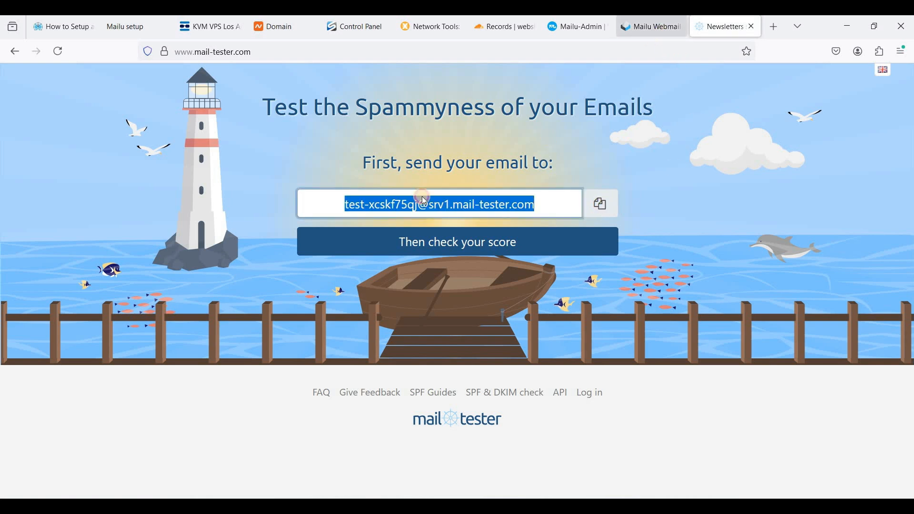
# Step: Address the new message to the mail-tester test address and paste the sample email text into the body
pyautogui.click(654, 27)
pyautogui.hotkey('ctrl', 'v')
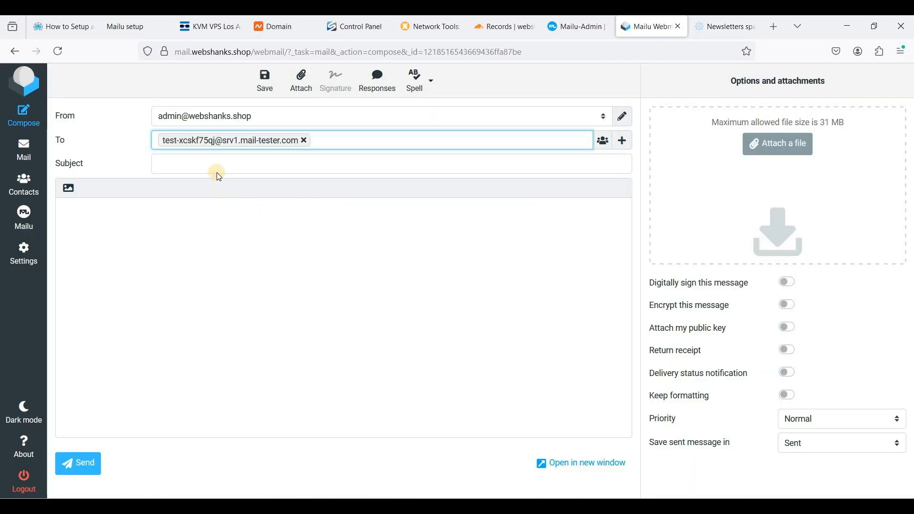
pyautogui.press('Tab')
pyautogui.press('Tab')
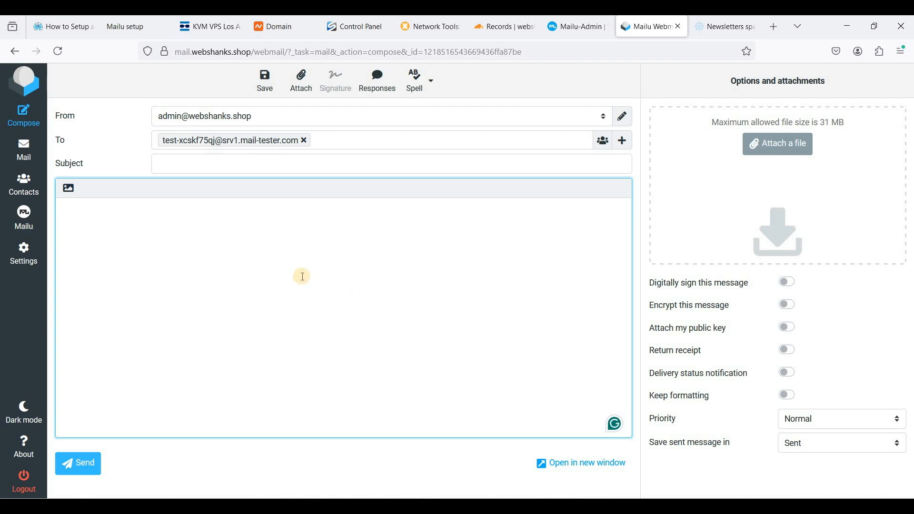
pyautogui.hotkey('ctrl', 'v')
# Step: Move the body's title line Discover the Perfect Weekend Getaway to Unwind and Rejuvenate into the Subject and send the message
pyautogui.scroll(3, 303, 275)
pyautogui.moveTo(331, 208); pyautogui.dragTo(2, 212)
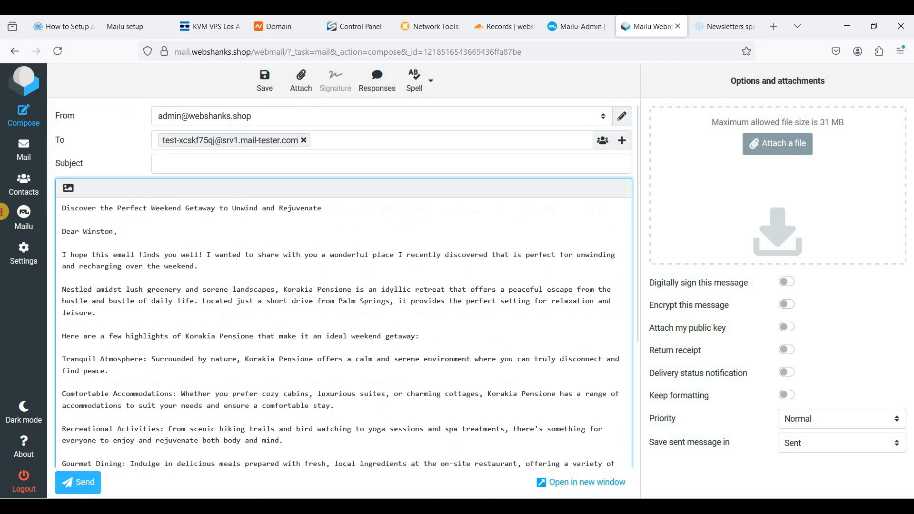
pyautogui.hotkey('ctrl', 'x')
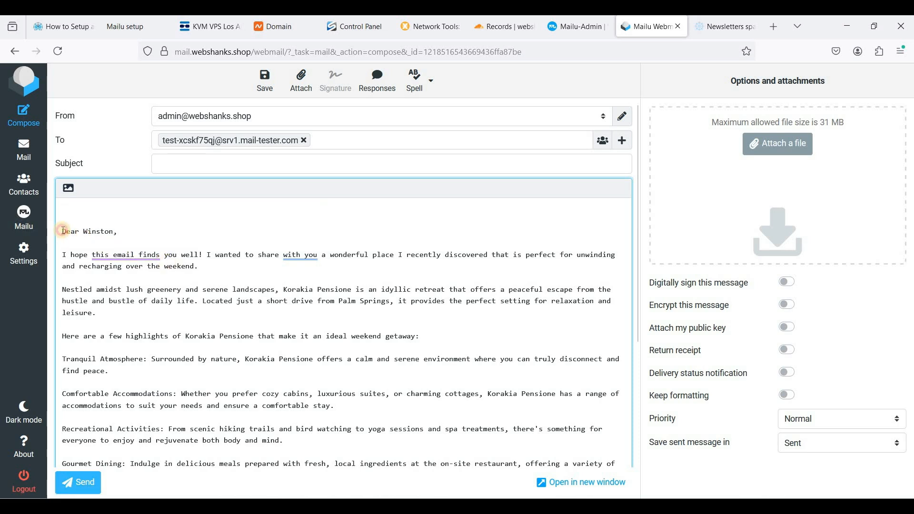
pyautogui.click(63, 231)
pyautogui.press('BackSpace')
pyautogui.press('BackSpace')
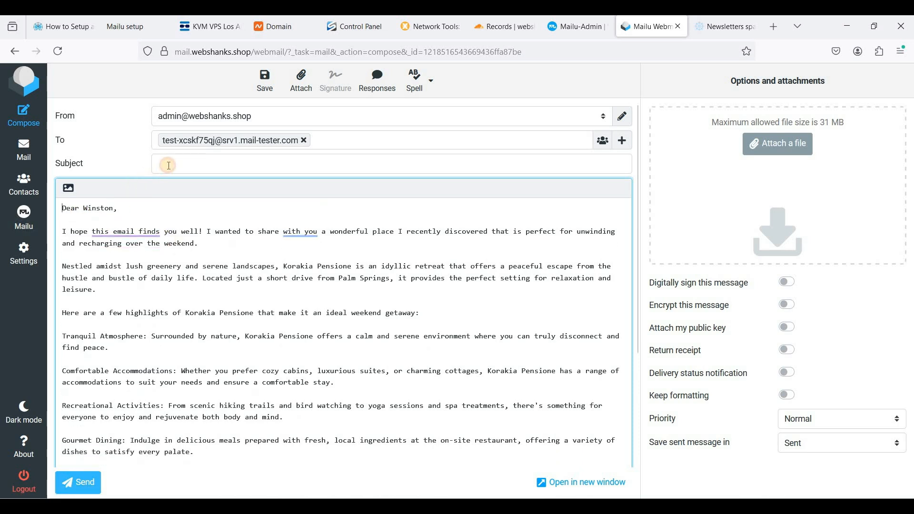
pyautogui.click(168, 165)
pyautogui.hotkey('ctrl', 'v')
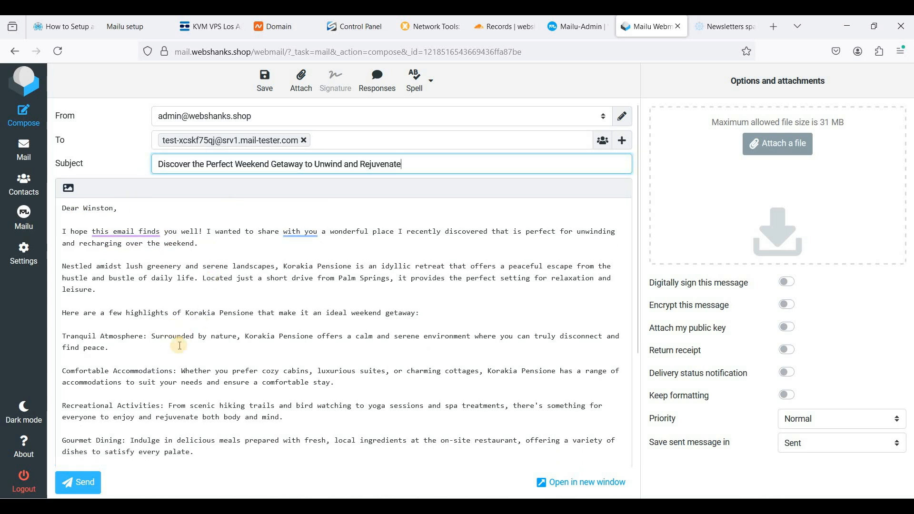
pyautogui.click(92, 478)
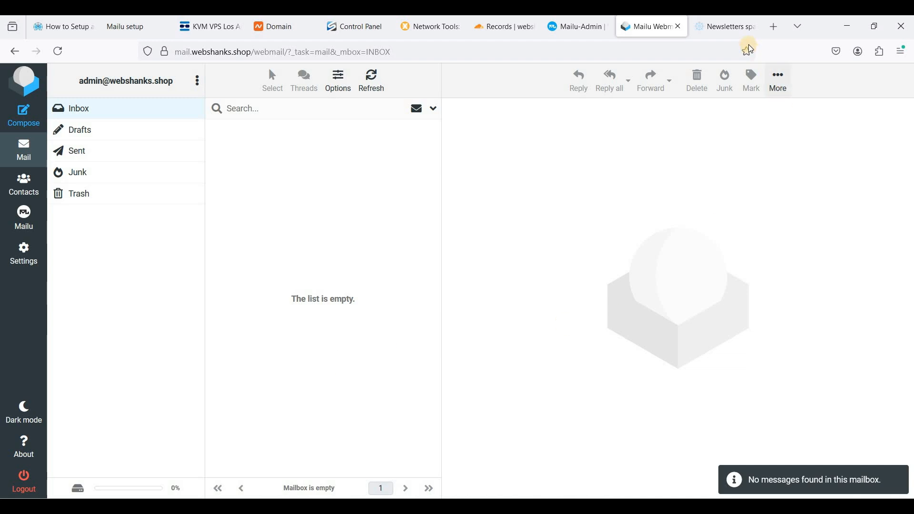
# Step: Check the message's spam score and details on mail-tester
pyautogui.click(729, 27)
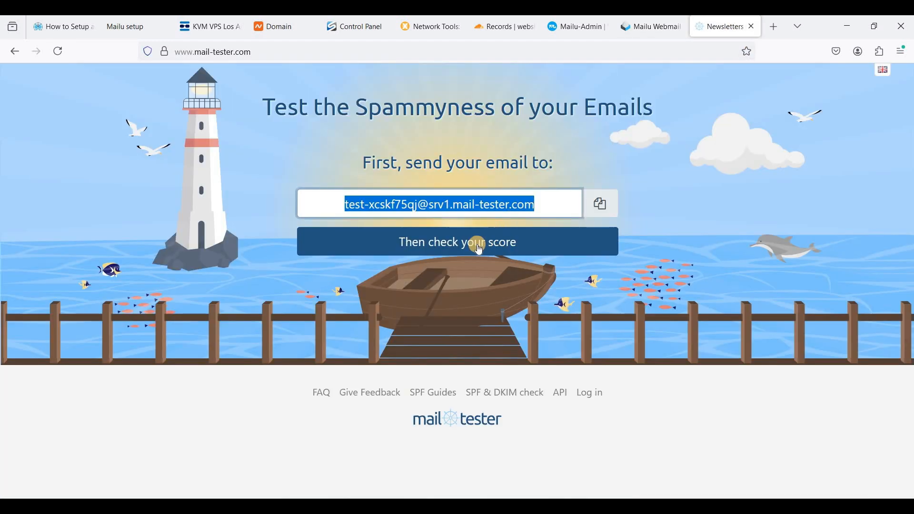
pyautogui.click(476, 251)
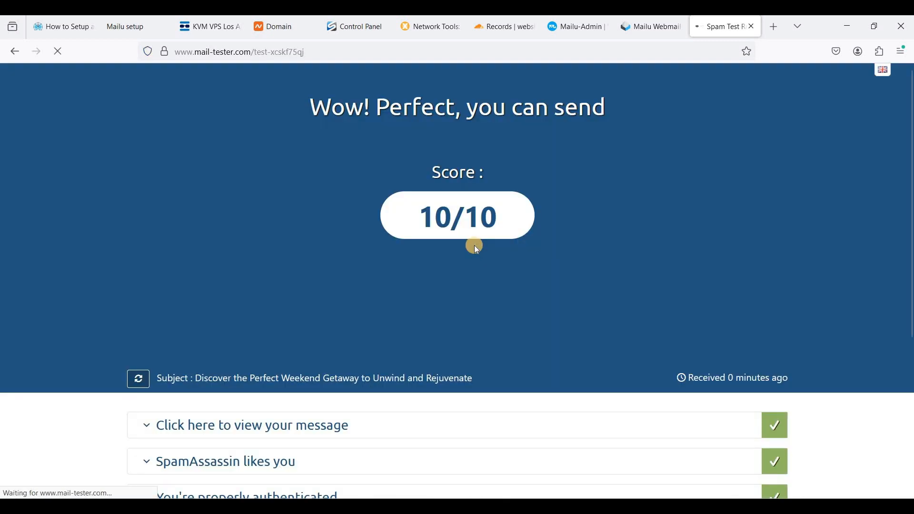
pyautogui.scroll(-3, 471, 245)
pyautogui.scroll(3, 391, 225)
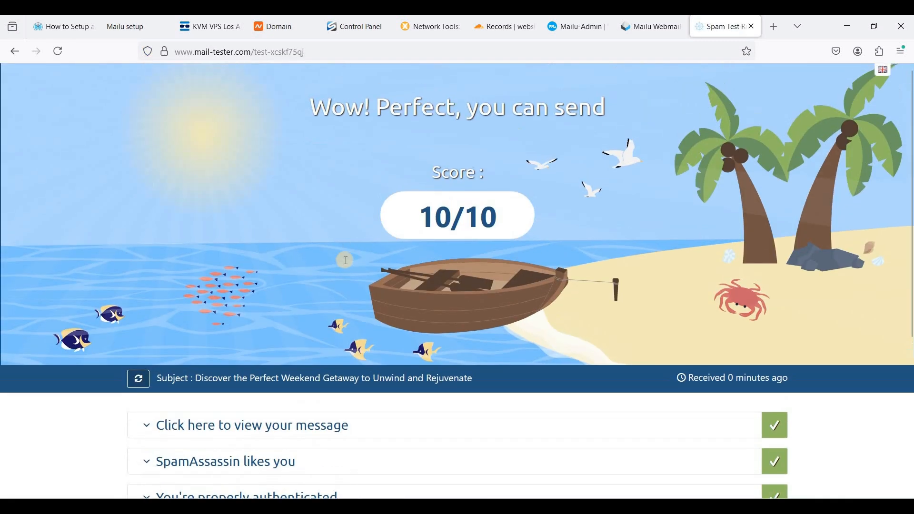
pyautogui.scroll(-3, 320, 299)
pyautogui.click(314, 300)
pyautogui.scroll(-3, 262, 259)
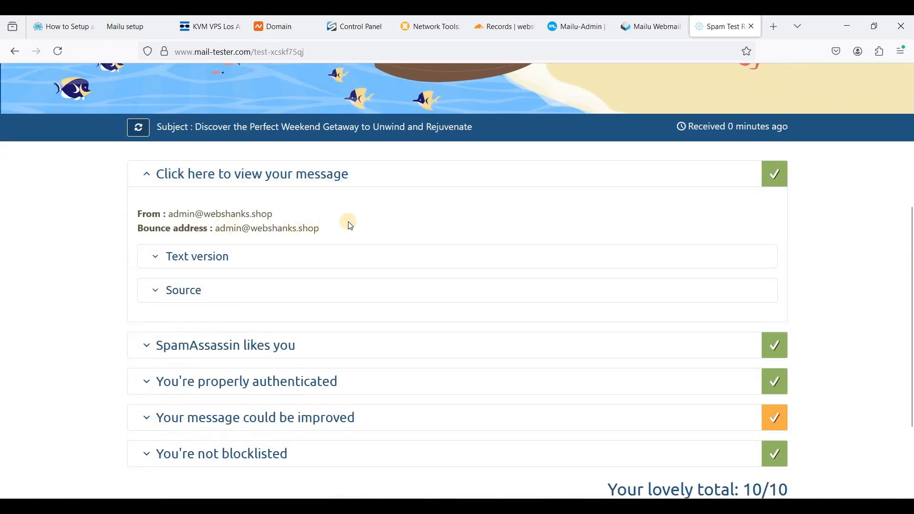
# Step: Compose another message addressed to the Gmail and Proton Mail test recipients
pyautogui.hotkey('ctrl', 'pageup')
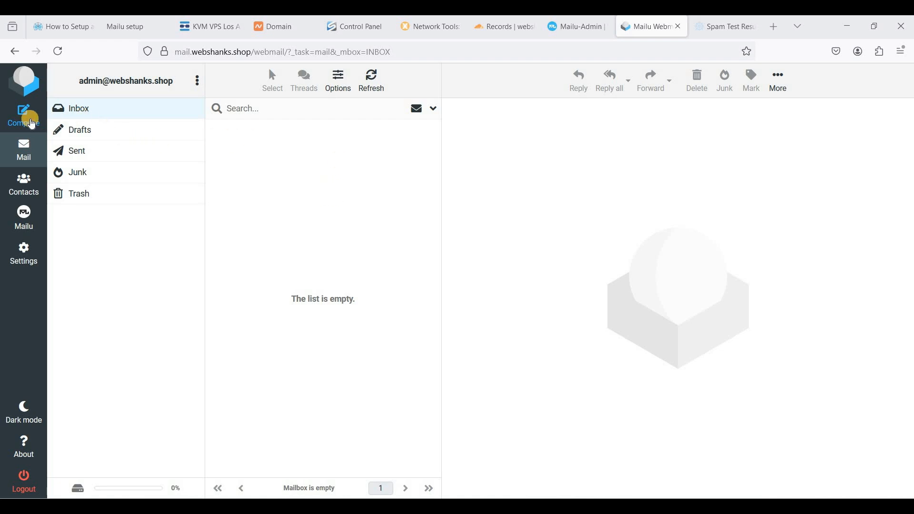
pyautogui.click(28, 119)
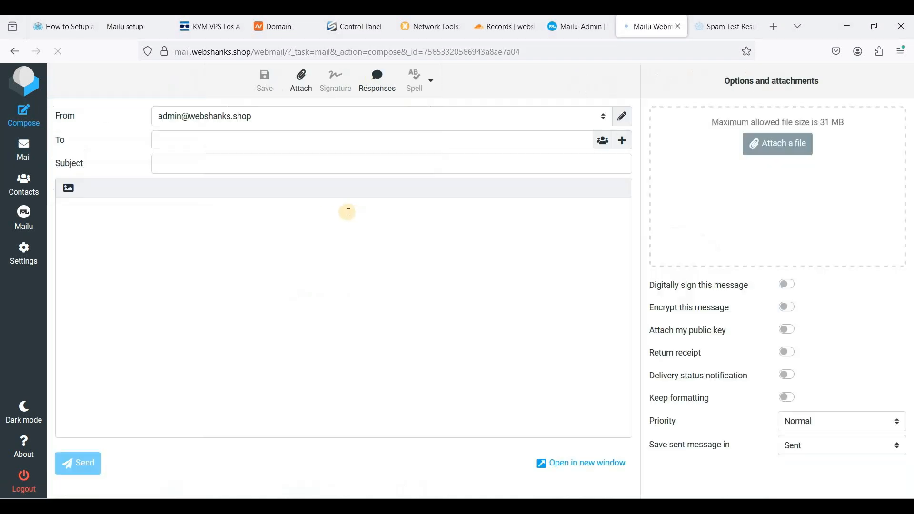
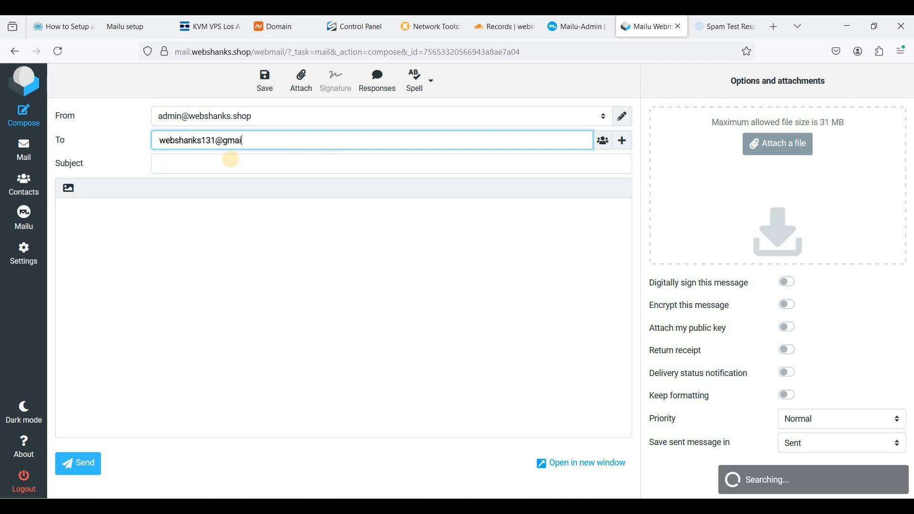
pyautogui.press('Return')
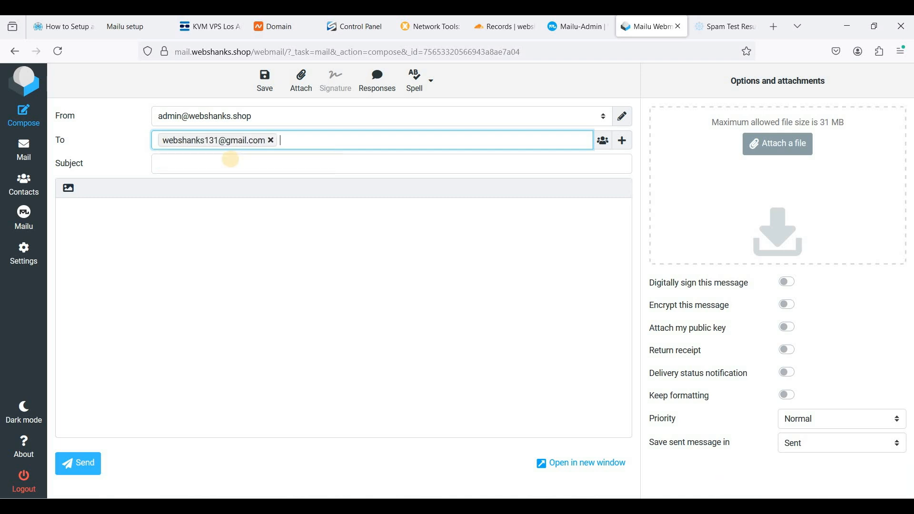
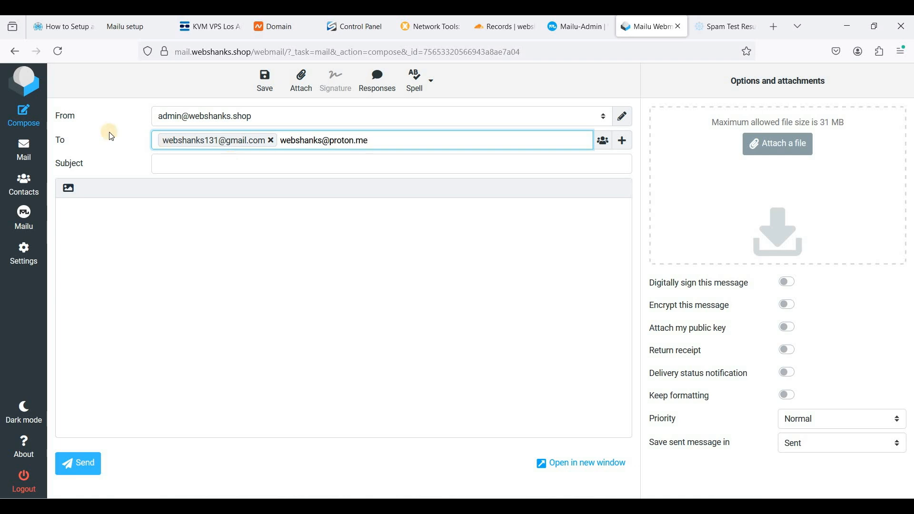
# Step: Set the subject to Discover the Perfect Weekend Getaway to Unwind and Rejuvenate
pyautogui.click(205, 169)
pyautogui.write('d')
pyautogui.press('Down')
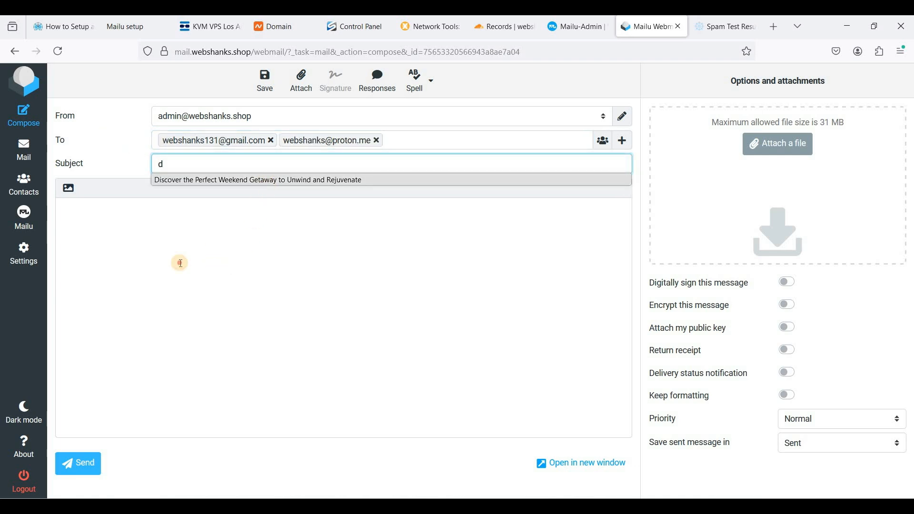
pyautogui.press('Return')
# Step: Paste the sample email text into the body, delete its title line, and send the message
pyautogui.click(178, 275)
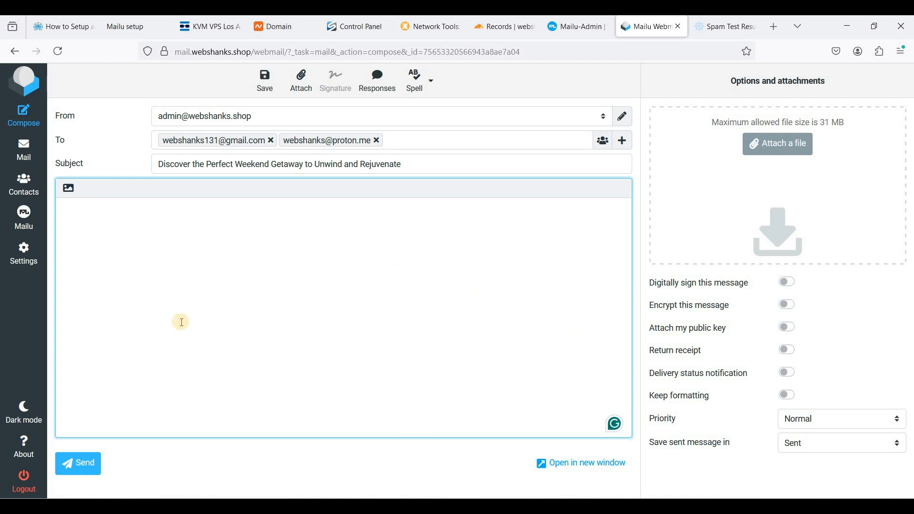
pyautogui.write("Dear Winston,  I hope this email finds you well! I wanted to share with you a wonderful place I recently discovered that is perfect for unwinding and recharging over the weekend.  Nestled amidst lush greenery and serene landscapes, Korakia Pensione is an idyllic retreat that offers a peaceful escape from the hustle and bustle of daily life. Located just a short drive from Palm Springs, it provides the perfect setting for relaxation and leisure.  Here are a few highlights of Korakia Pensione that make it an ideal weekend getaway:  Tranquil Atmosphere: Surrounded by nature, Korakia Pensione offers a calm and serene environment where you can truly disconnect and find peace.  Comfortable Accommodations: Whether you prefer cozy cabins, luxurious suites, or charming cottages, Korakia Pensione has a range of accommodations to suit your needs and ensure a comfortable stay.  Recreational Activities: From scenic hiking trails and bird watching to yoga sessions and spa treatments, there's something for everyone to enjoy and rejuvenate both body and mind.  Gourmet Dining: Indulge in delicious meals prepared with fresh, local ingredients at the on-site restaurant, offering a variety of dishes to satisfy every palate.  Local Attractions: Explore nearby attractions such as The Kimpton Rowan, Sparrows Lodge, and JW Marriott Desert Springs Resort & Spa, which add to the charm and appeal of the area.  I highly recommend considering Korakia Pensione for your next weekend escape. It's a wonderful opportunity to unwind, recharge, and enjoy some quality time away from the daily grind. If you need more details or have any questions, feel free to reach out!  Warm regards,  Drew")
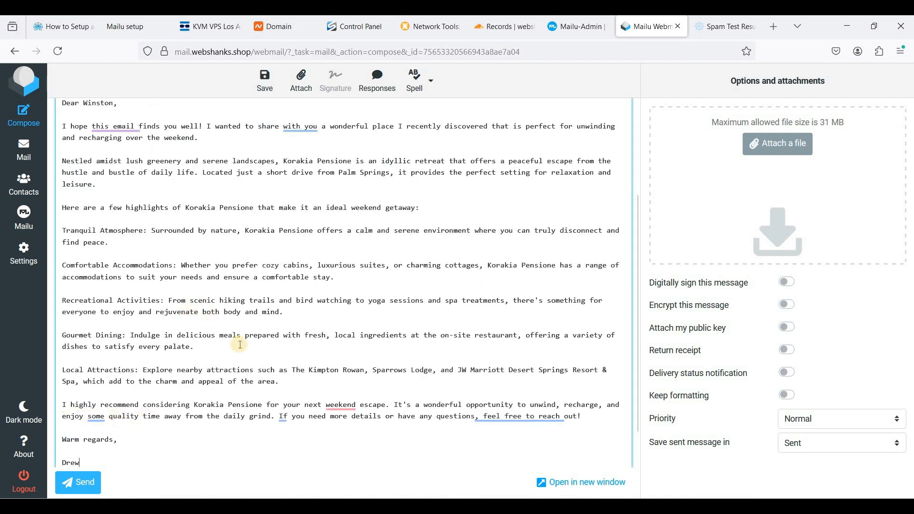
pyautogui.scroll(3, 384, 211)
pyautogui.tripleClick(67, 210)
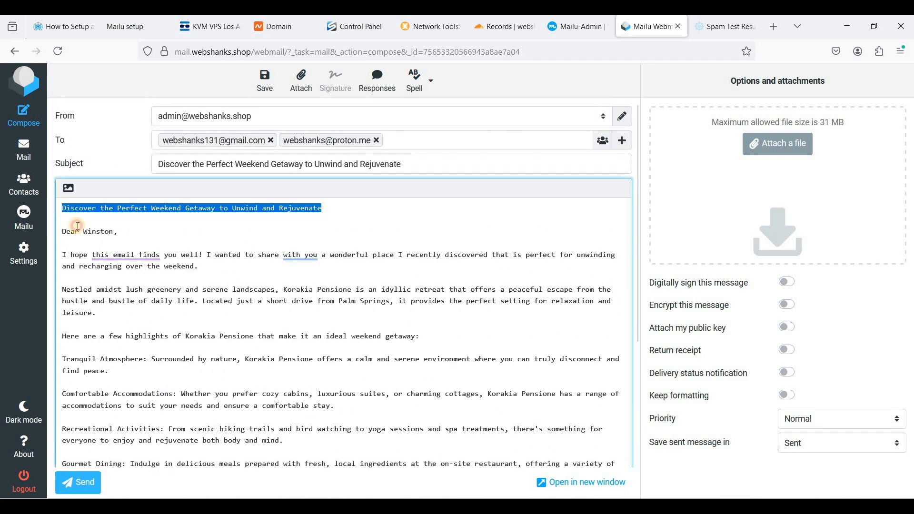
pyautogui.press('Delete')
pyautogui.press('Delete')
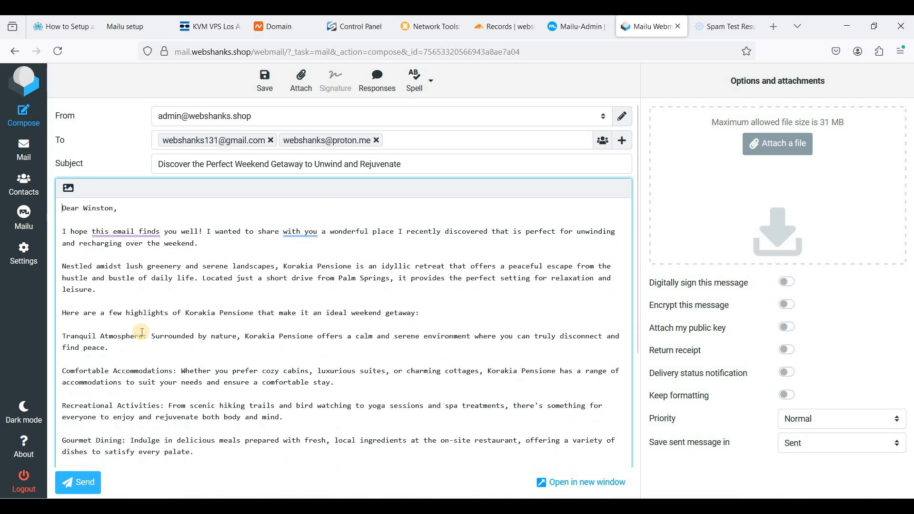
pyautogui.click(79, 482)
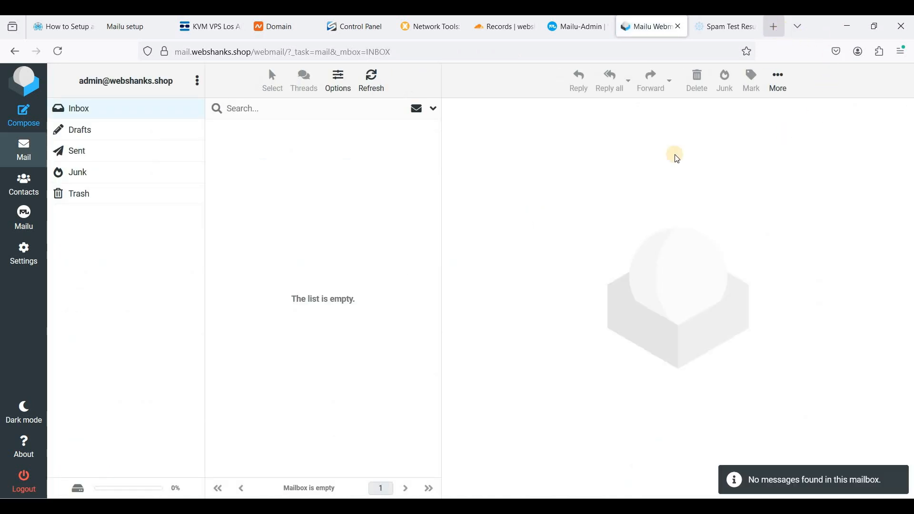
# Step: Open the received test message in the Gmail inbox in a new tab
pyautogui.click(774, 26)
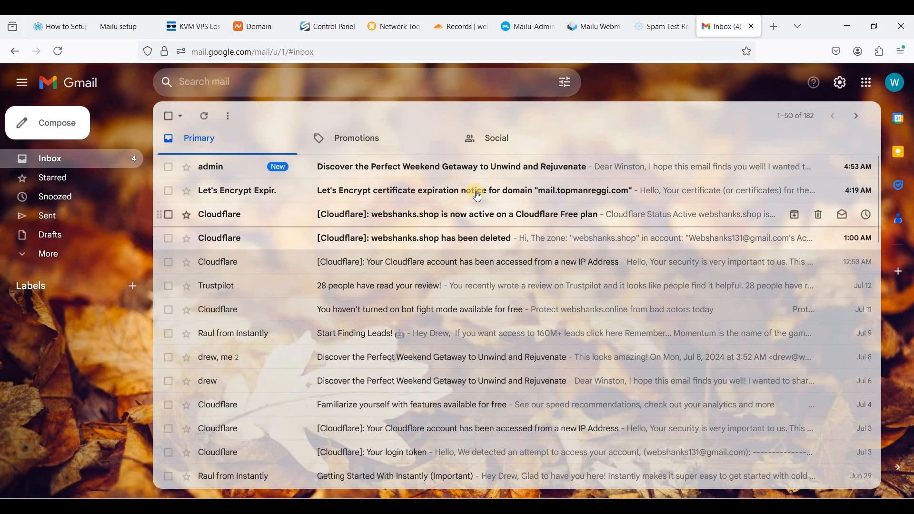
pyautogui.click(425, 179)
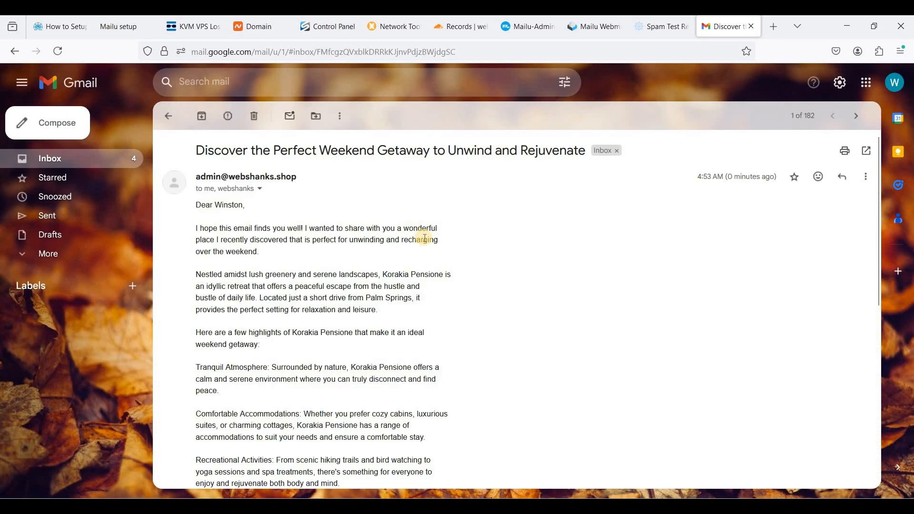
# Step: Open the received test message in the Proton Mail inbox in a new tab
pyautogui.scroll(-6, 419, 239)
pyautogui.scroll(6, 578, 230)
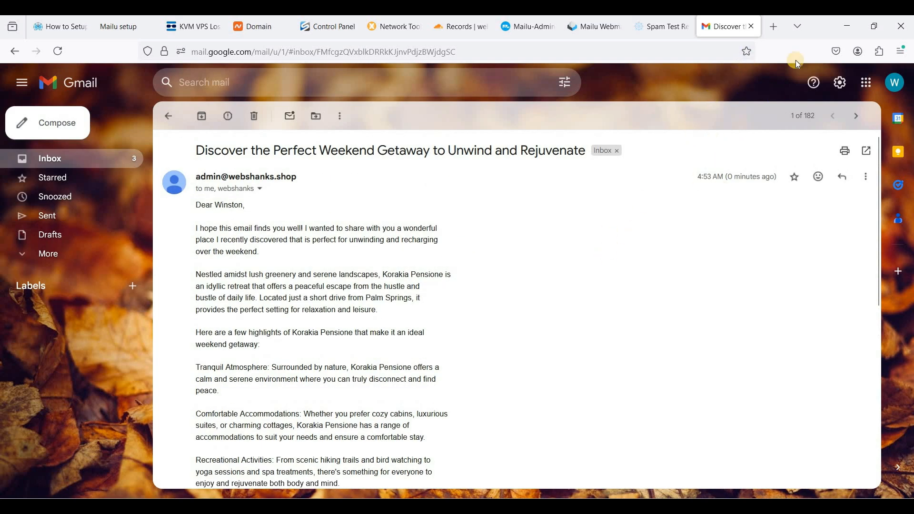
pyautogui.hotkey('ctrl', 't')
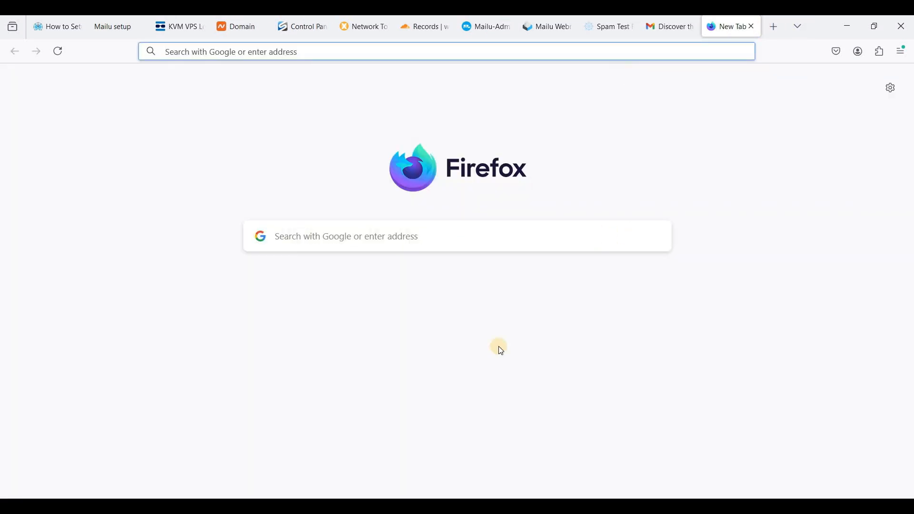
pyautogui.write('mail.proton.me/u/2/inbox')
pyautogui.press('Return')
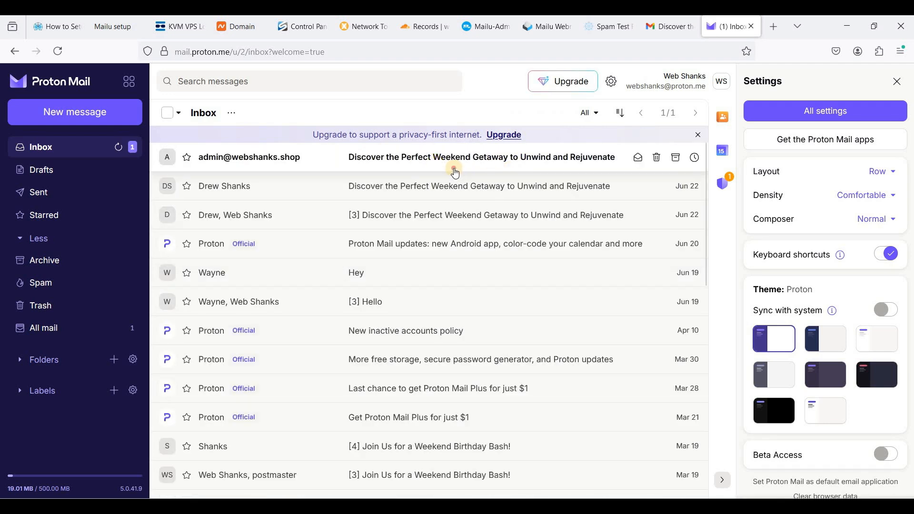
pyautogui.click(453, 169)
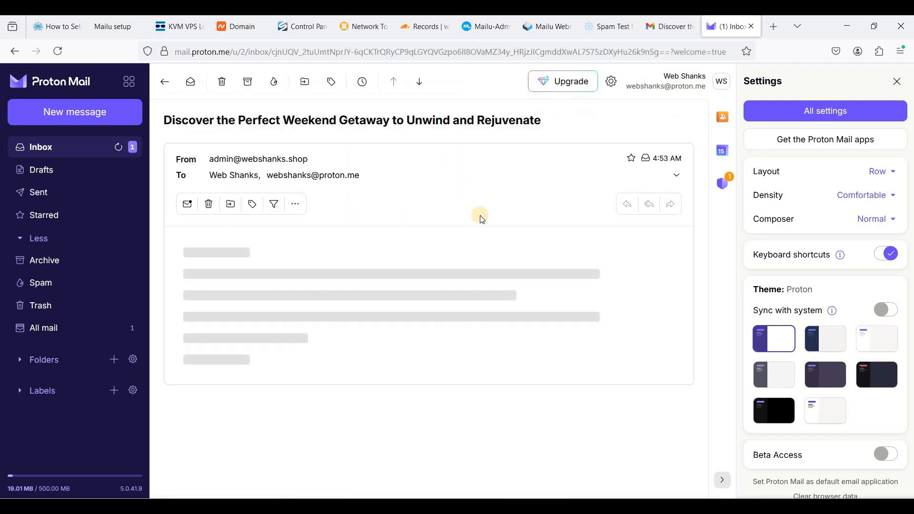
# Step: Reply to the test message with Thanks! and send the reply
pyautogui.click(628, 203)
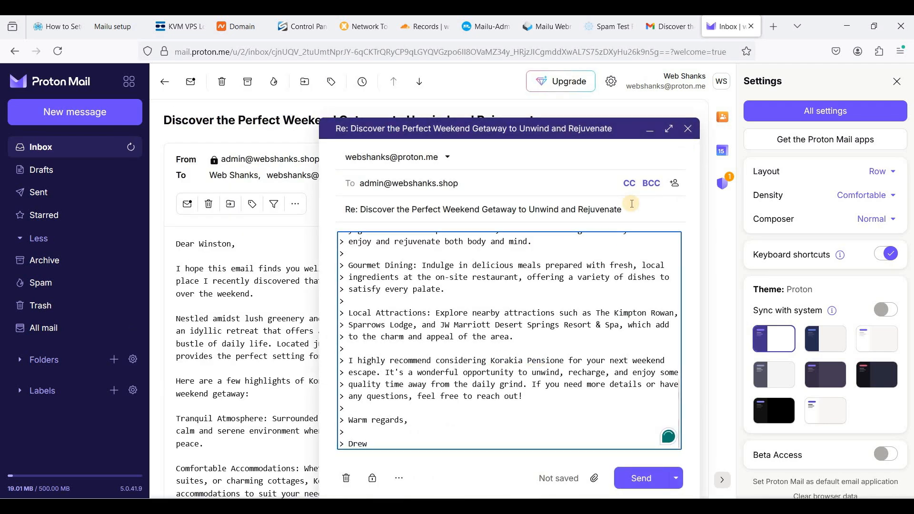
pyautogui.press('Return')
pyautogui.press('Return')
pyautogui.write('Thanks!')
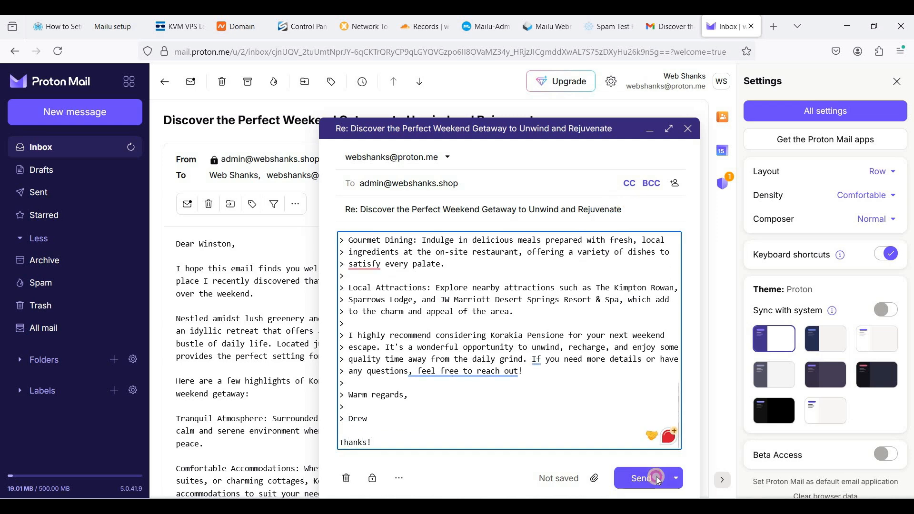
pyautogui.click(641, 478)
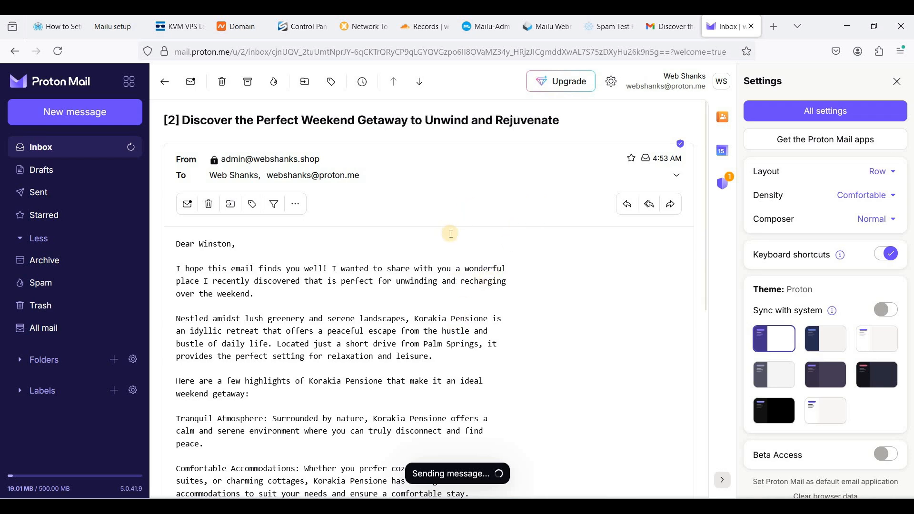
# Step: Switch to the Mailu webmail inbox and refresh it until the reply arrives
pyautogui.scroll(-3, 450, 247)
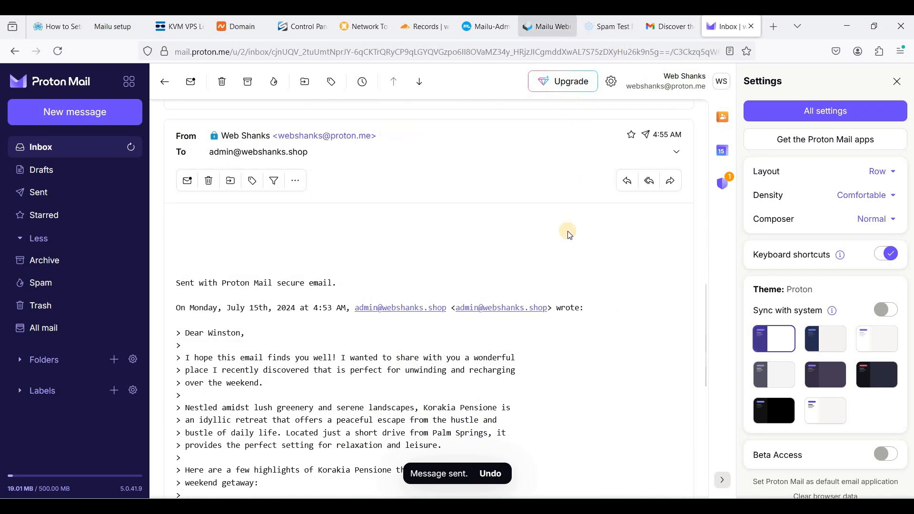
pyautogui.click(547, 27)
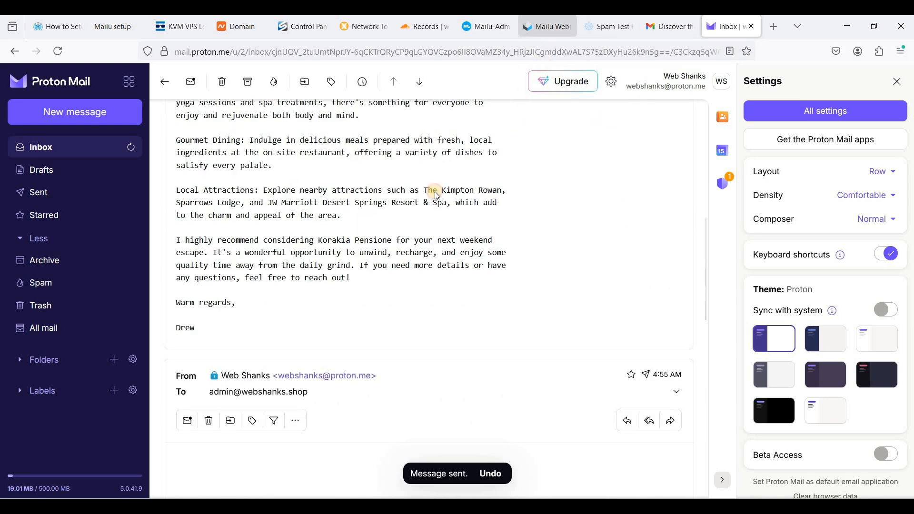
pyautogui.click(372, 101)
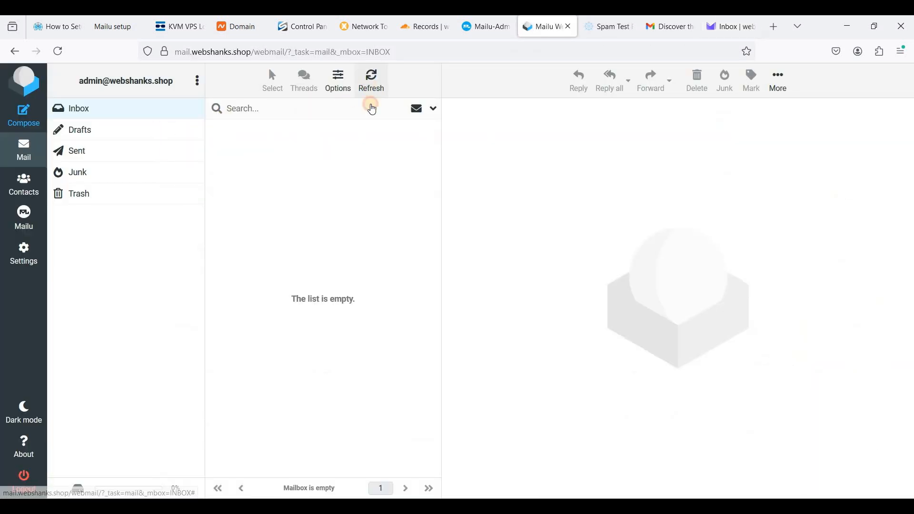
pyautogui.click(371, 93)
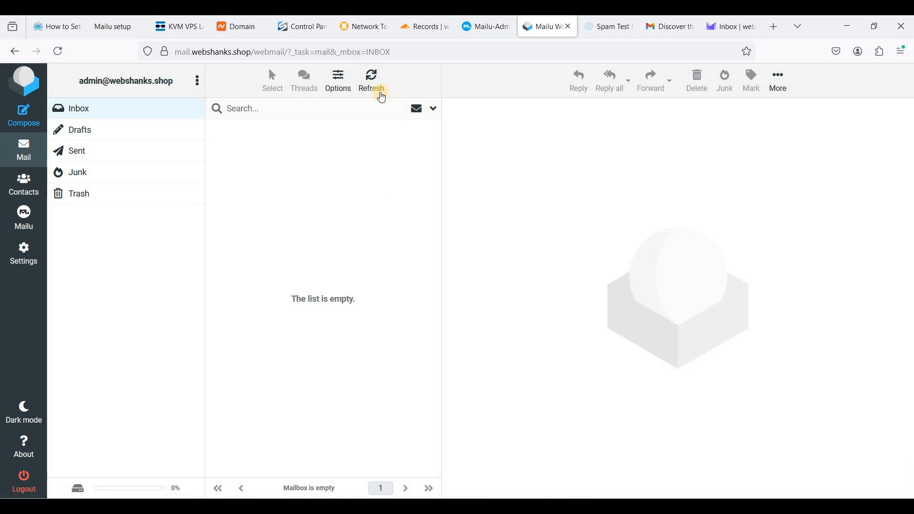
pyautogui.click(382, 95)
pyautogui.click(382, 95)
pyautogui.click(382, 95)
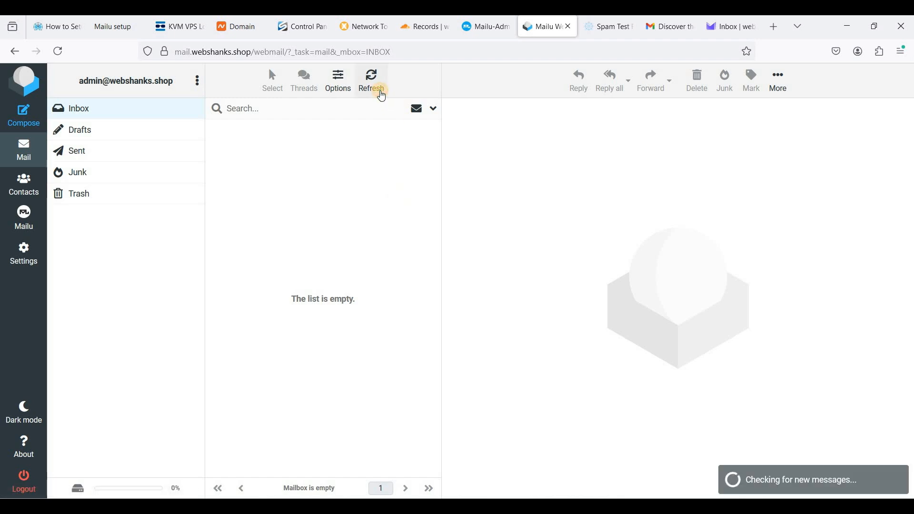
pyautogui.click(370, 90)
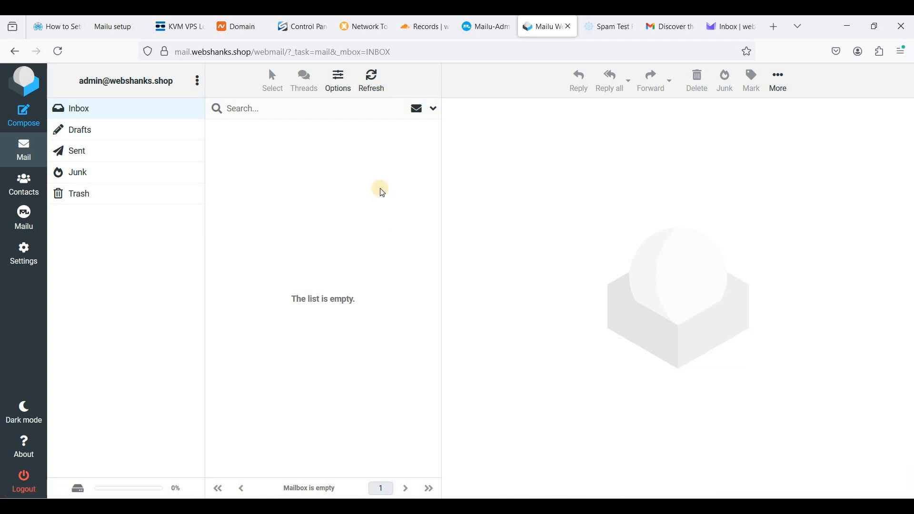
pyautogui.click(368, 86)
pyautogui.click(372, 85)
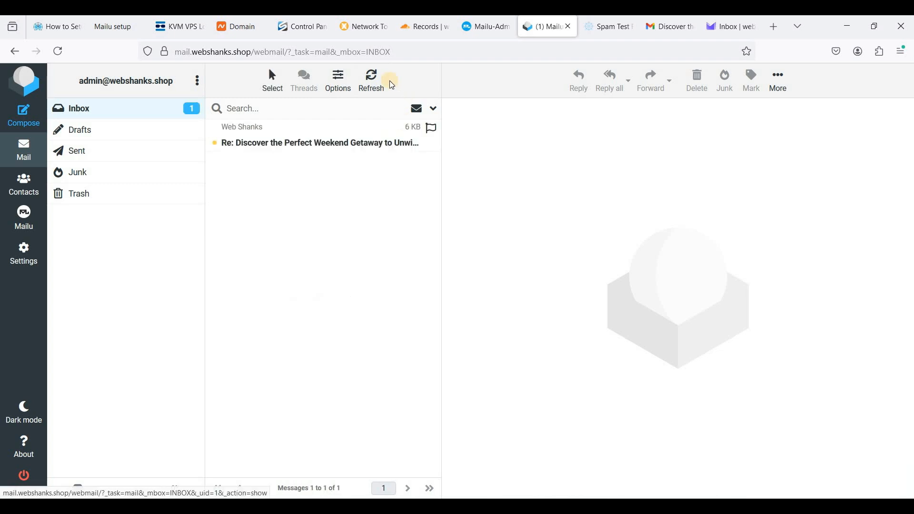
pyautogui.click(373, 82)
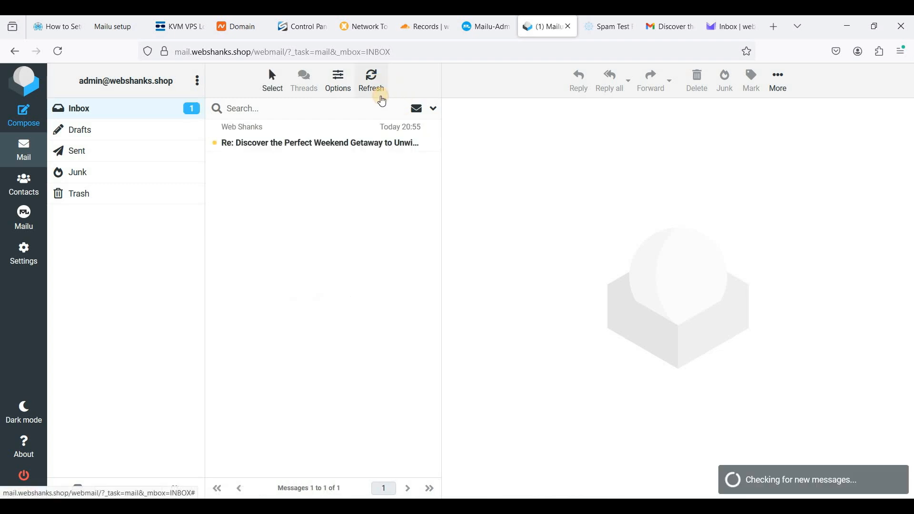
# Step: Open the received reply in the webmail inbox, then switch to the spam test results tab
pyautogui.click(328, 146)
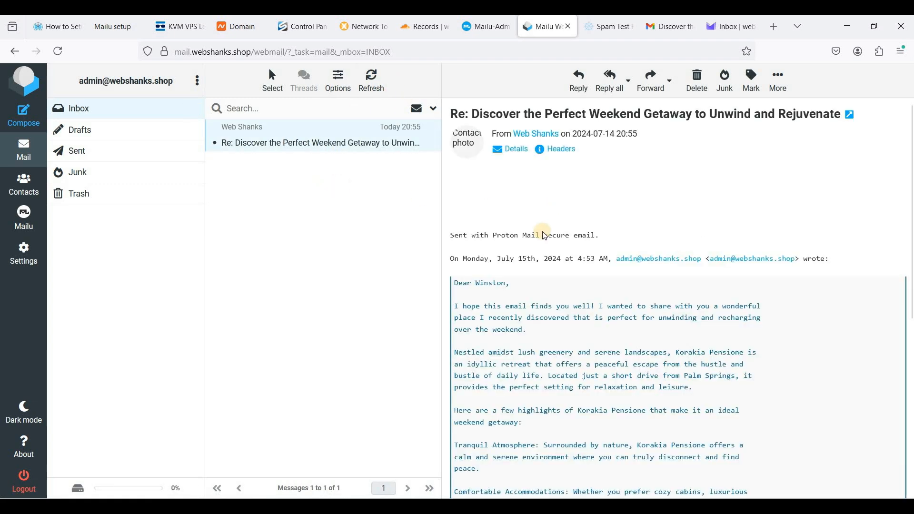
pyautogui.scroll(-3, 549, 265)
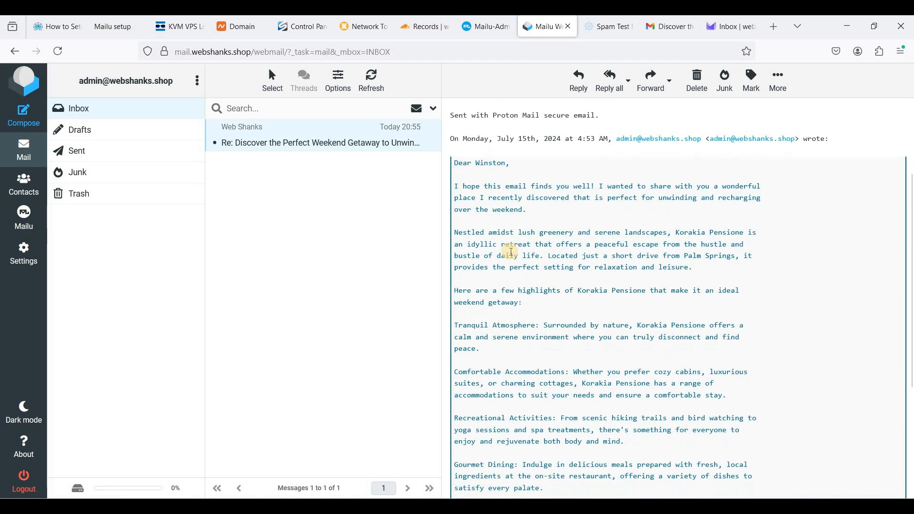
pyautogui.scroll(3, 485, 257)
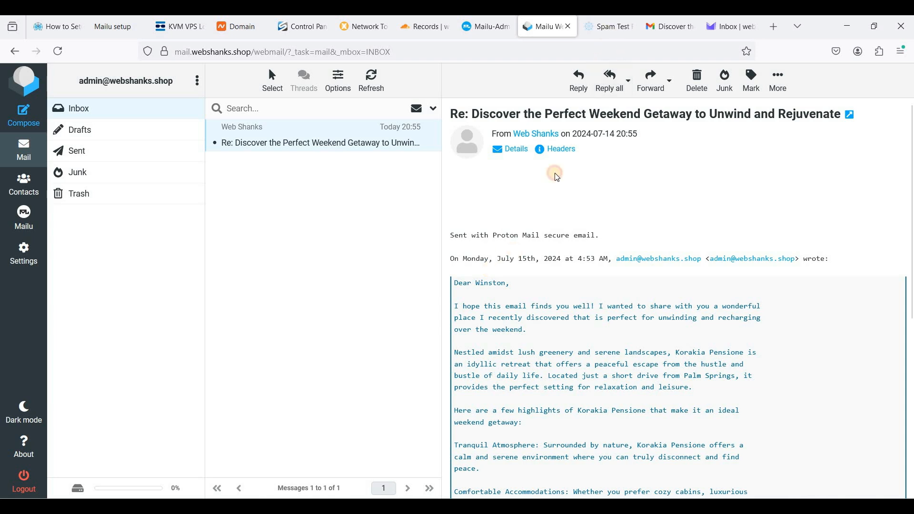
pyautogui.click(607, 28)
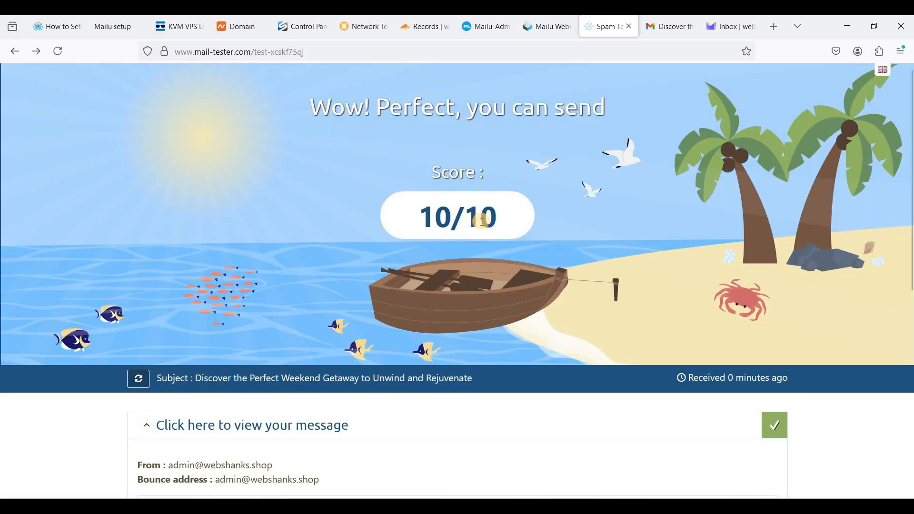